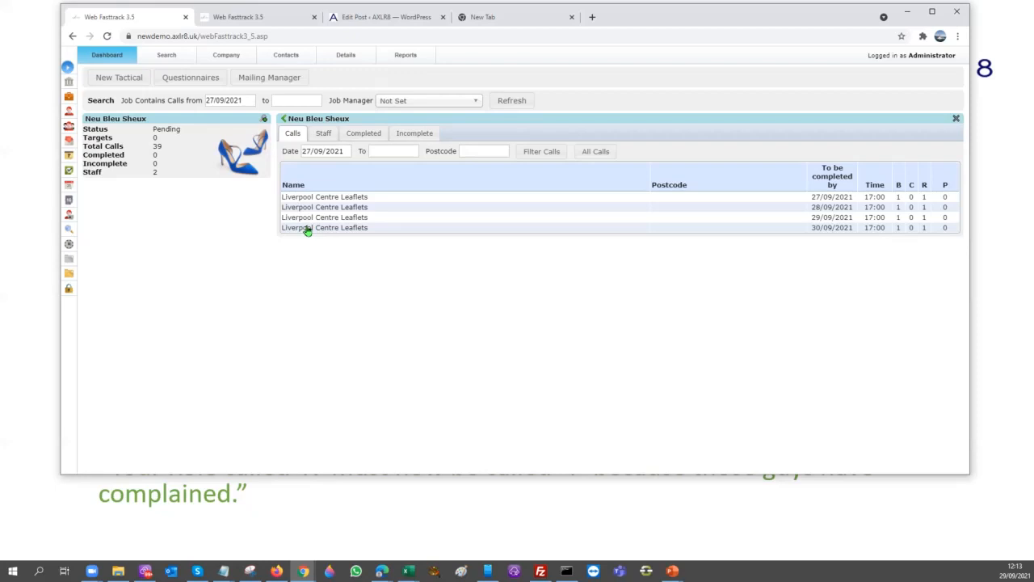
Step: Open session management for the Neu Bleu Sheux project through its 30/09/2021 Liverpool Centre Leaflets session
click(311, 123)
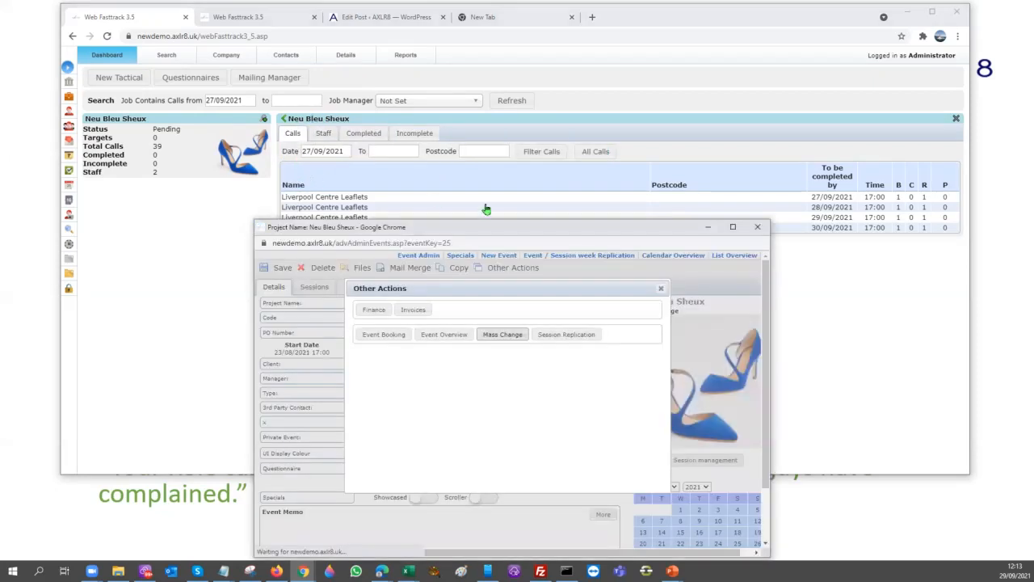
click(313, 289)
click(266, 344)
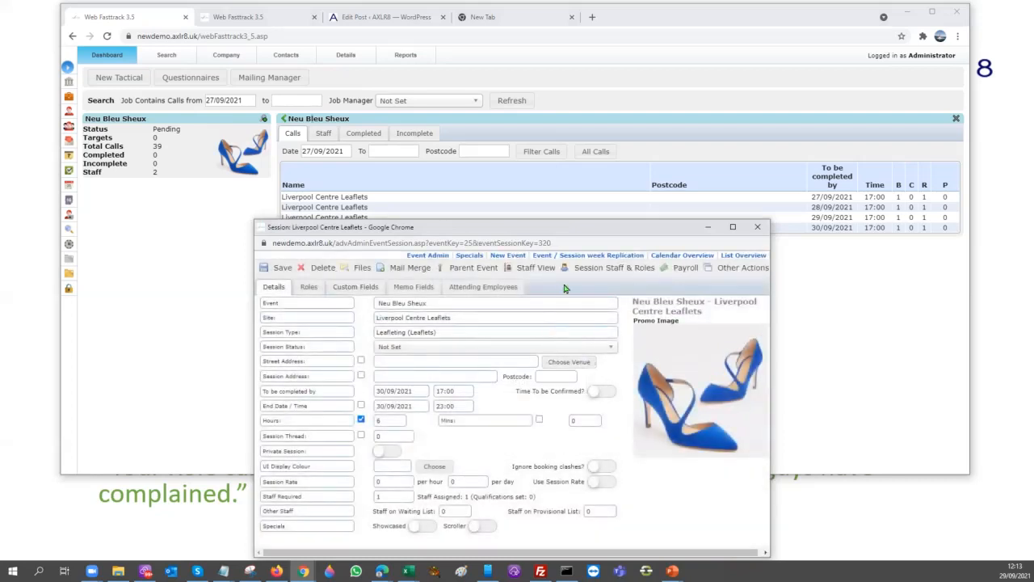
click(730, 277)
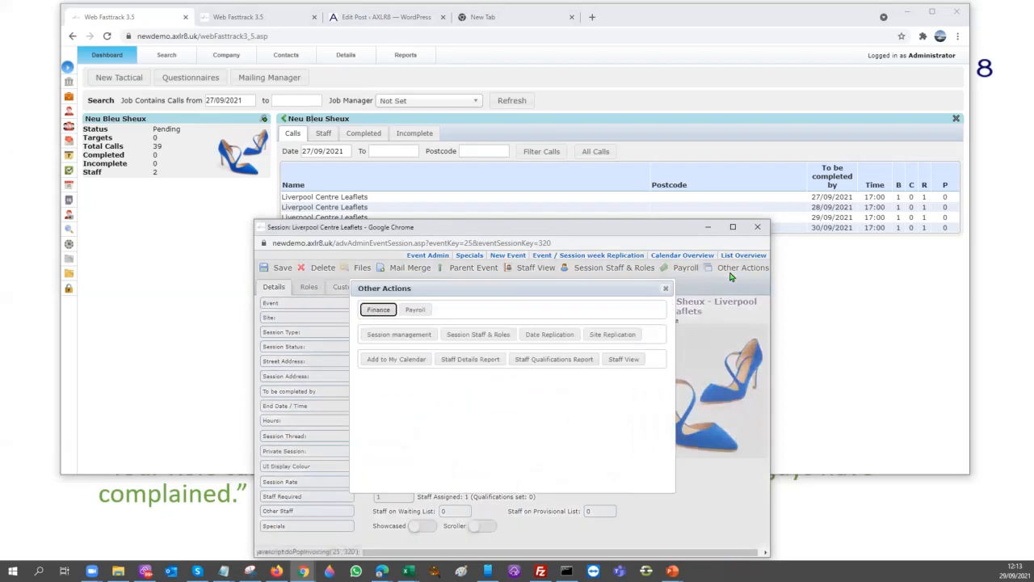
click(395, 335)
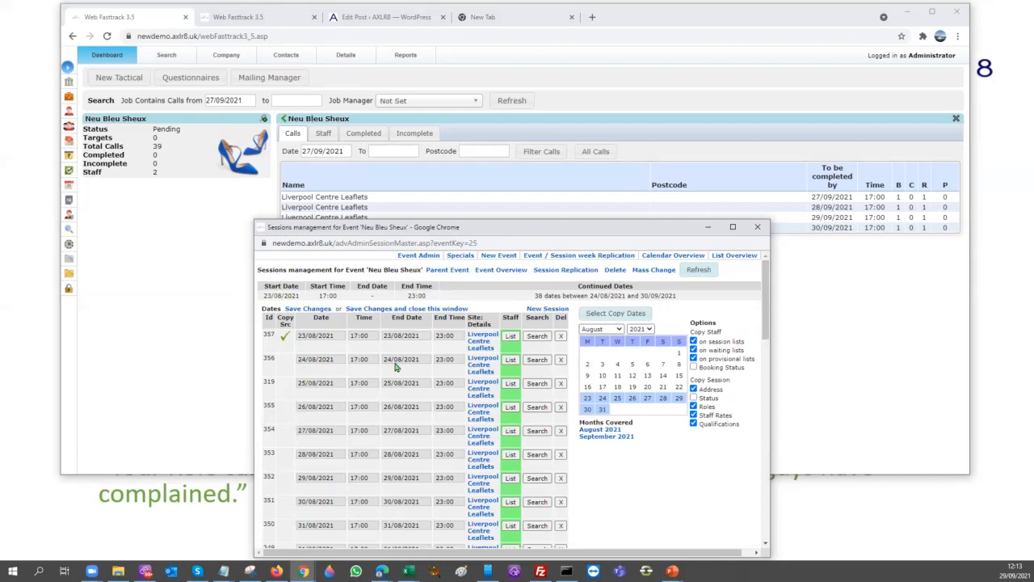
Step: Copy the 23/08/2021 source session to the dates 01/10/2021 through 05/10/2021
click(624, 317)
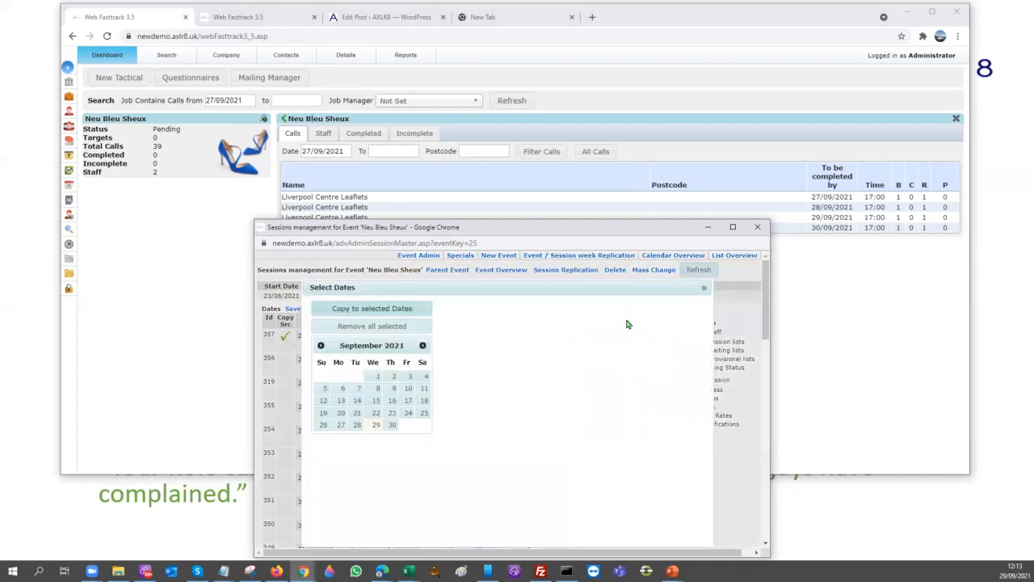
click(422, 346)
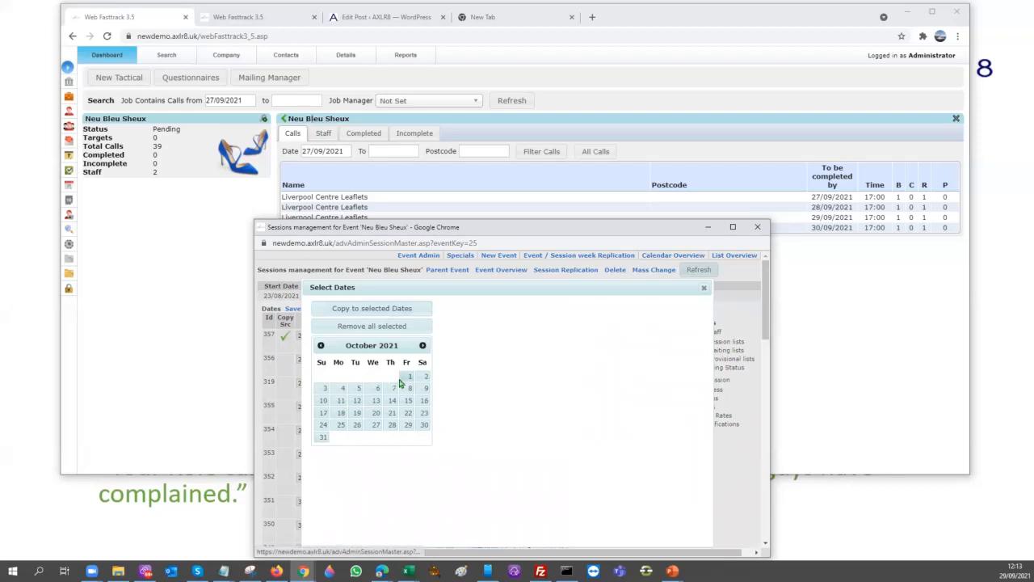
click(408, 377)
click(425, 377)
click(326, 390)
click(343, 389)
click(358, 389)
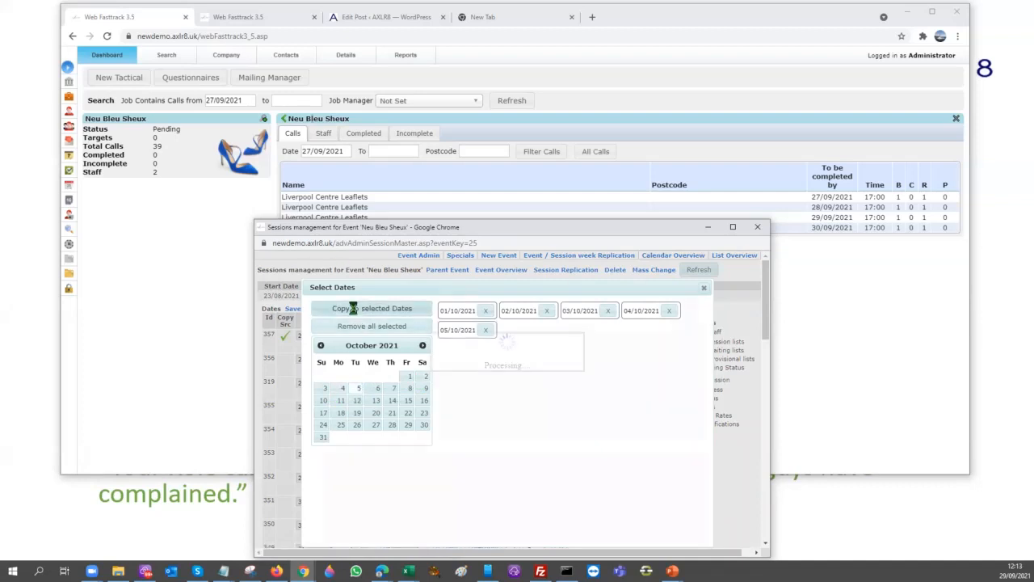
click(354, 310)
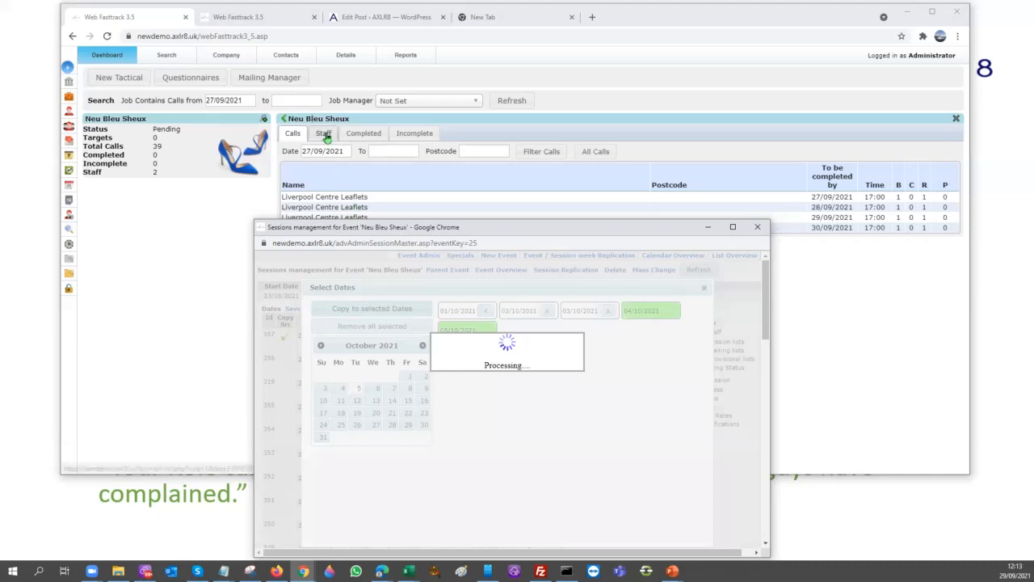
Step: Refresh the dashboard calls and check the staff list of the 04/10/2021 Liverpool Centre Leaflets call
click(516, 100)
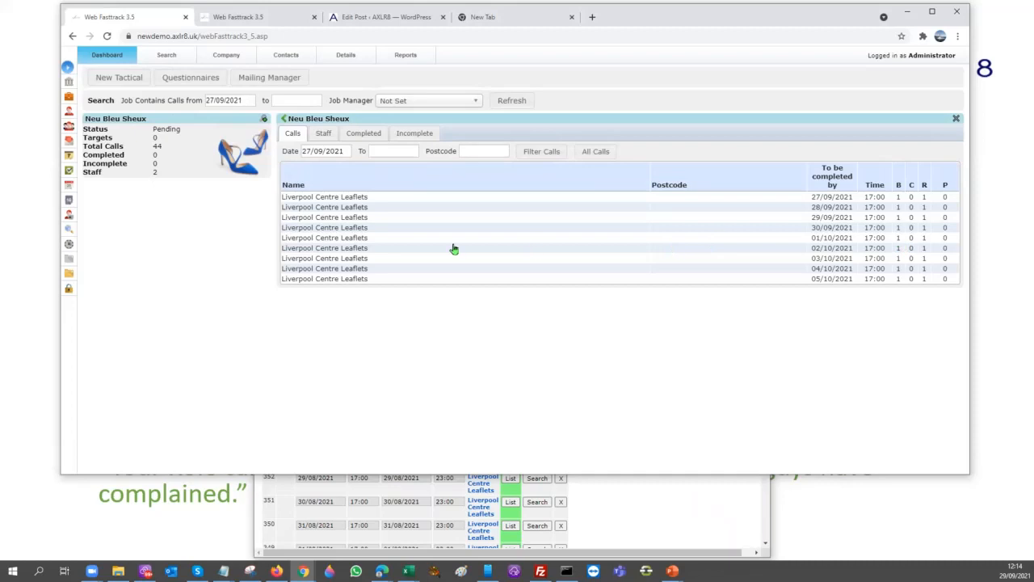
click(334, 271)
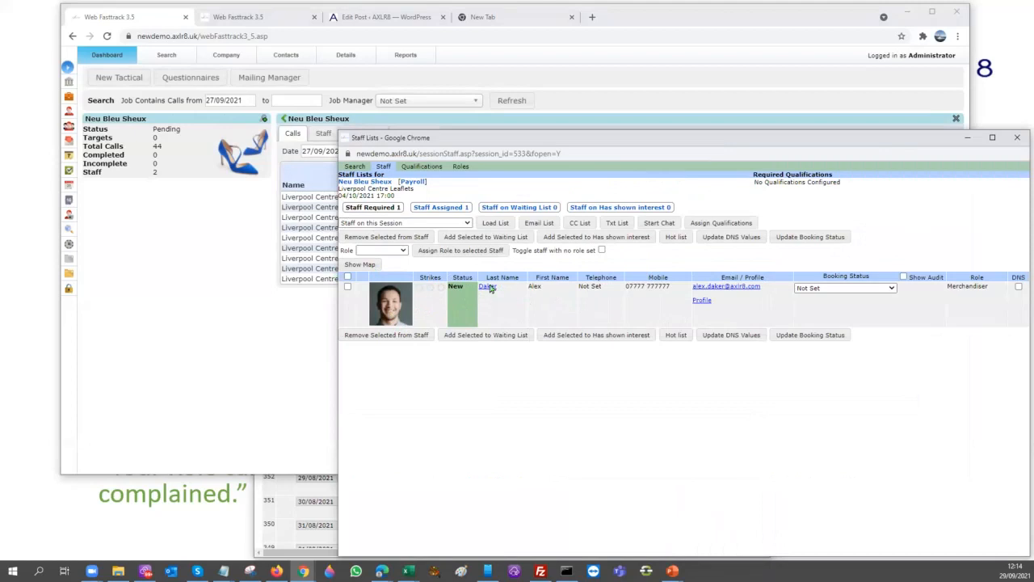
drag(903, 146, 767, 169)
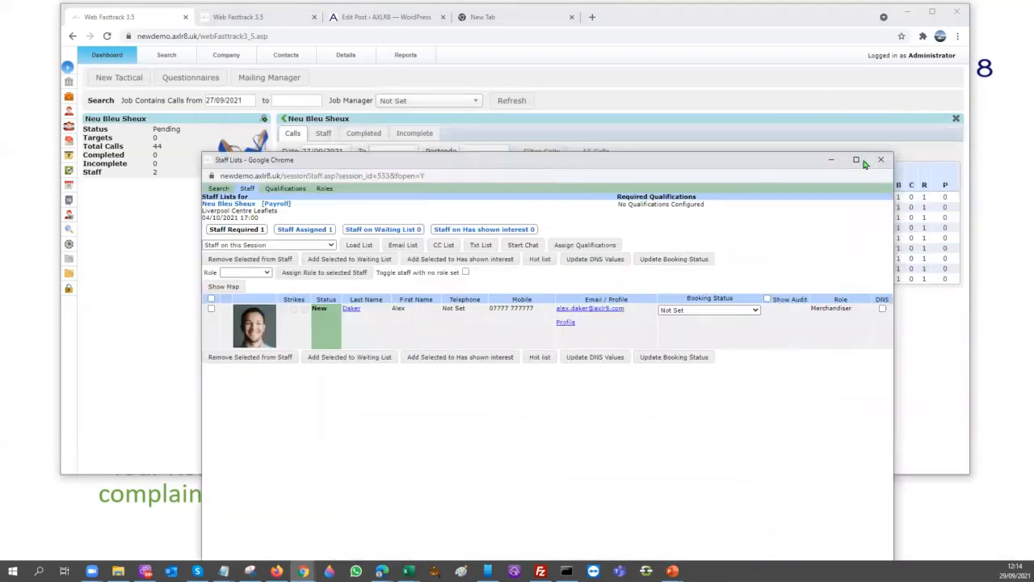
click(881, 163)
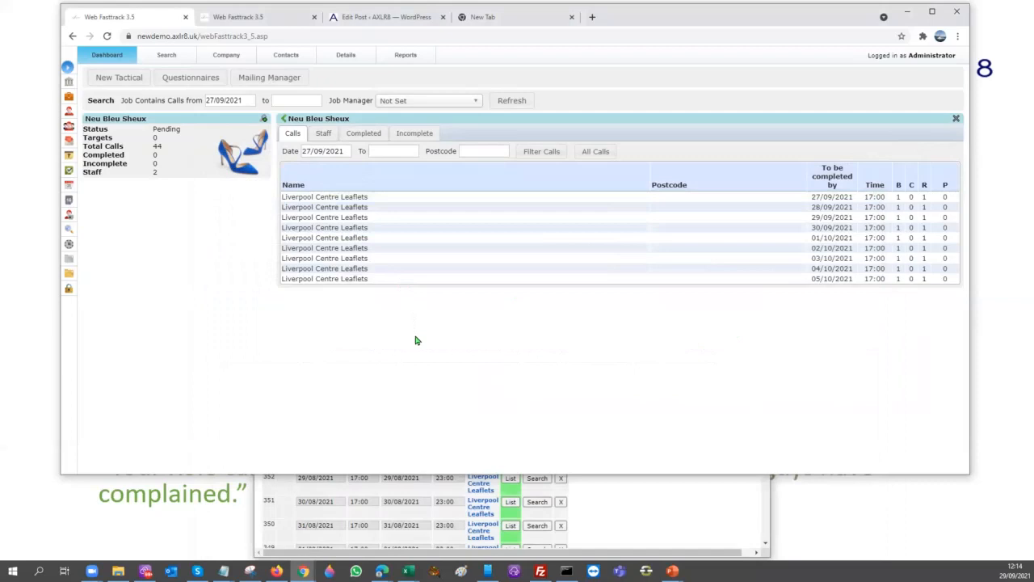
Step: Close the session management window and check the staff list of the 05/10/2021 call
click(642, 520)
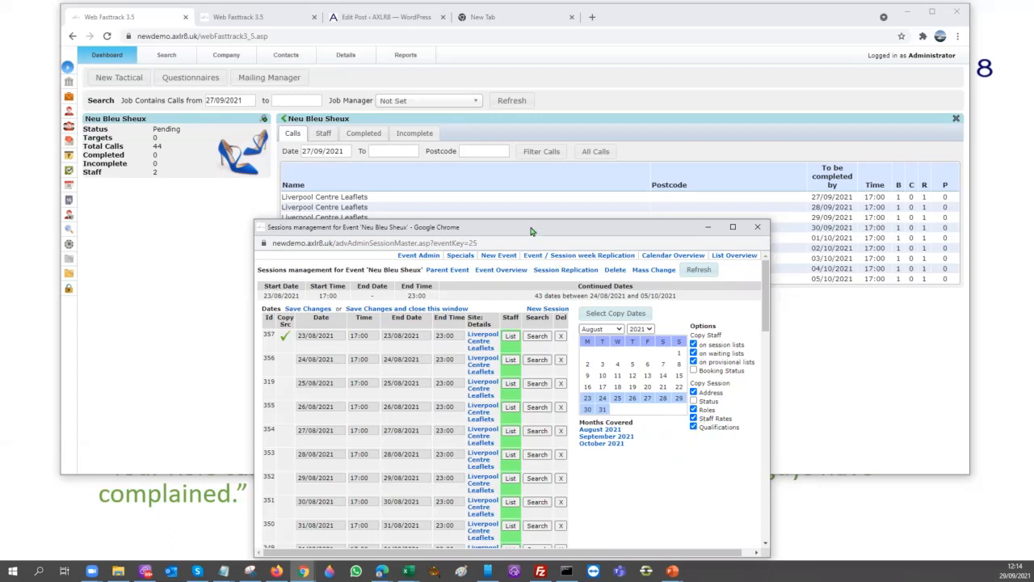
drag(533, 228, 591, 160)
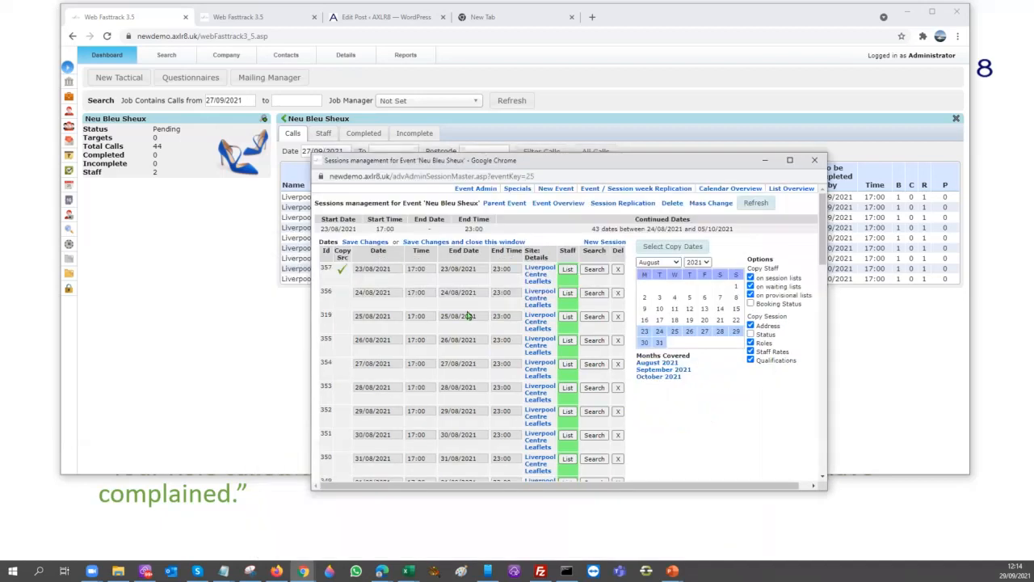
click(818, 166)
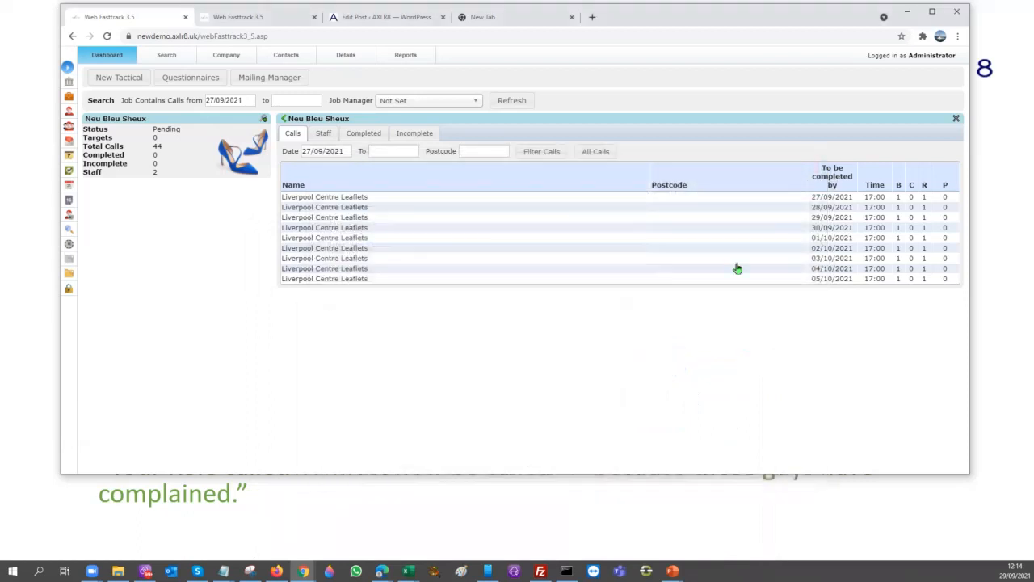
click(297, 282)
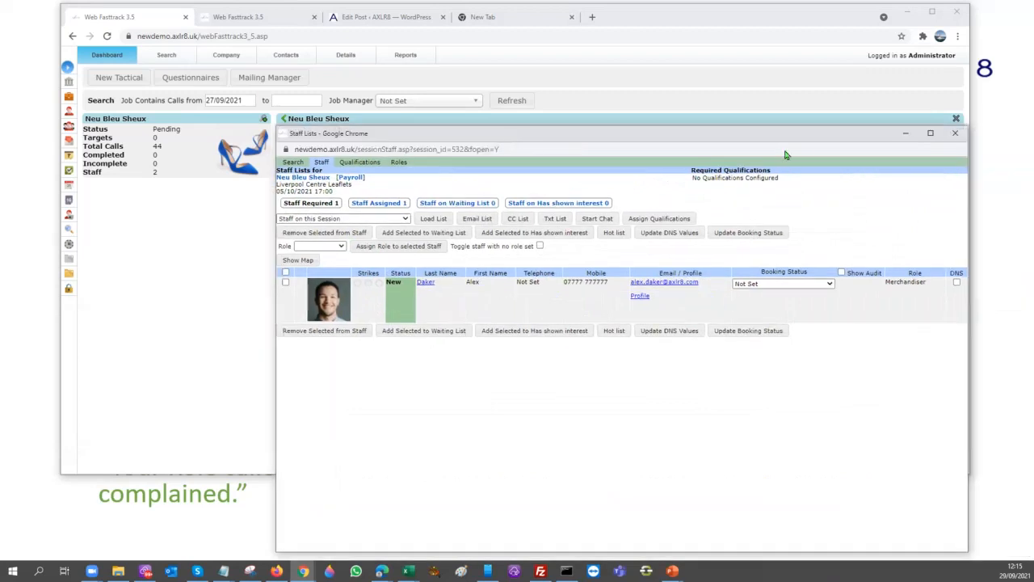
click(955, 133)
Step: Open the Neu Bleu Sheux project details and review its other available actions
click(328, 120)
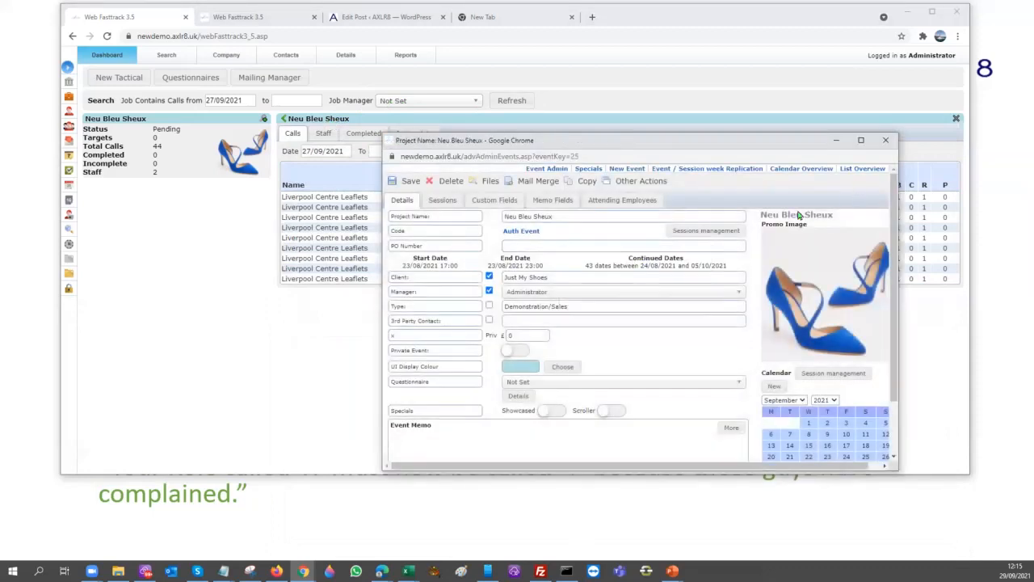
click(640, 181)
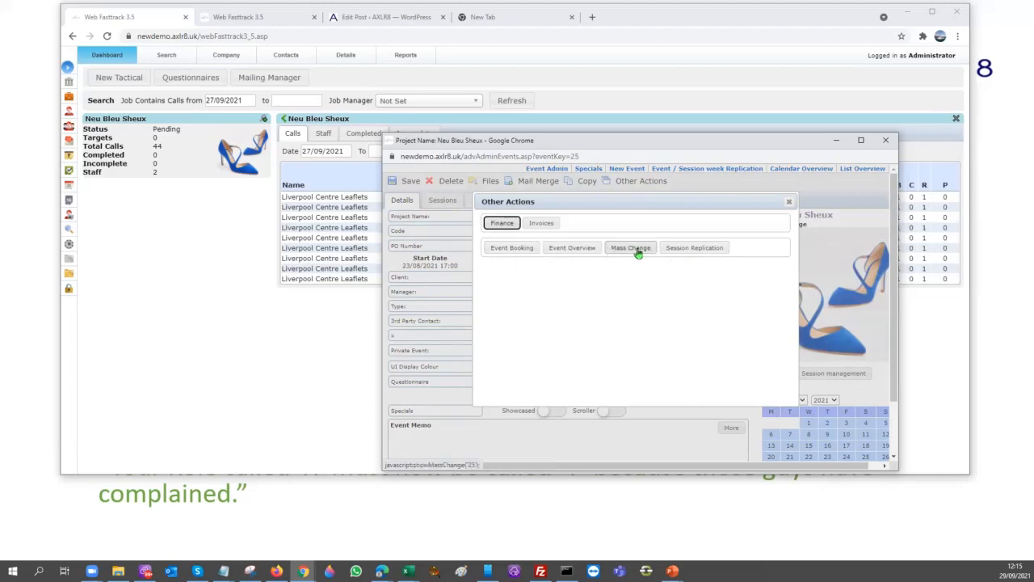
click(789, 201)
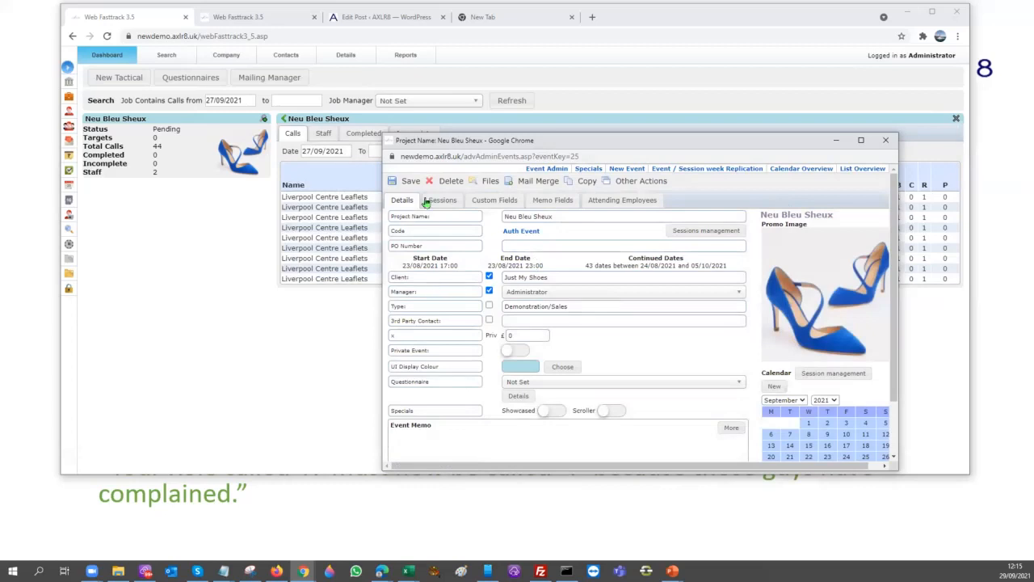
Step: Open the session details of the 05/10/2021 Liverpool Centre Leaflets call from its staff list, closing that list
click(291, 279)
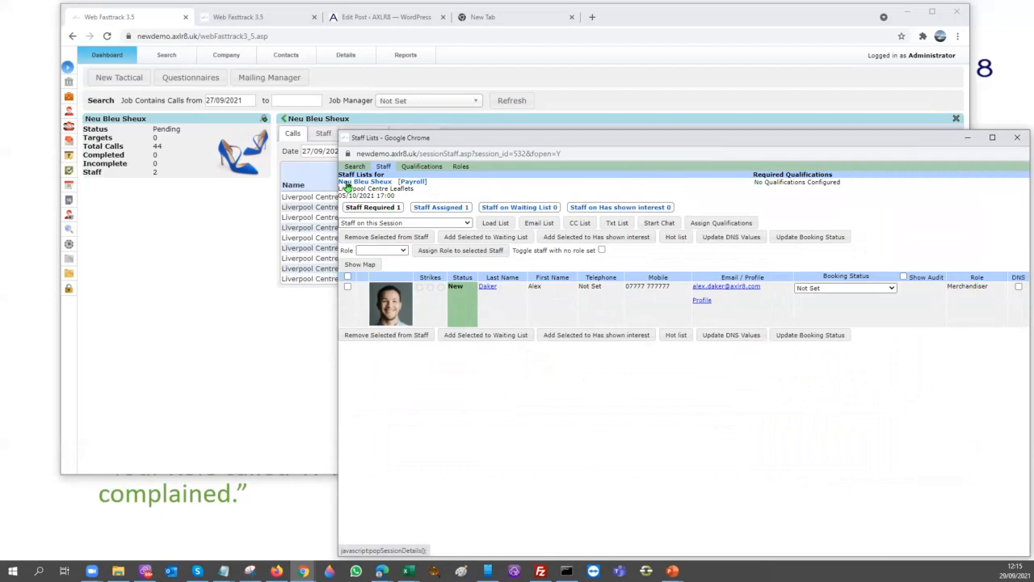
click(346, 186)
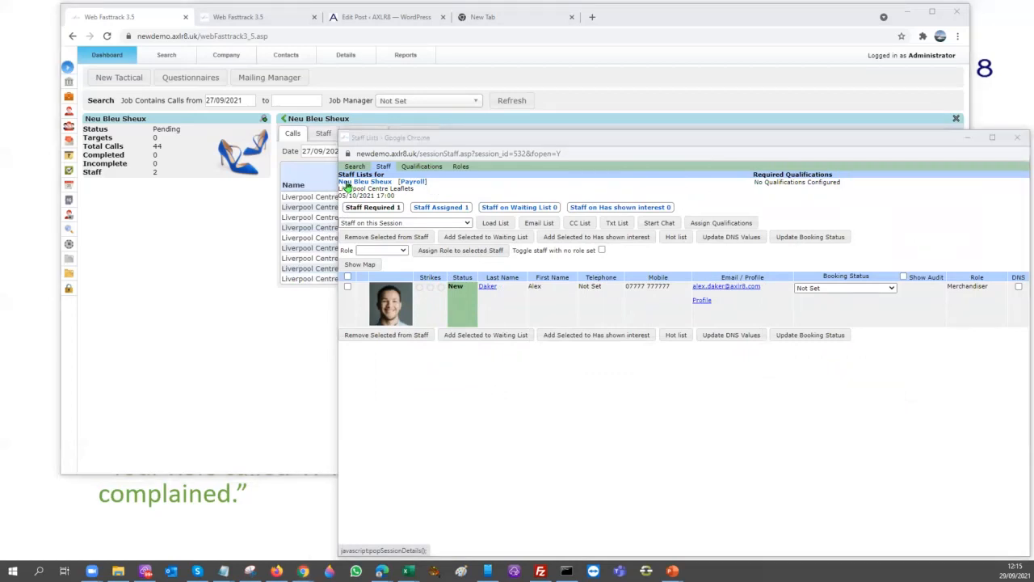
drag(595, 142, 469, 156)
click(1006, 137)
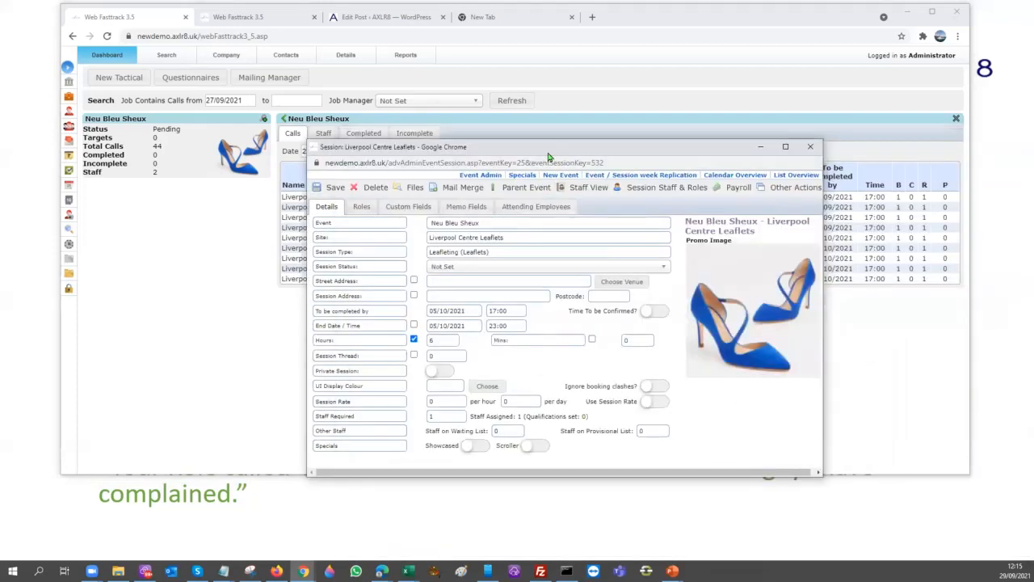
Step: Start Date Replication for the 05/10/2021 session and accept the reminder about rates and roles
drag(494, 148, 432, 143)
click(727, 184)
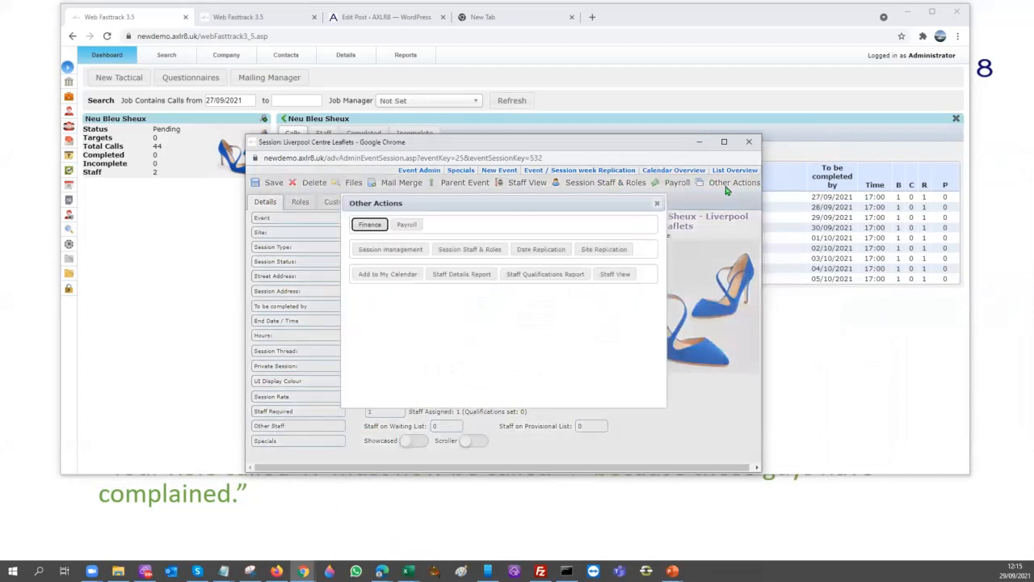
click(547, 251)
click(554, 227)
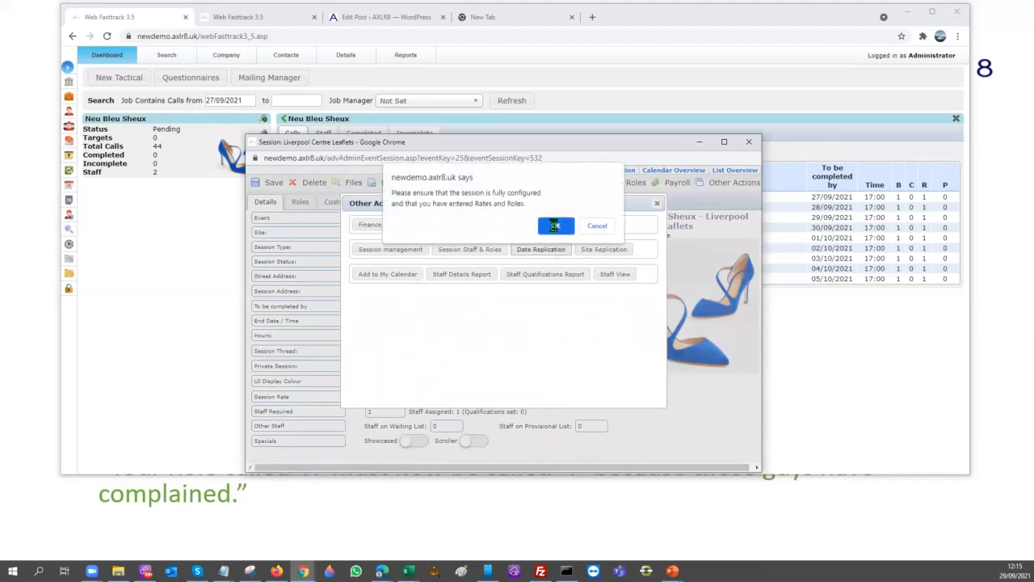
drag(512, 147, 556, 76)
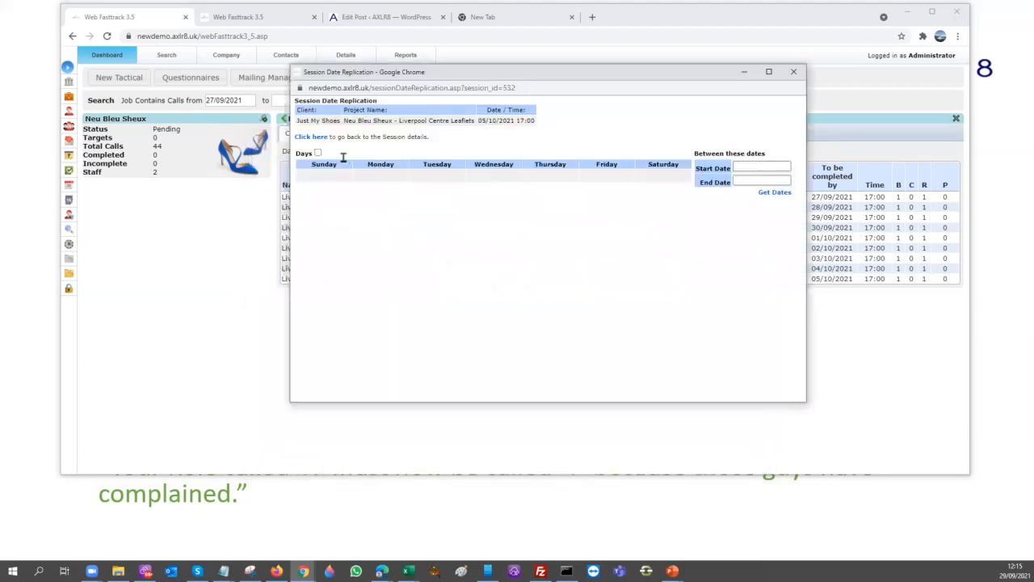
Step: Return to the session details and reopen Date Replication for the same session
click(306, 138)
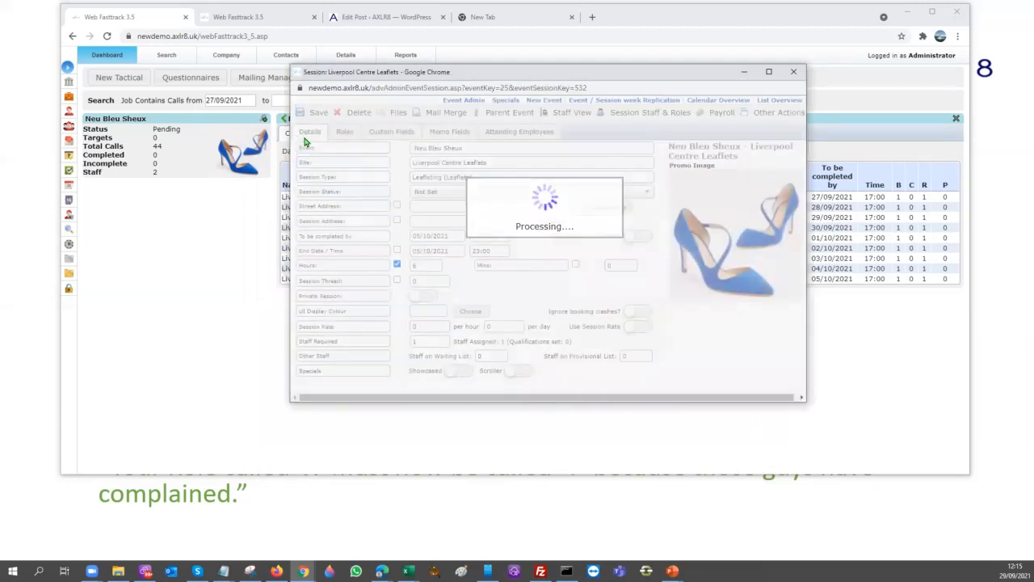
click(764, 114)
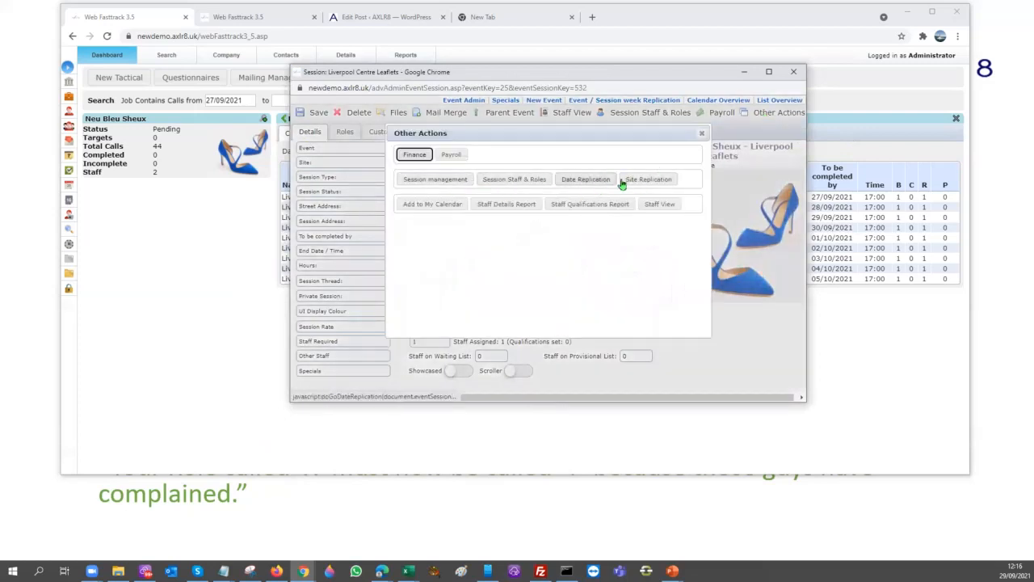
click(580, 179)
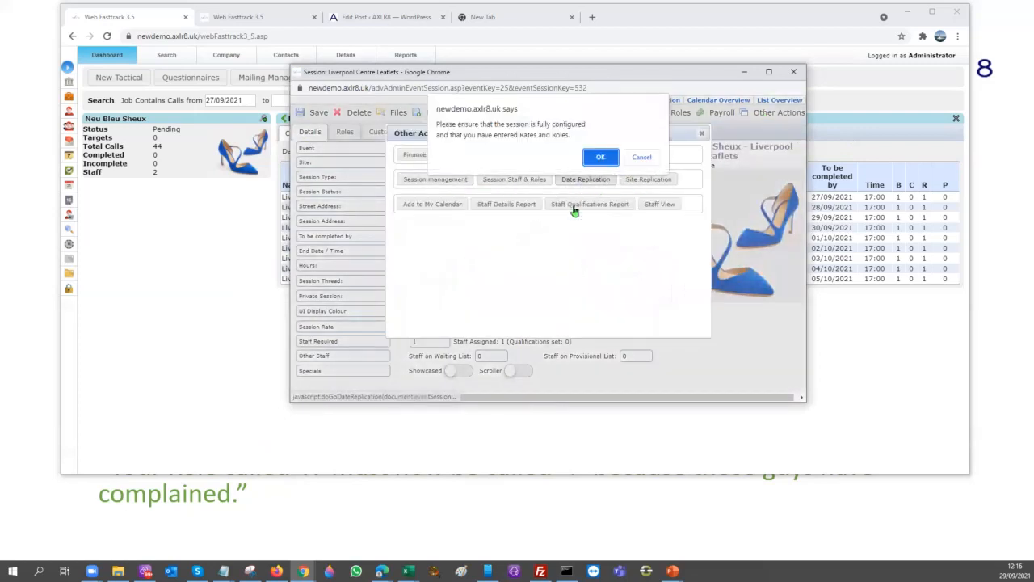
click(604, 156)
Step: Set the replication range from 06/10/2021 to 24/12/2021 and select Friday and Saturday as the days
click(760, 166)
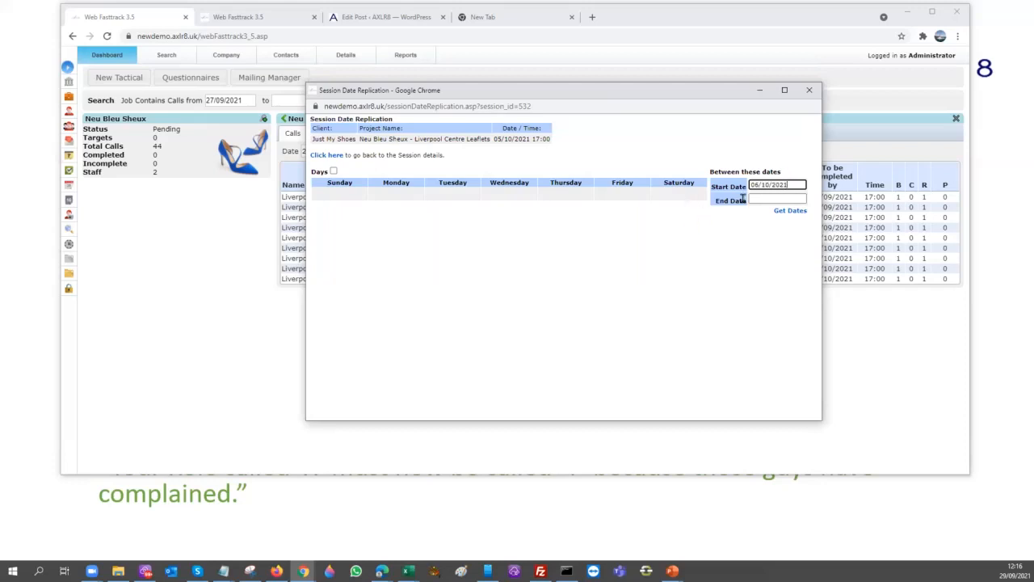
click(784, 200)
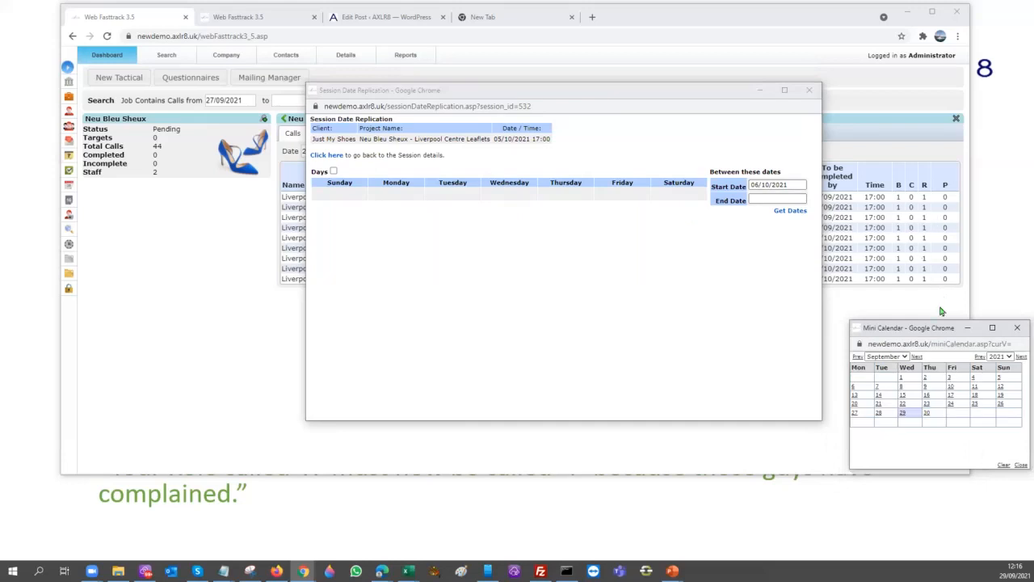
drag(918, 324, 718, 230)
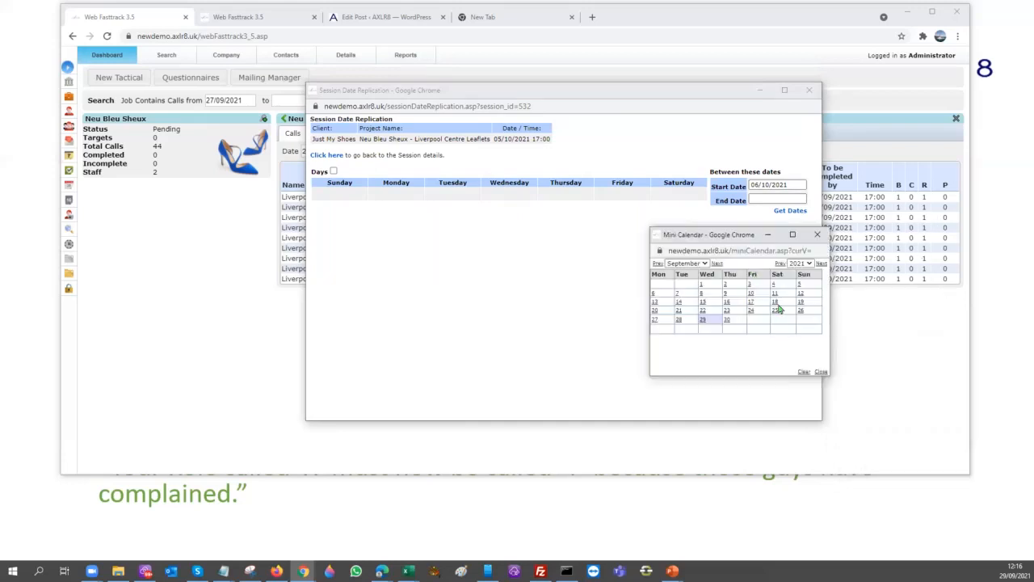
click(705, 264)
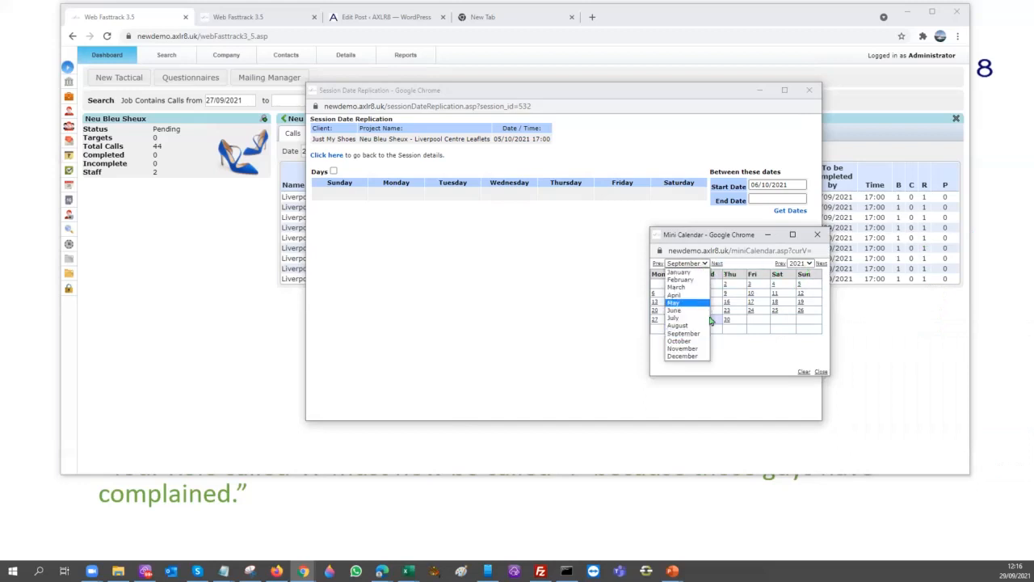
click(695, 357)
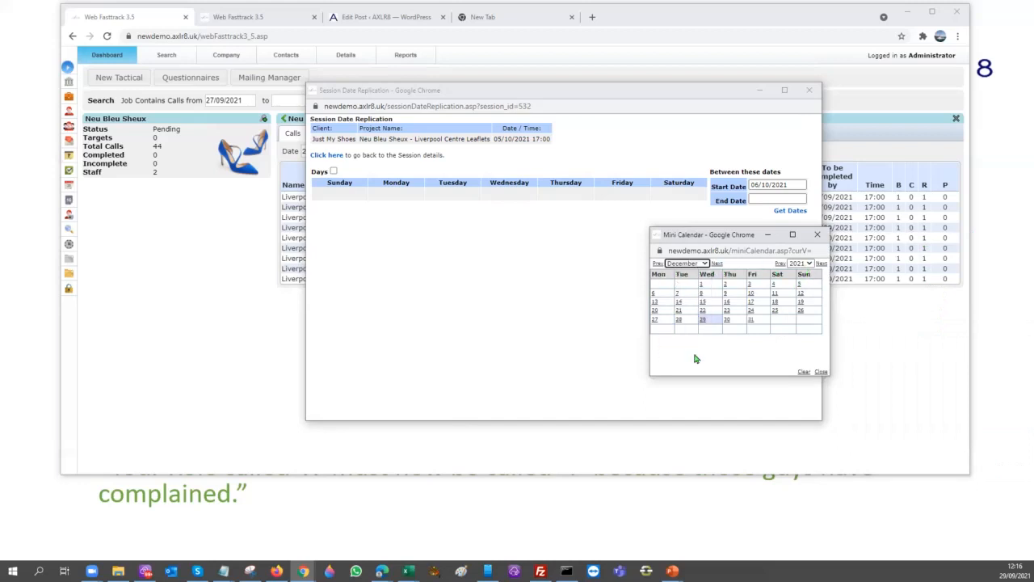
click(752, 311)
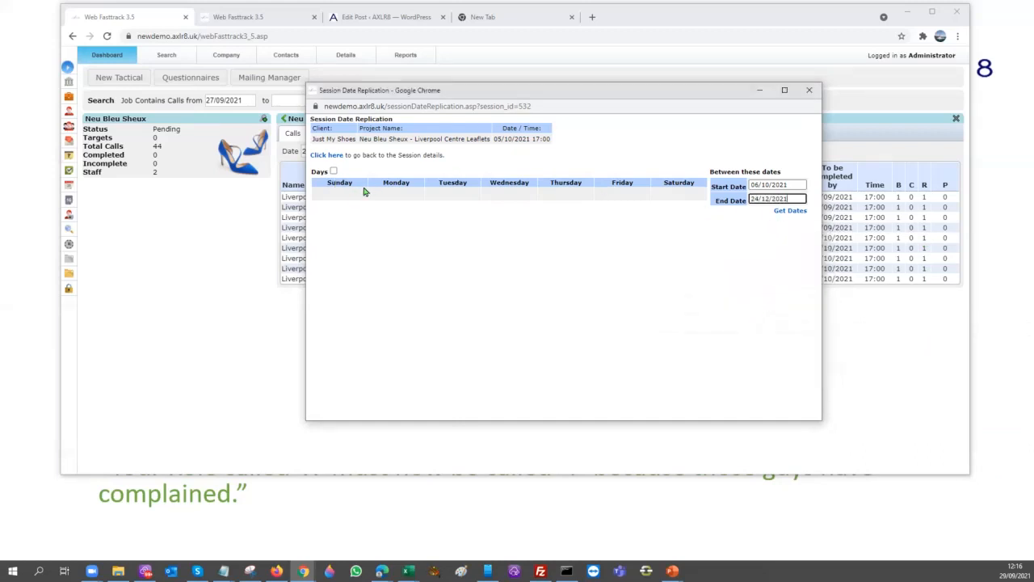
click(683, 197)
click(620, 197)
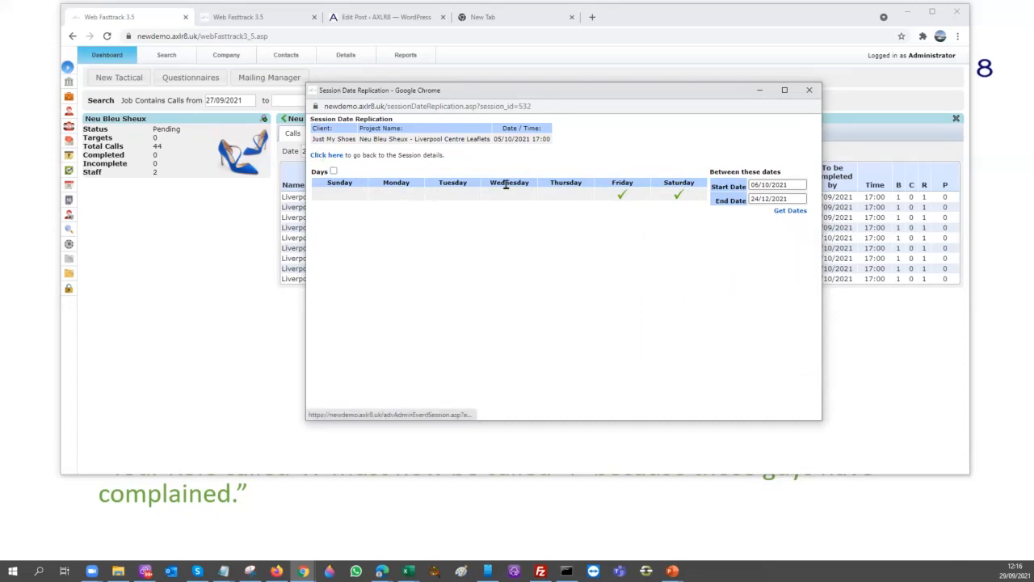
Step: Get the matching Friday and Saturday dates, run the replication with staff lists and booking status copied, and close the results
click(796, 211)
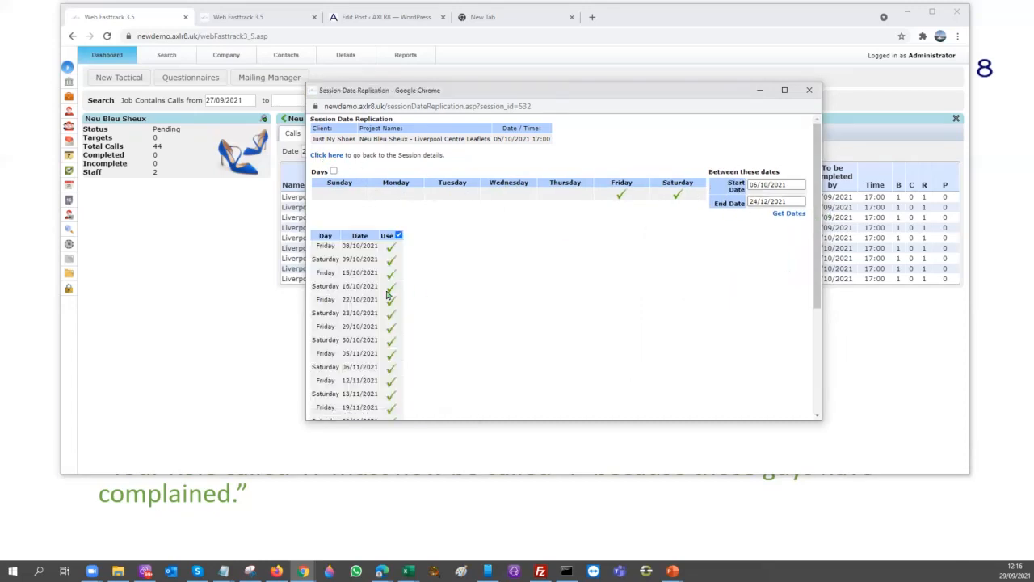
scroll(387, 287, down, 5)
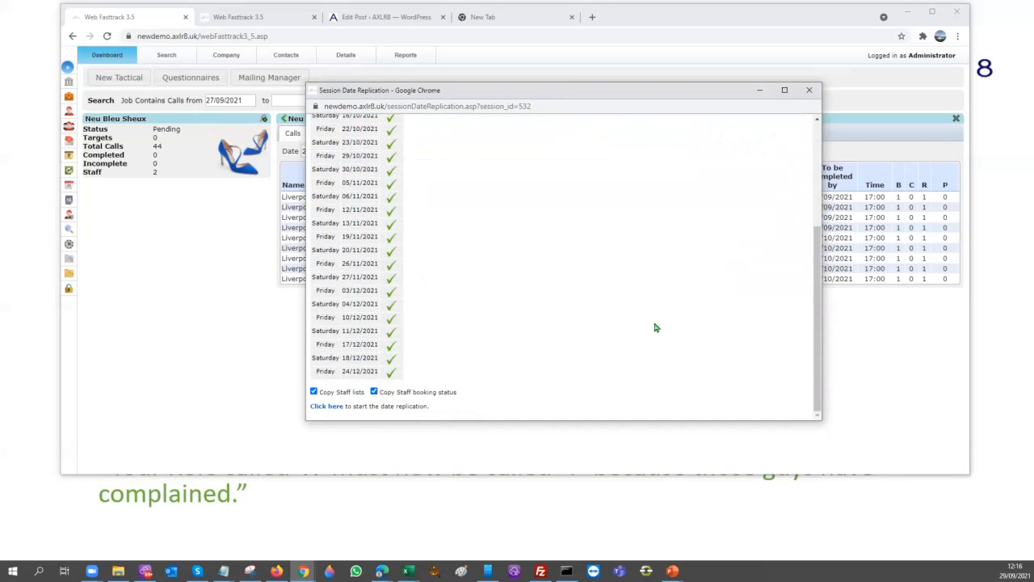
click(330, 407)
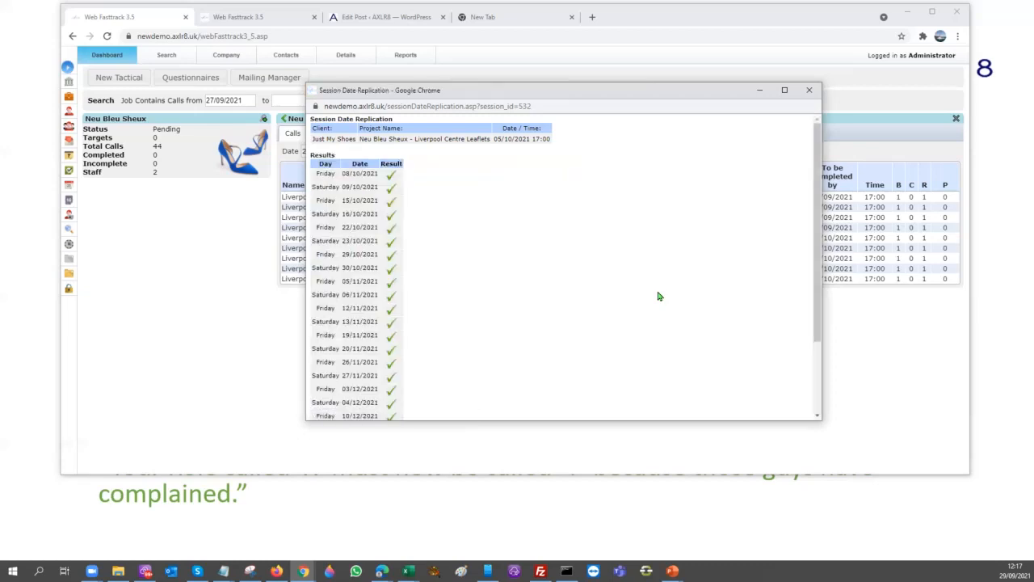
click(811, 91)
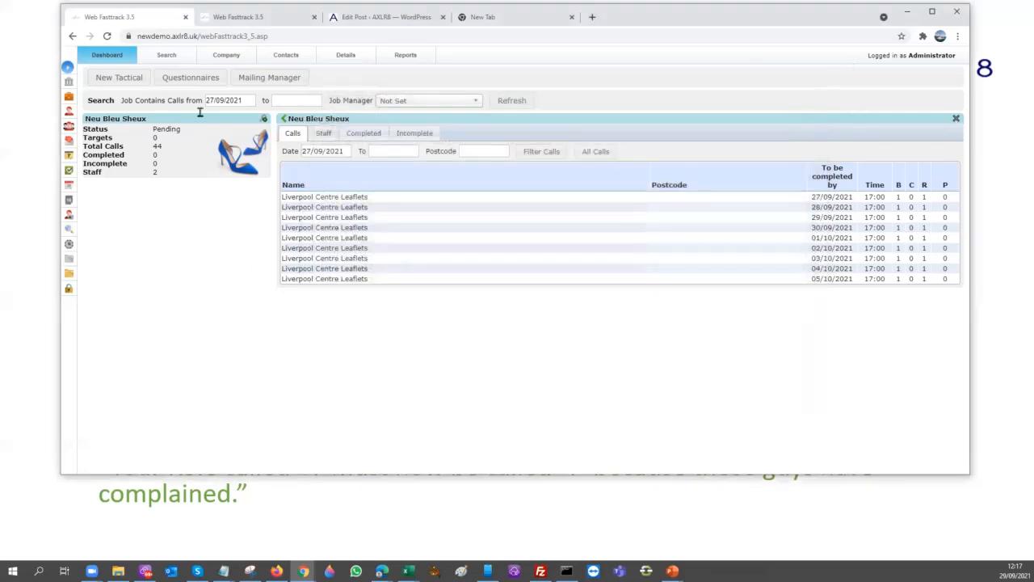
Step: Reload the Neu Bleu Sheux job from the dashboard and look through its replicated calls
click(285, 120)
click(233, 123)
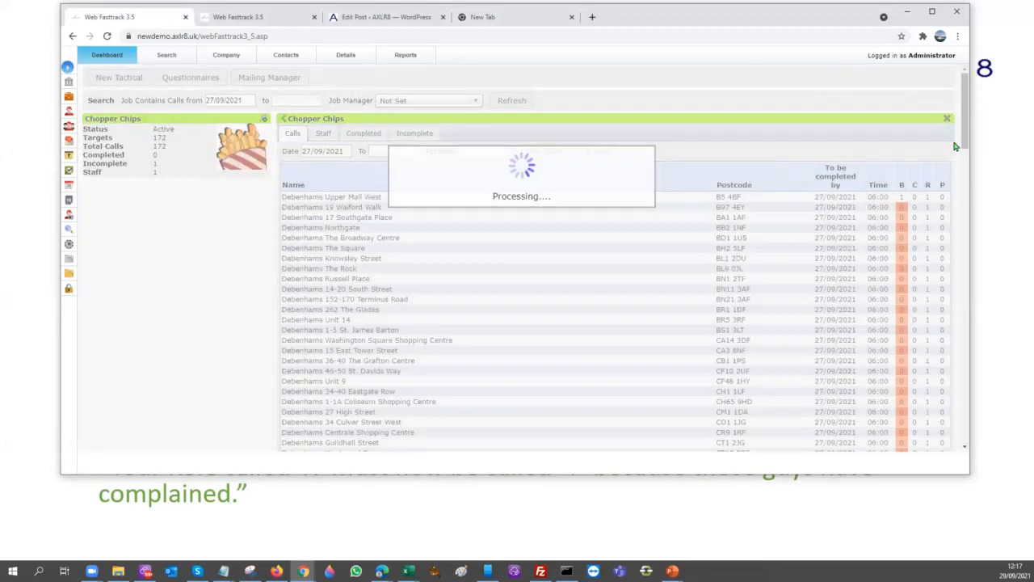
click(946, 121)
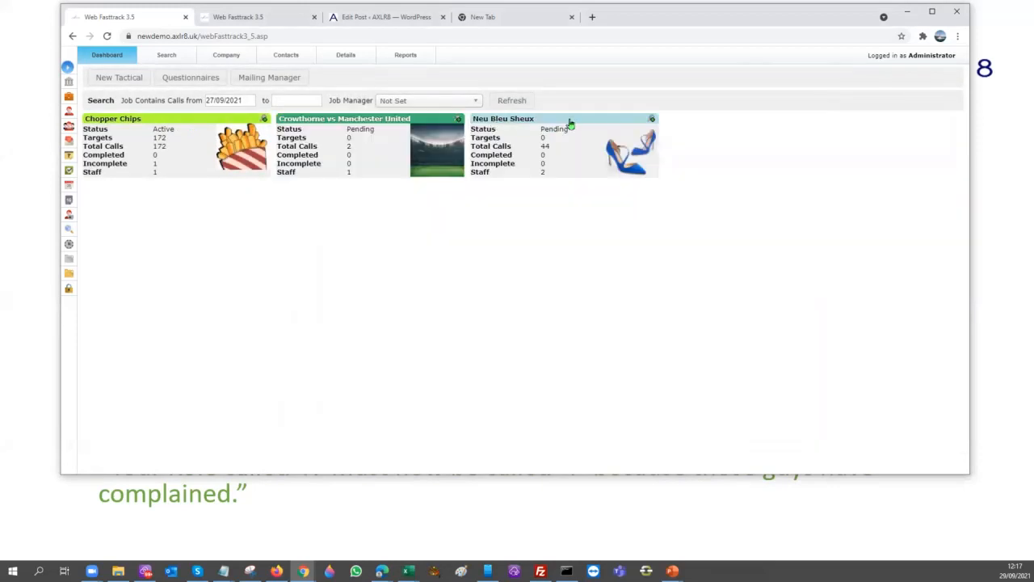
click(566, 119)
scroll(428, 299, down, 1)
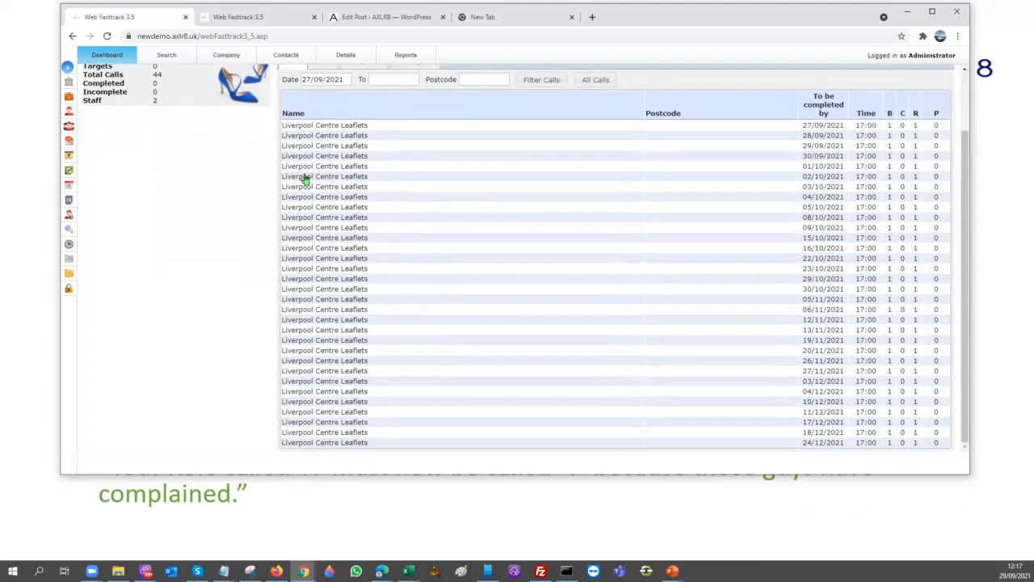
scroll(616, 320, up, 1)
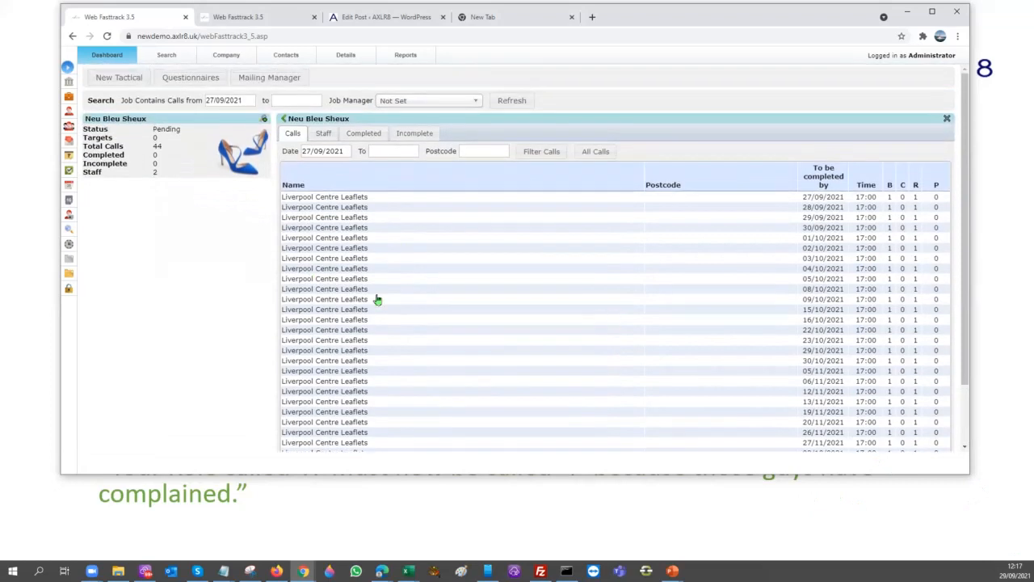
Step: Open the 30/09/2021 Liverpool Centre Leaflets session details from its staff list and bring up Session management for the event
click(314, 231)
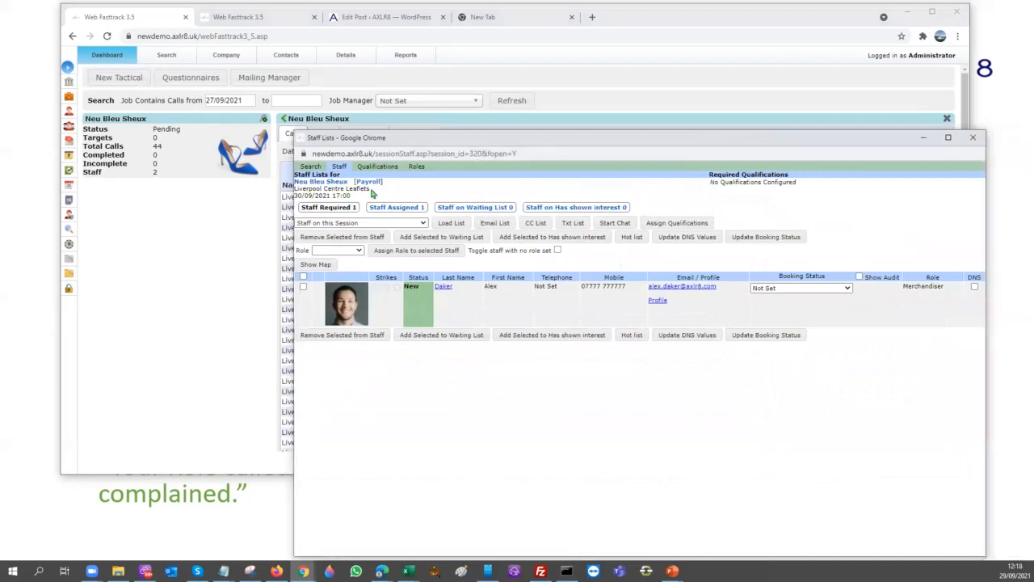
click(316, 183)
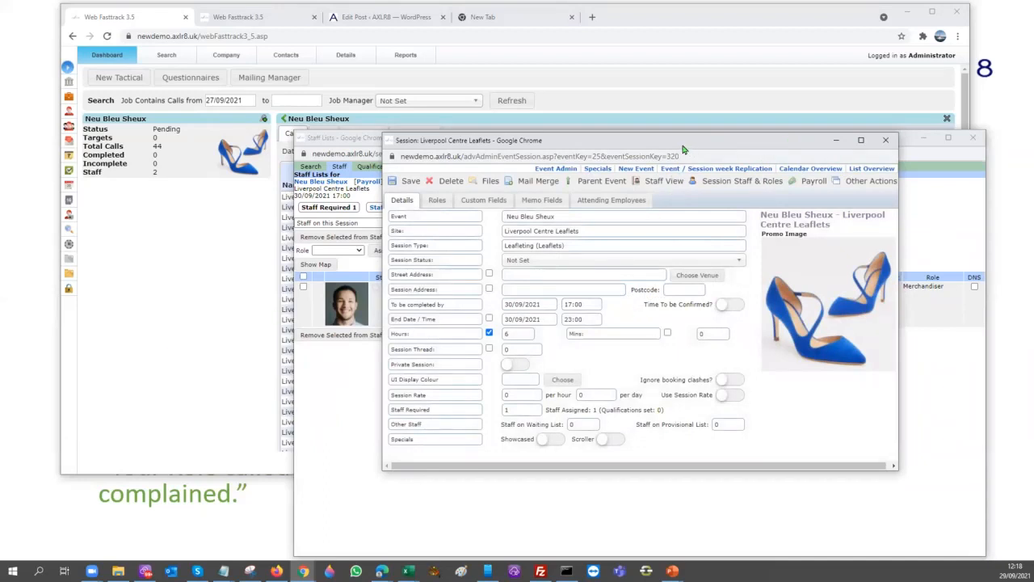
drag(683, 149, 700, 108)
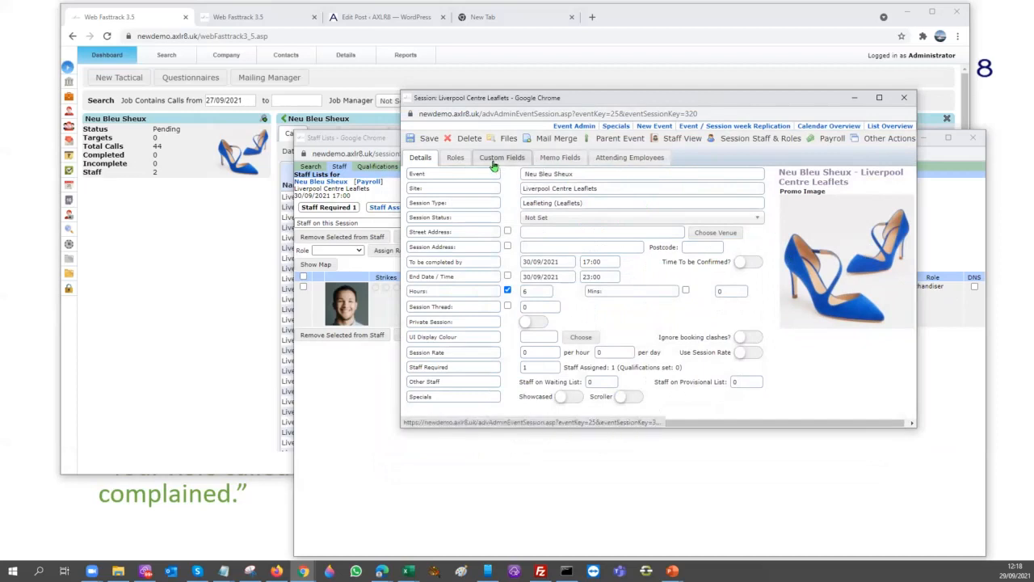
click(880, 138)
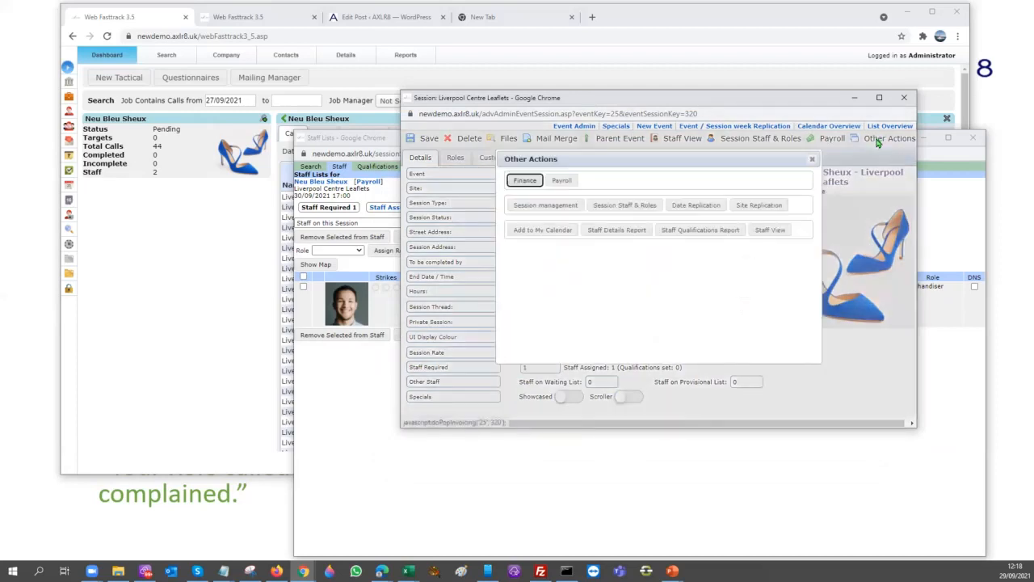
click(568, 209)
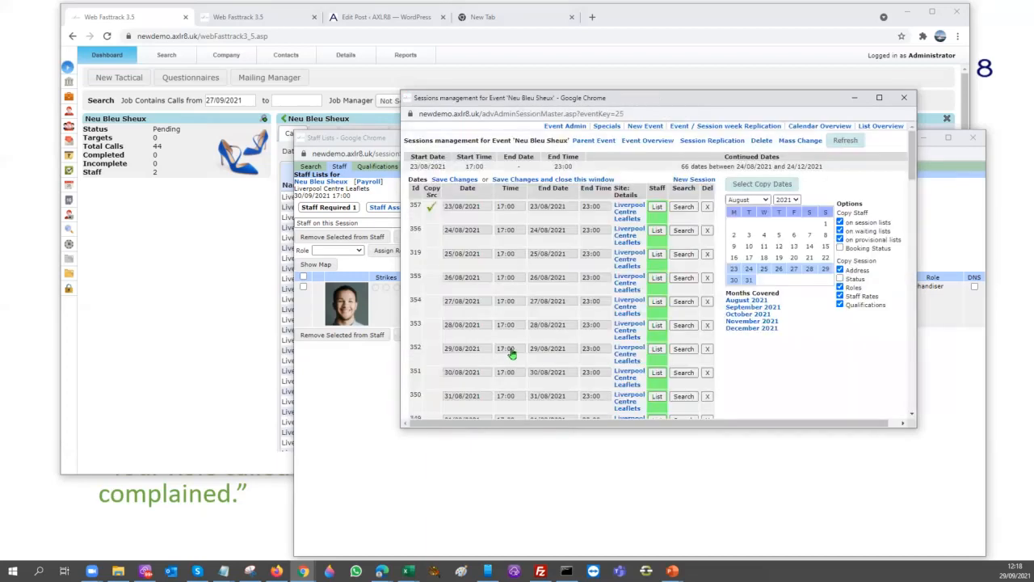
Step: Make the 30/09/2021 session the copy source in the event's session list
scroll(461, 380, down, 10)
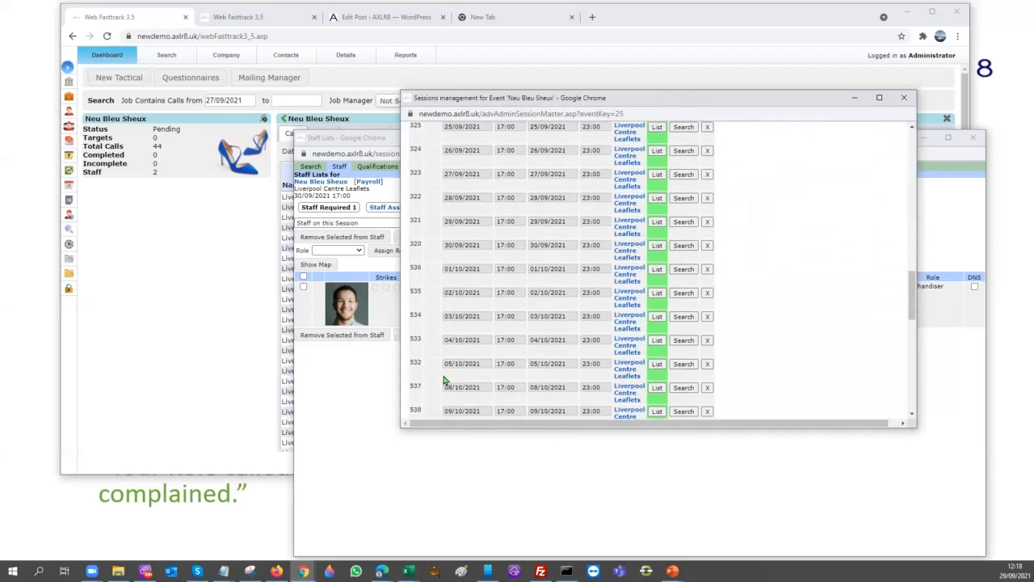
scroll(420, 208, up, 1)
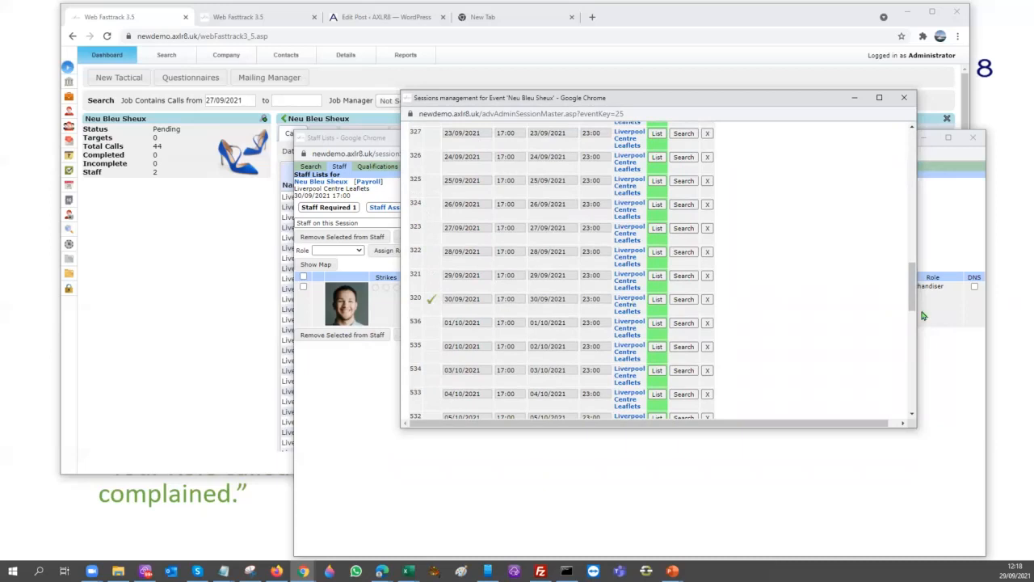
drag(912, 287, 913, 155)
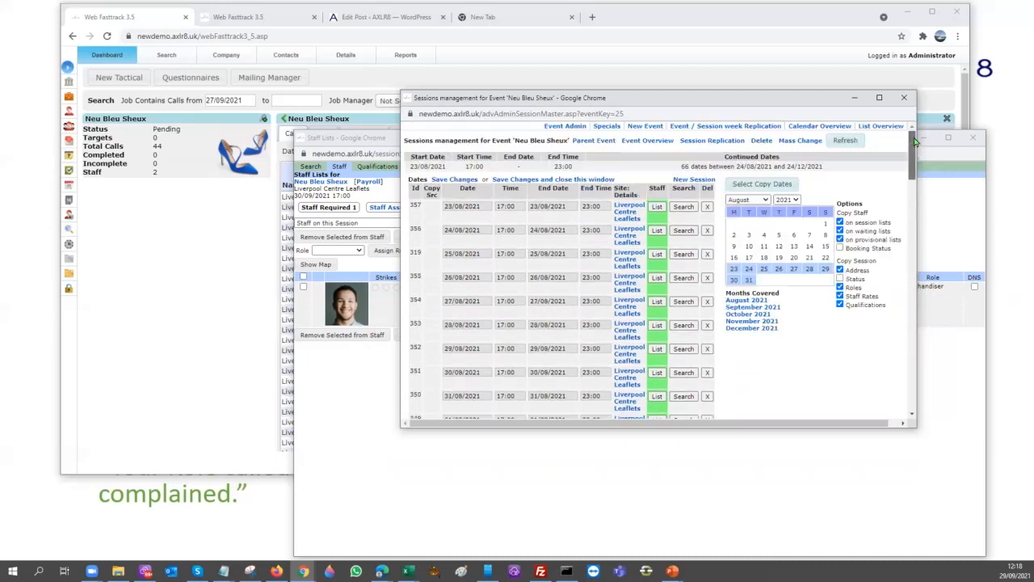
Step: Exclude staff on session lists and waiting lists from the copy options, keeping provisional lists included
click(752, 186)
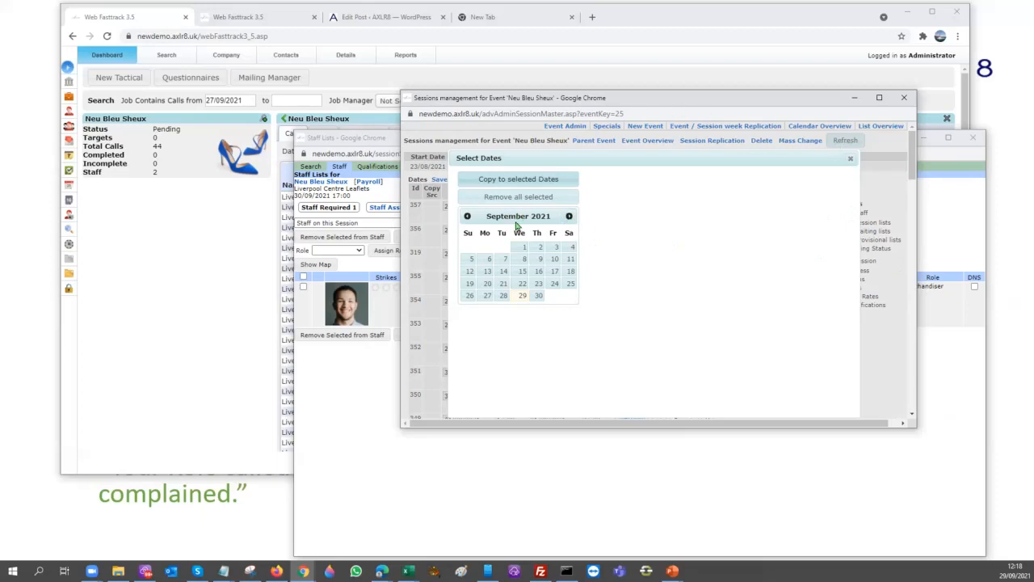
click(851, 158)
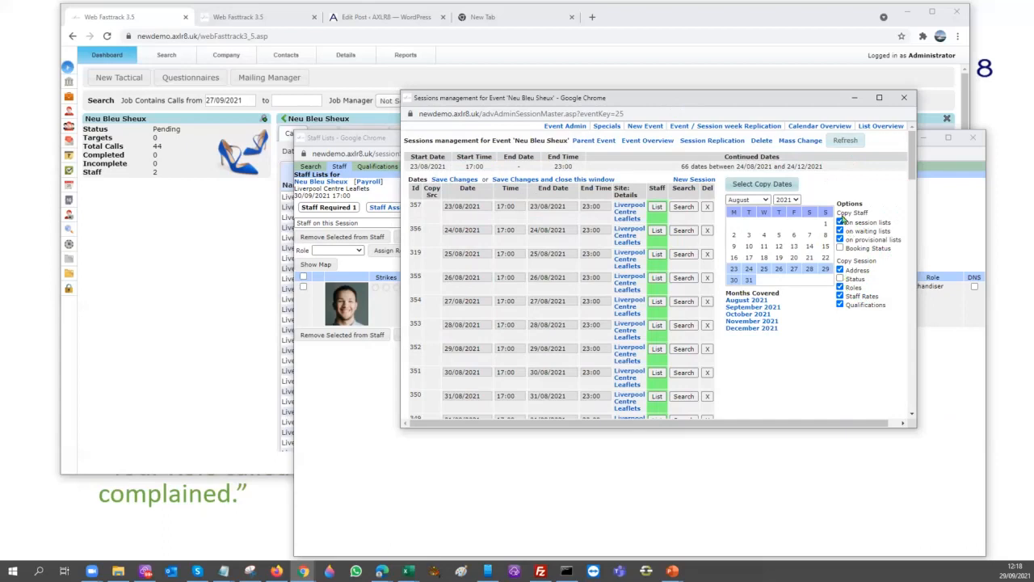
click(841, 222)
click(841, 240)
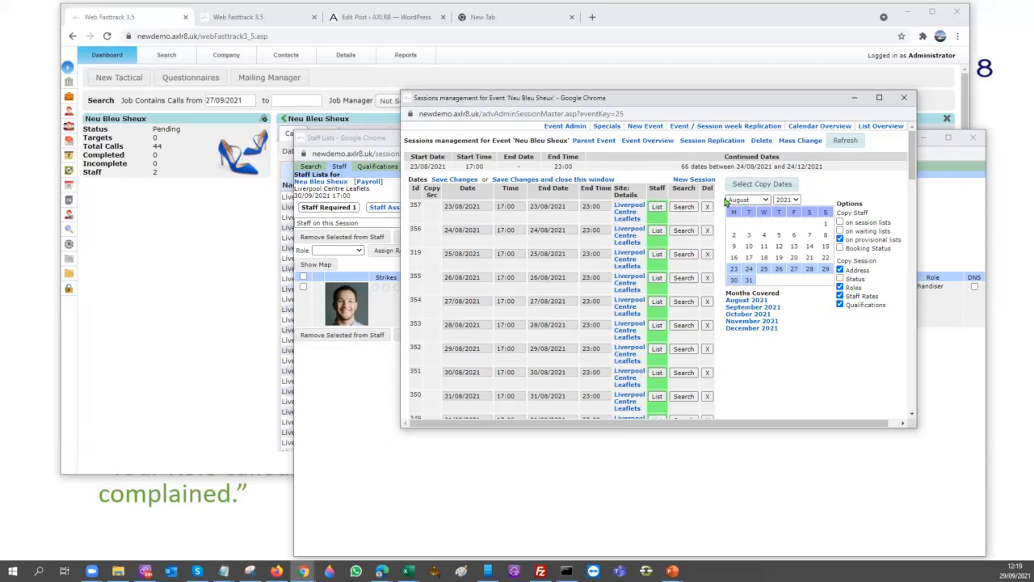
Step: Open the copy date selection and go to October 2021
click(755, 186)
click(522, 295)
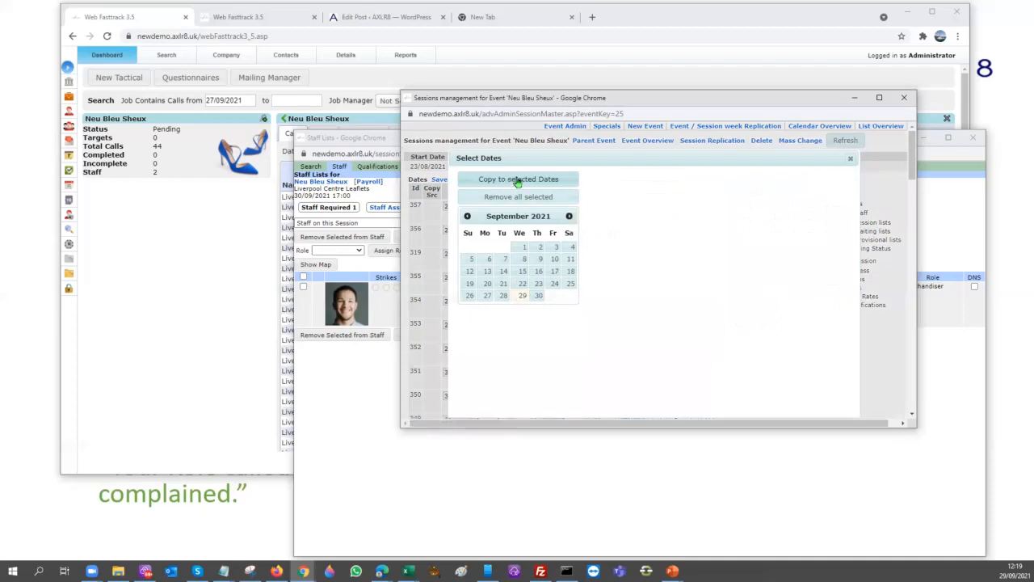
click(568, 217)
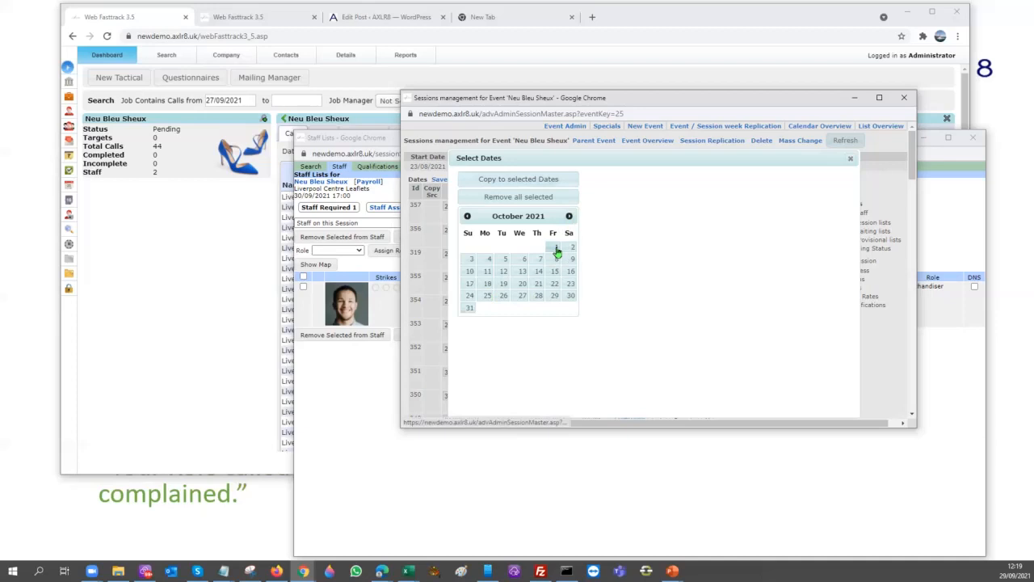
Step: Choose the Fridays and Saturdays from 01/10/2021 to 22/10/2021 as copy dates
click(557, 247)
click(571, 249)
click(557, 259)
click(572, 260)
click(555, 271)
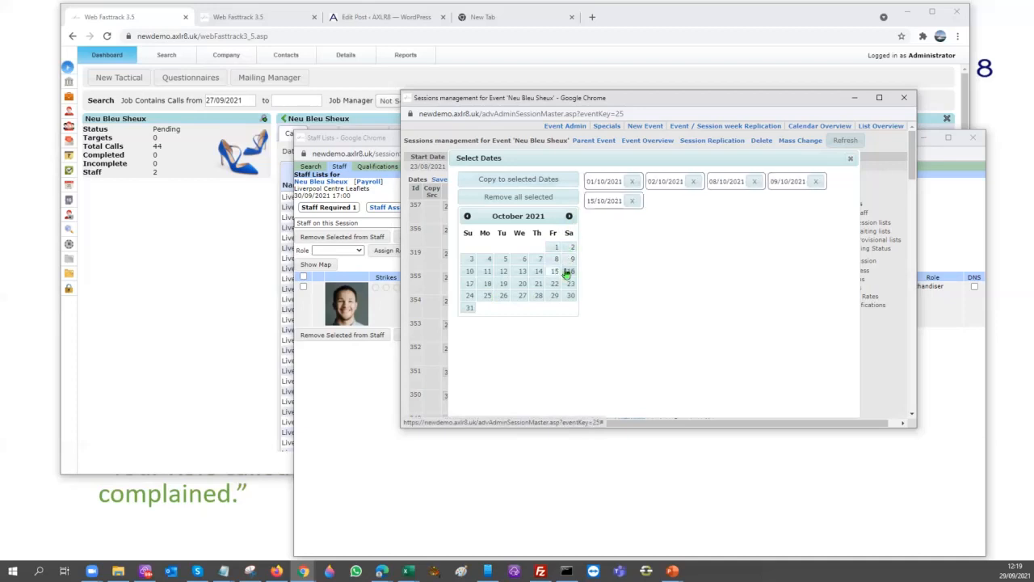
click(569, 272)
click(555, 284)
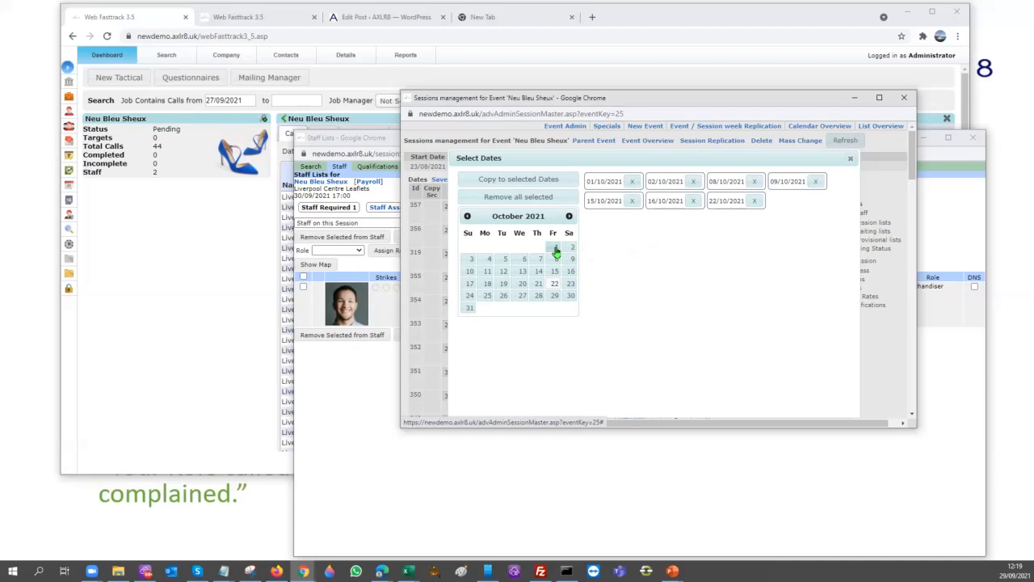
Step: Remove every chosen October date from the copy selection one by one
click(754, 201)
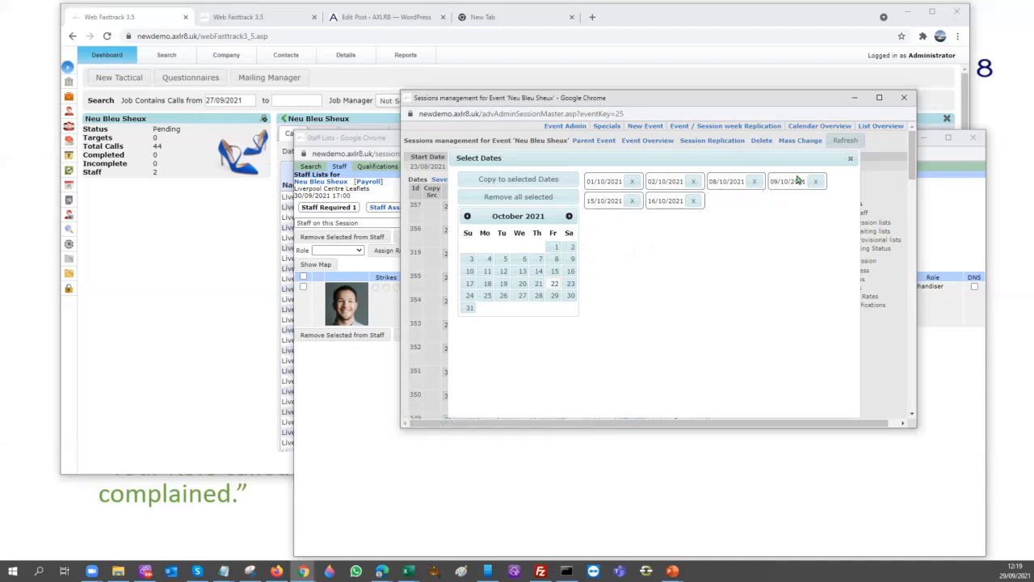
click(816, 181)
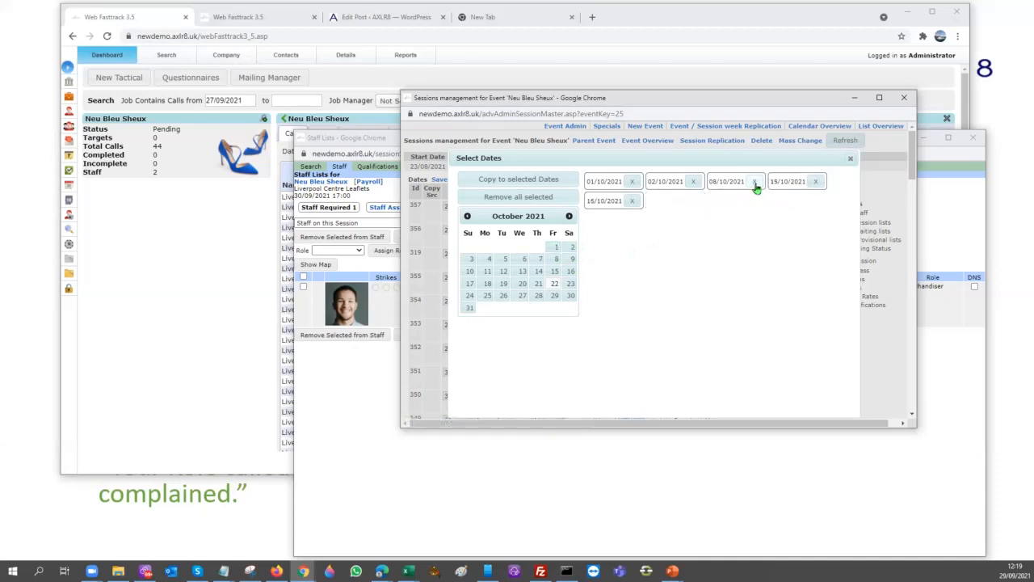
click(754, 182)
click(694, 182)
click(632, 182)
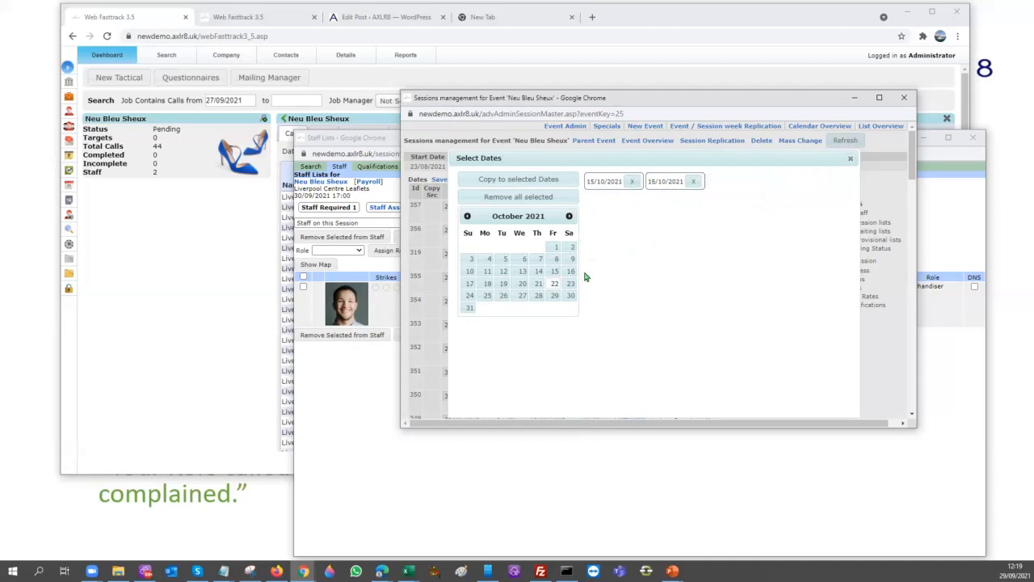
click(694, 181)
click(632, 181)
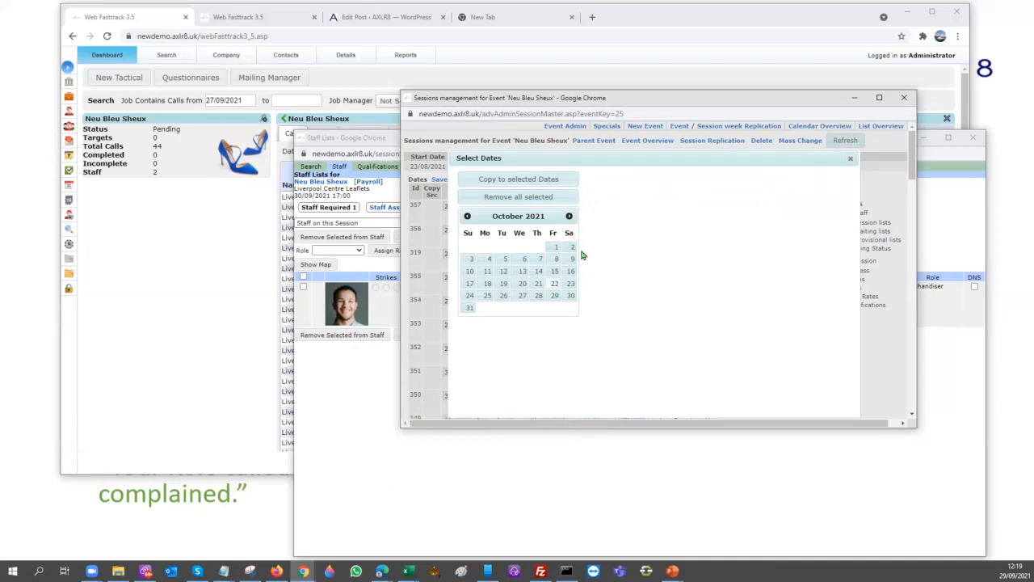
Step: Copy the source session to 01/10/2021 only and save the changes to the event's sessions
click(555, 248)
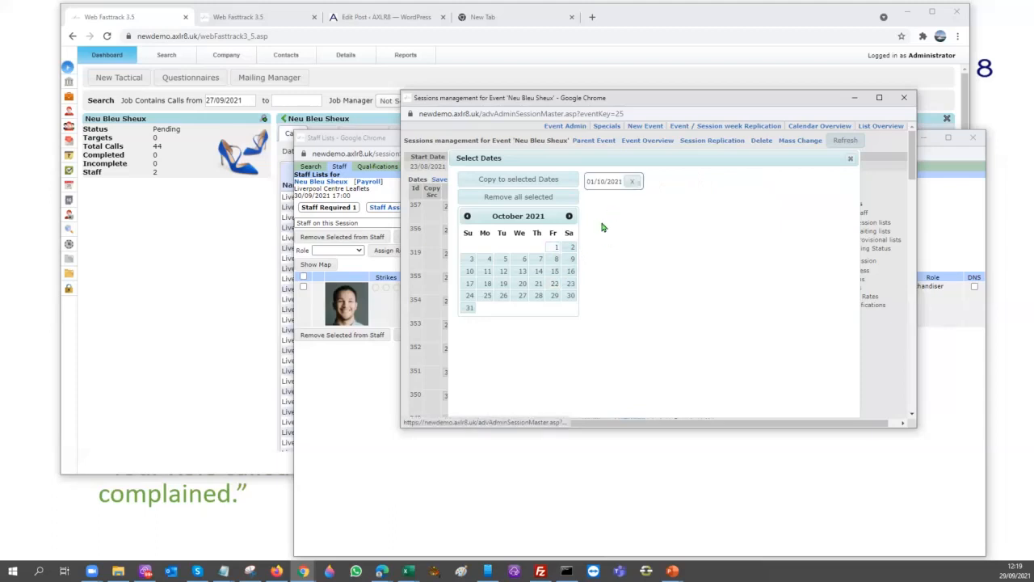
click(514, 181)
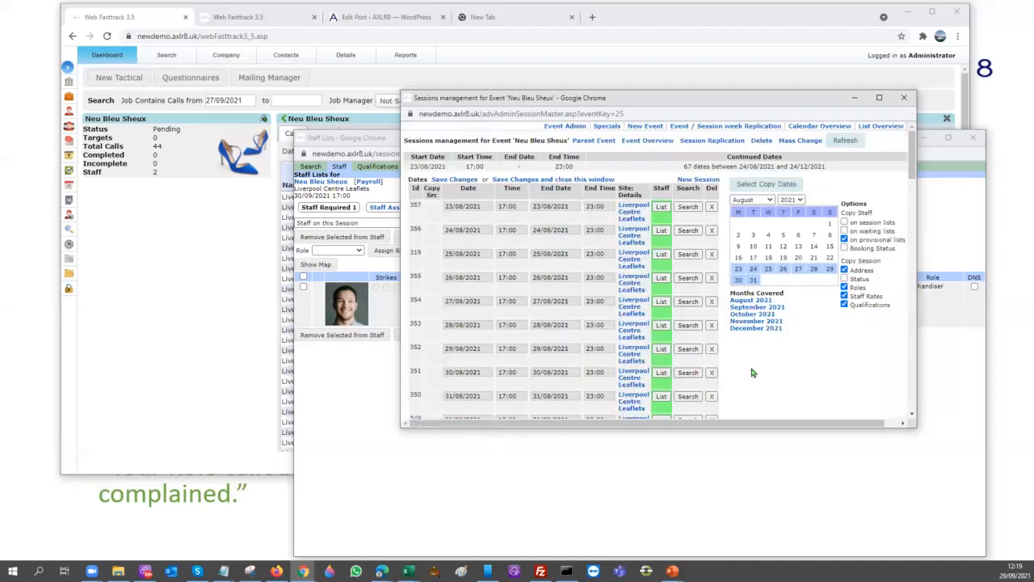
scroll(562, 366, down, 3)
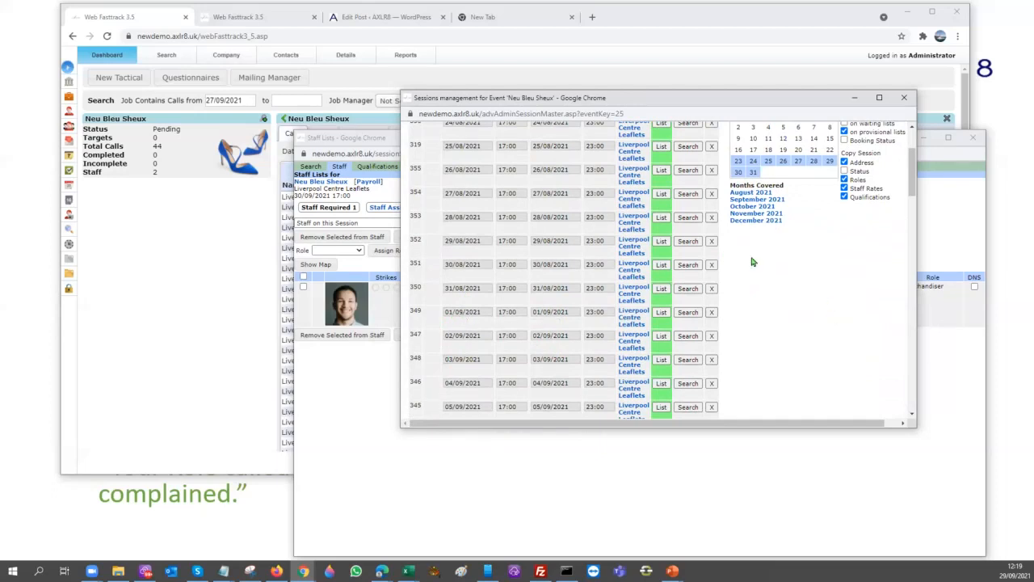
scroll(802, 252, up, 3)
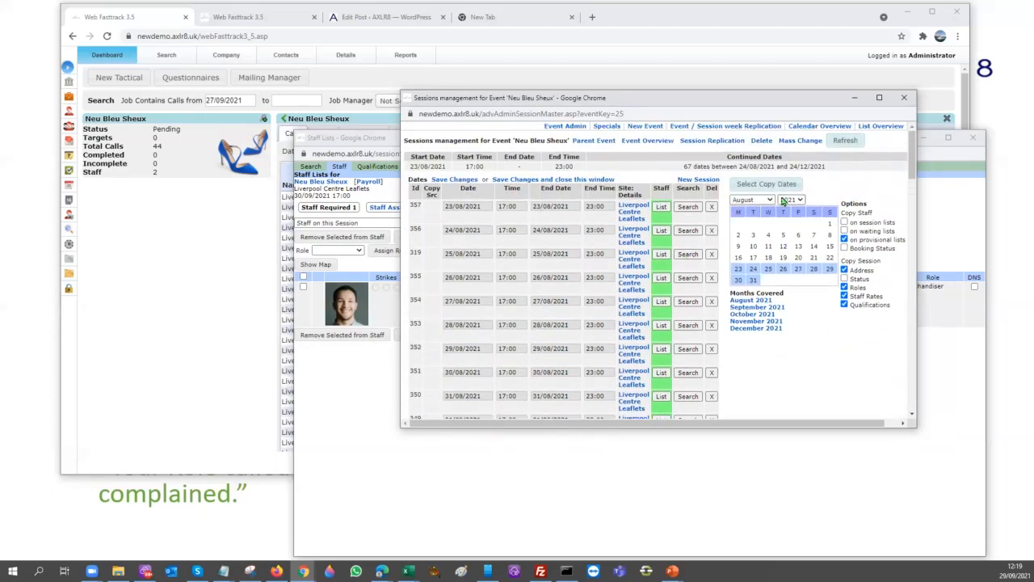
click(454, 179)
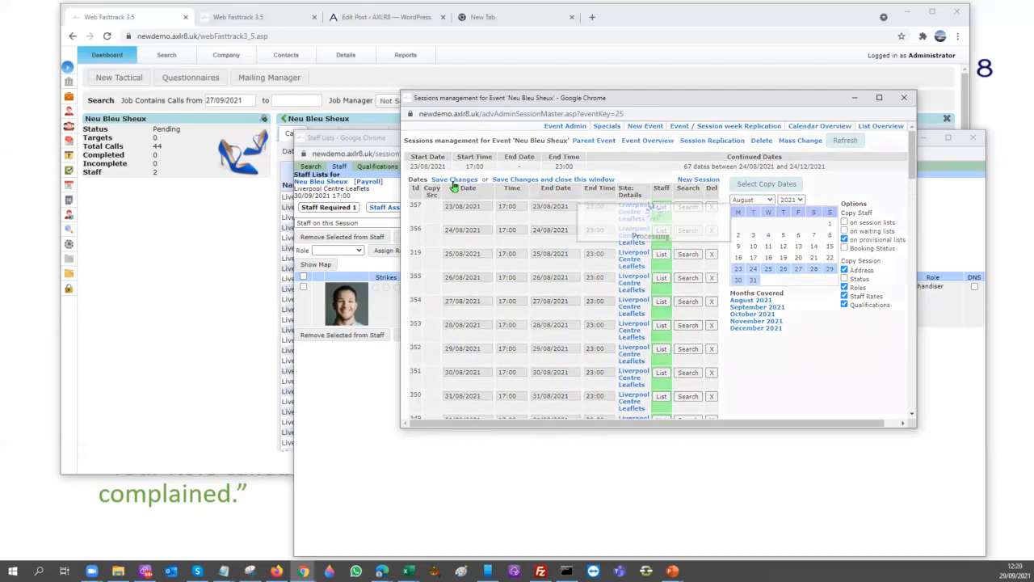
Step: Find the copied 01/10/2021 session in the session list and bring the dashboard's call list back into view
scroll(727, 380, down, 7)
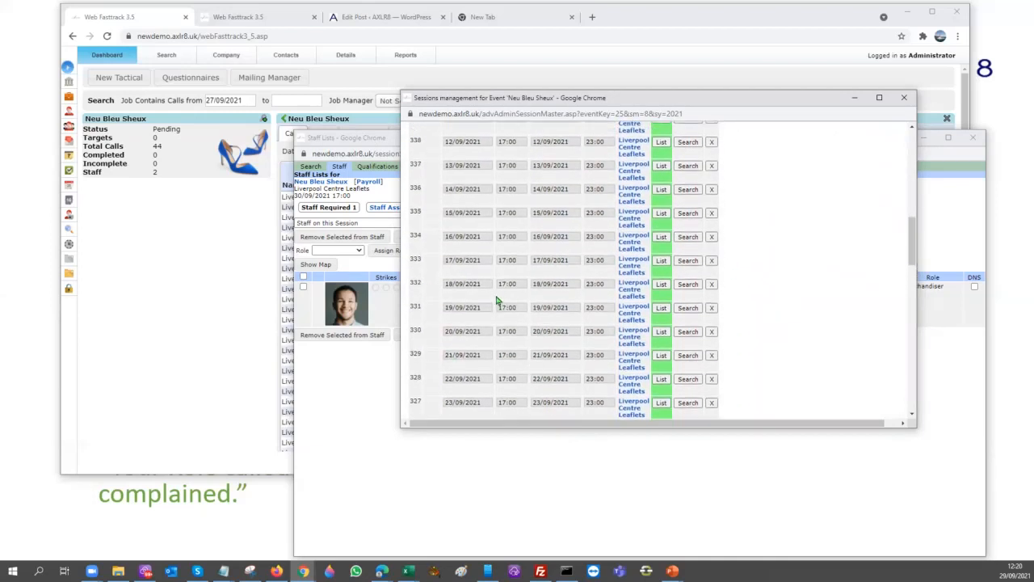
scroll(459, 243, down, 3)
scroll(485, 342, down, 2)
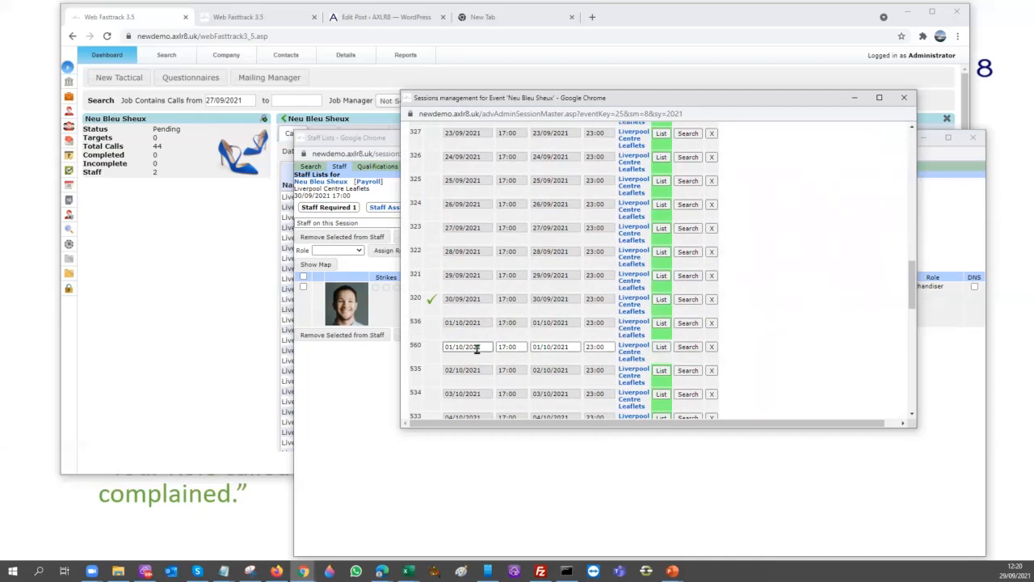
click(260, 352)
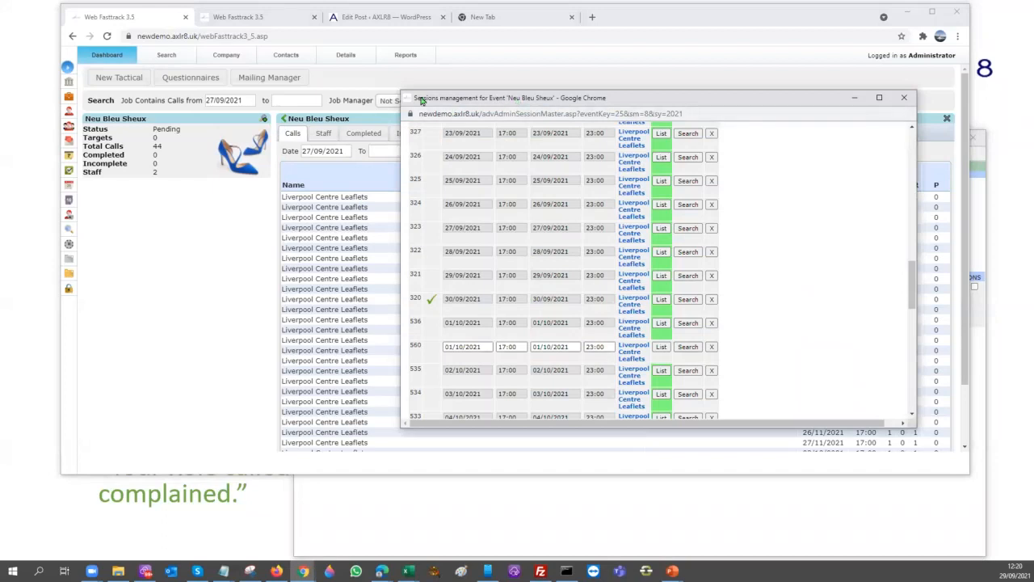
Step: Open the copied 01/10/2021 session, search venues for "derby" and choose the CFM Stores Alfreton SOTG venue at A38/A61 Watchhorn Roundabout
click(354, 83)
click(548, 153)
click(548, 152)
click(631, 357)
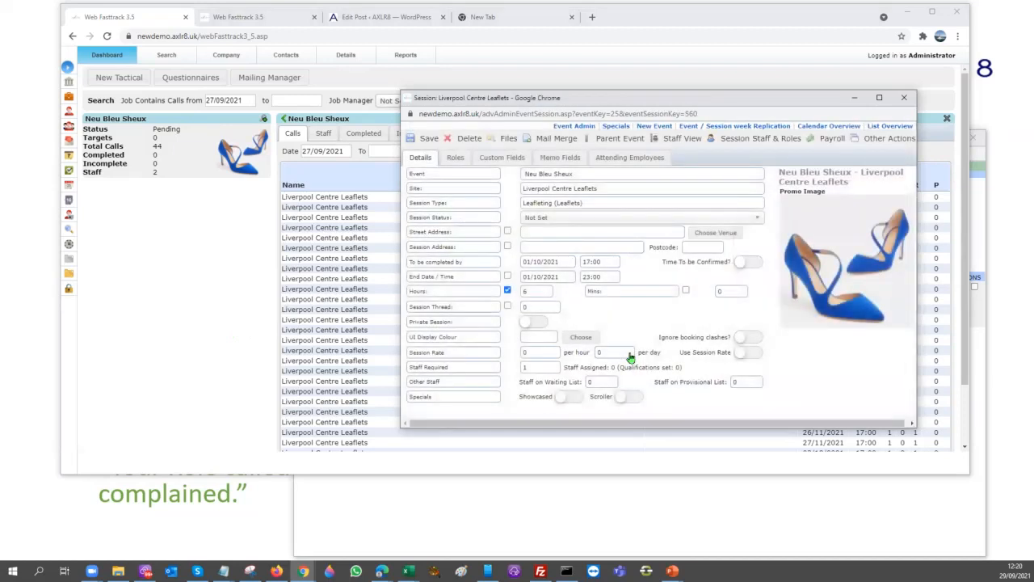
click(708, 232)
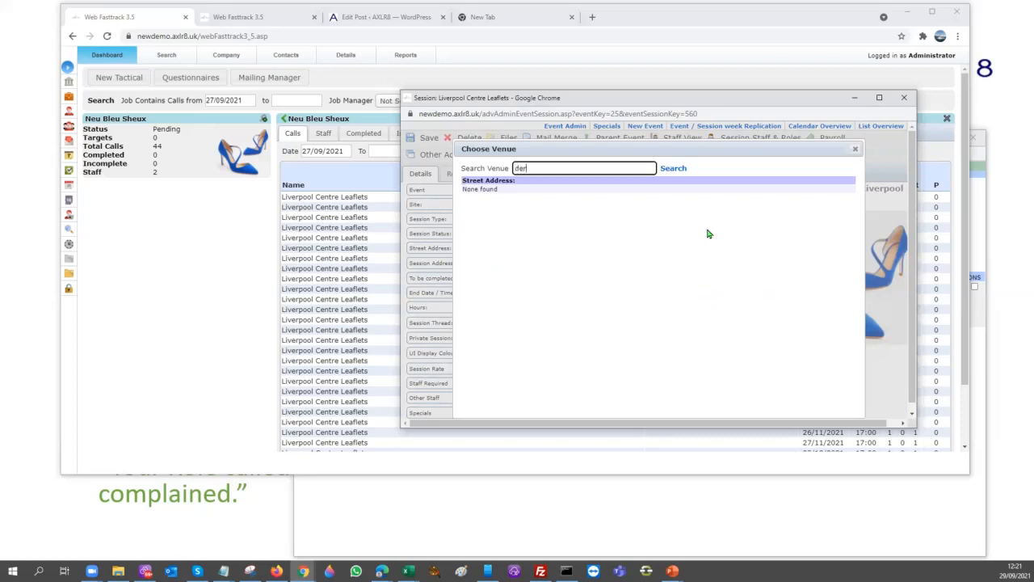
click(670, 169)
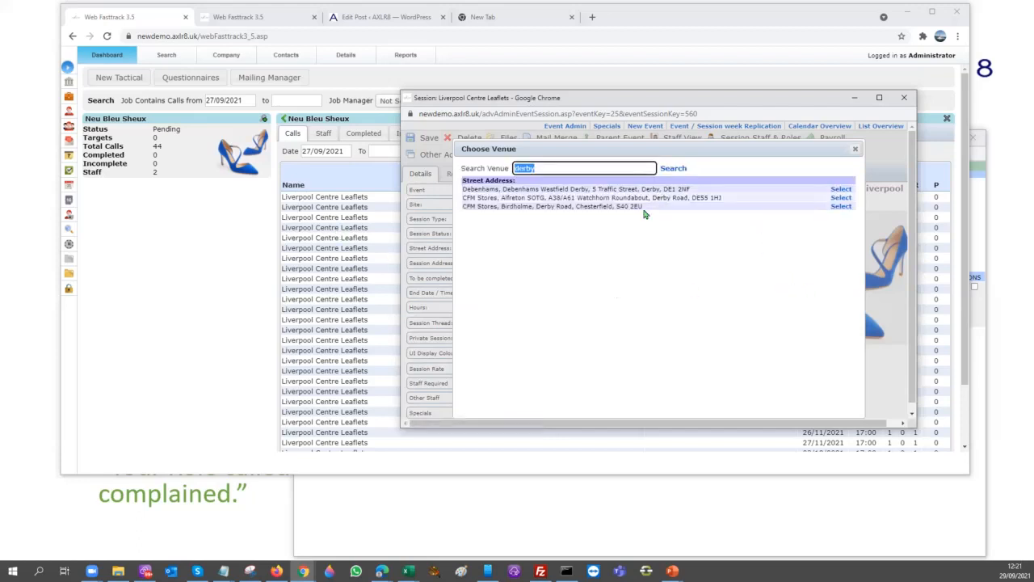
click(840, 198)
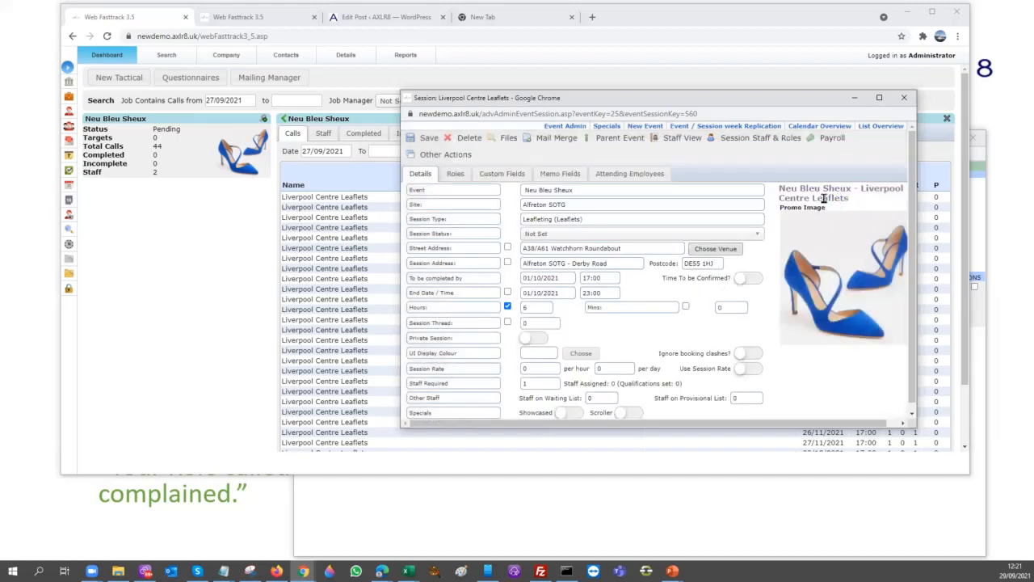
Step: Save the 01/10/2021 session with its new venue and close its window
drag(711, 98, 680, 71)
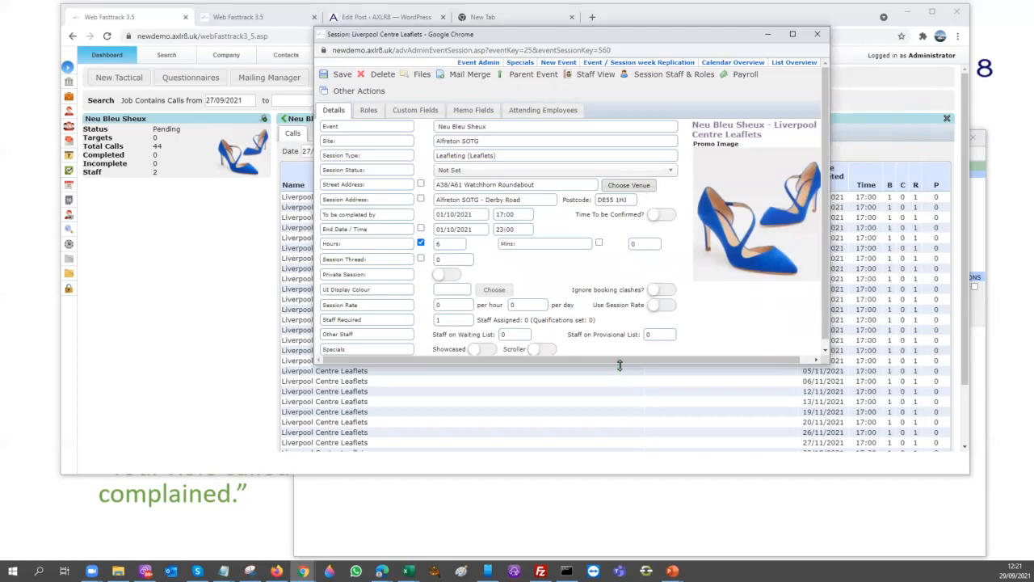
drag(619, 365, 626, 396)
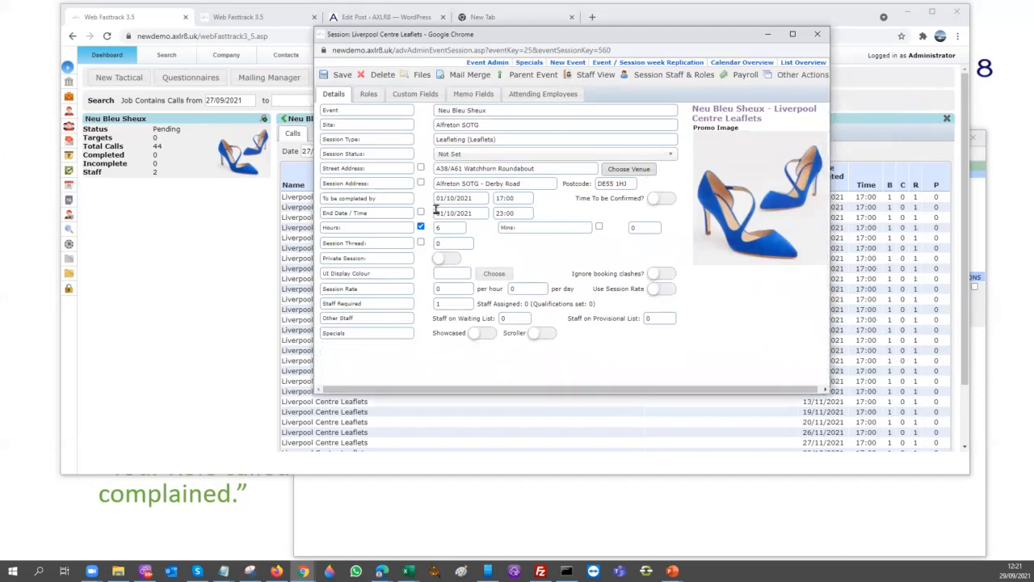
click(331, 75)
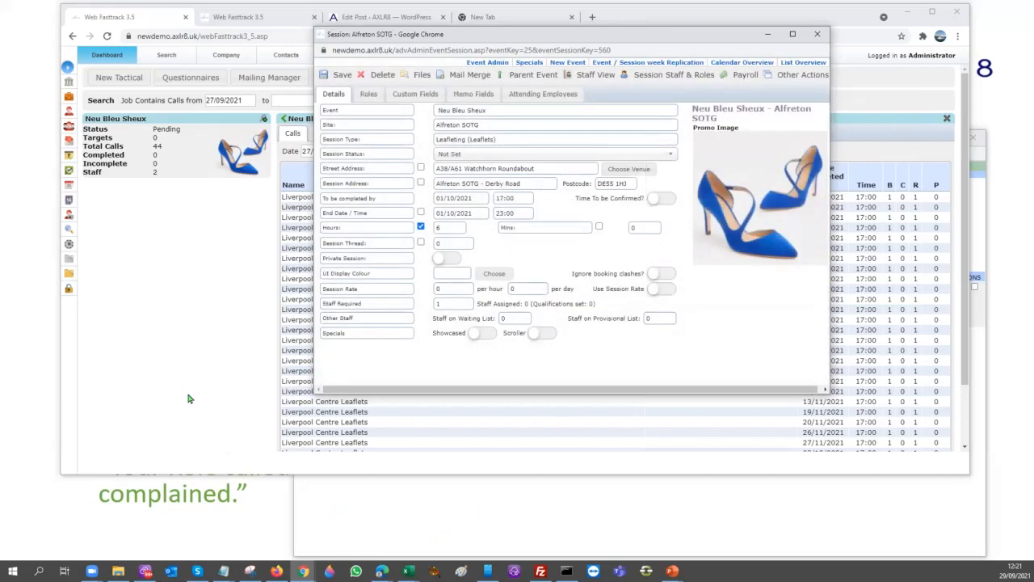
click(817, 33)
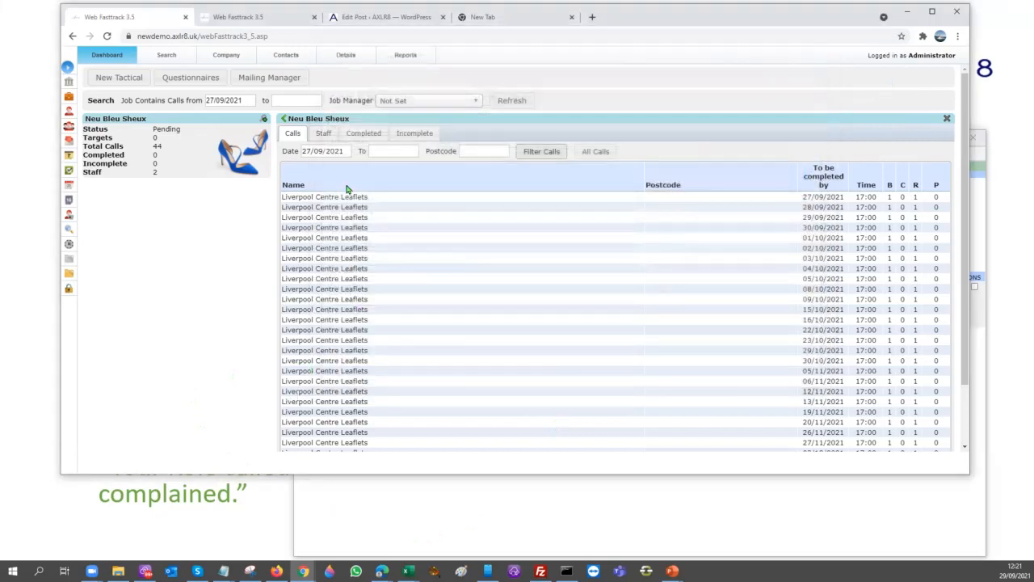
Step: Open the Neu Bleu Sheux event and check its session list for the Alfreton SOTG session
click(312, 121)
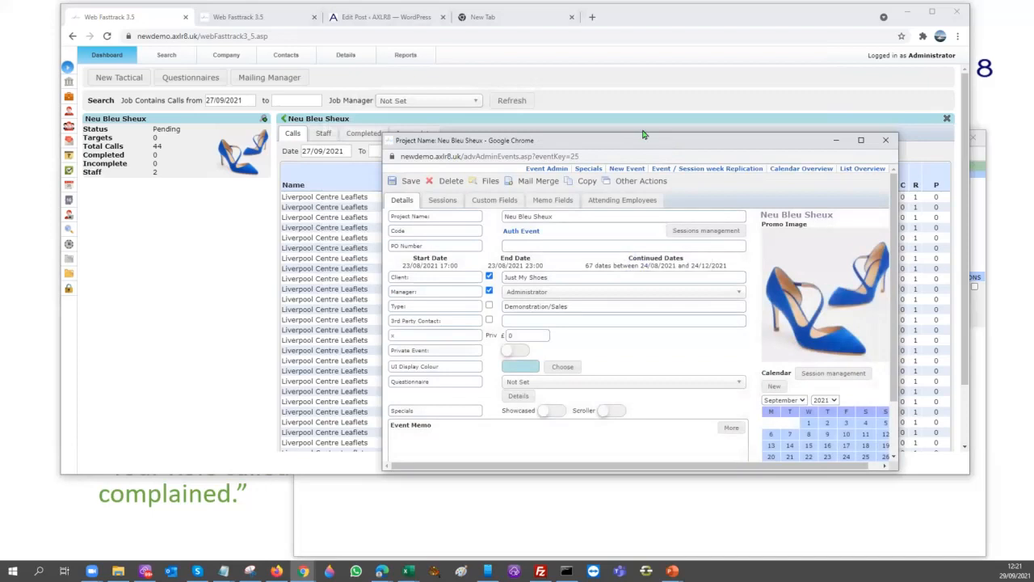
drag(644, 135, 497, 51)
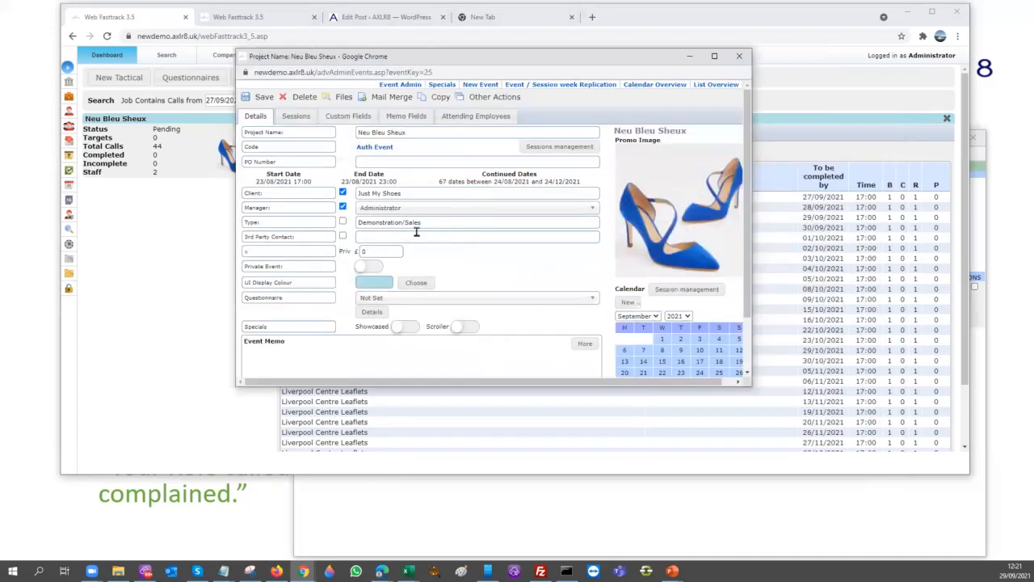
click(295, 116)
scroll(331, 220, down, 3)
scroll(332, 220, down, 3)
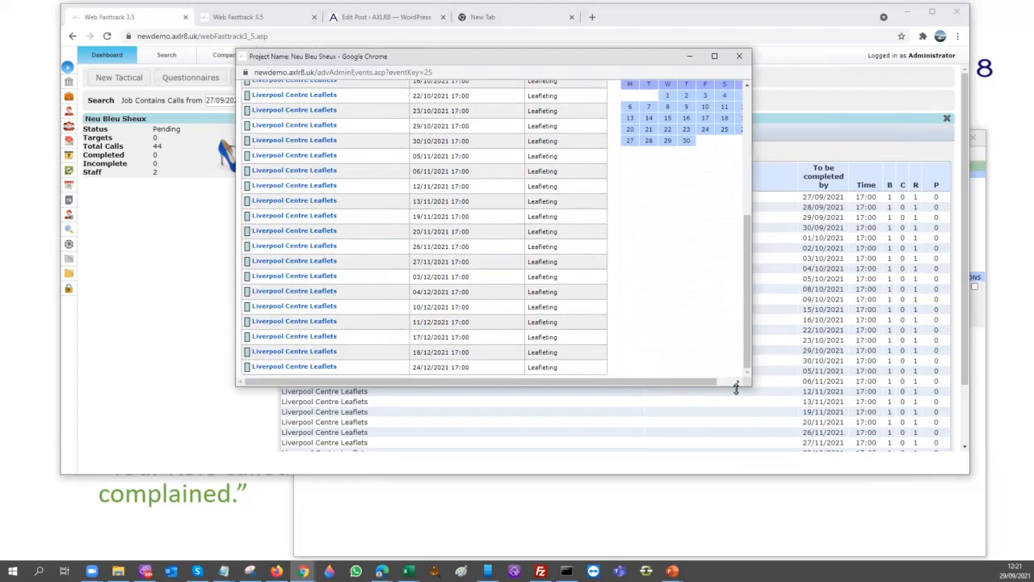
drag(737, 388, 737, 511)
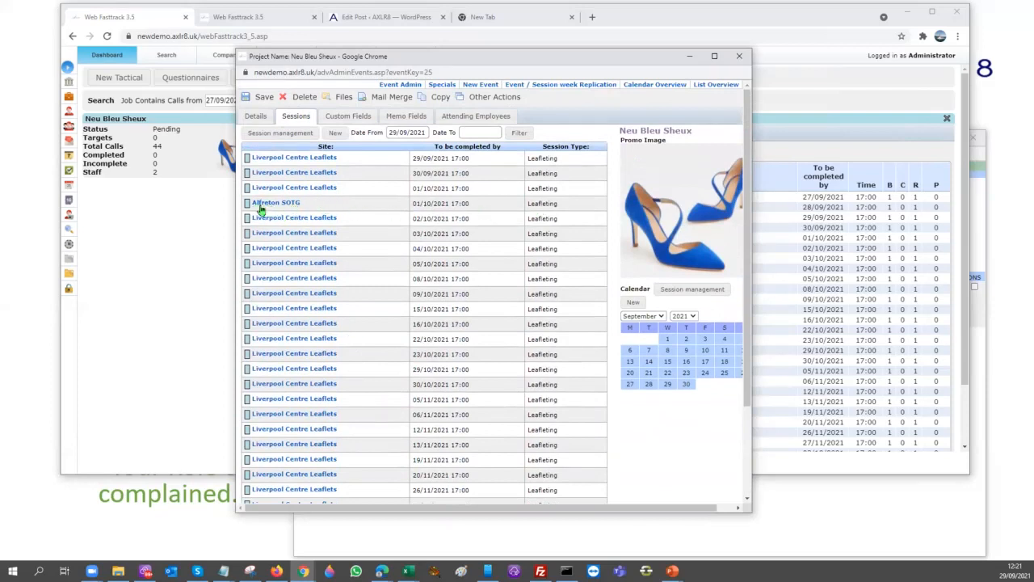
Step: In the event's session management, make the 01/10/2021 Alfreton SOTG session the copy source and open the copy date selection
click(284, 133)
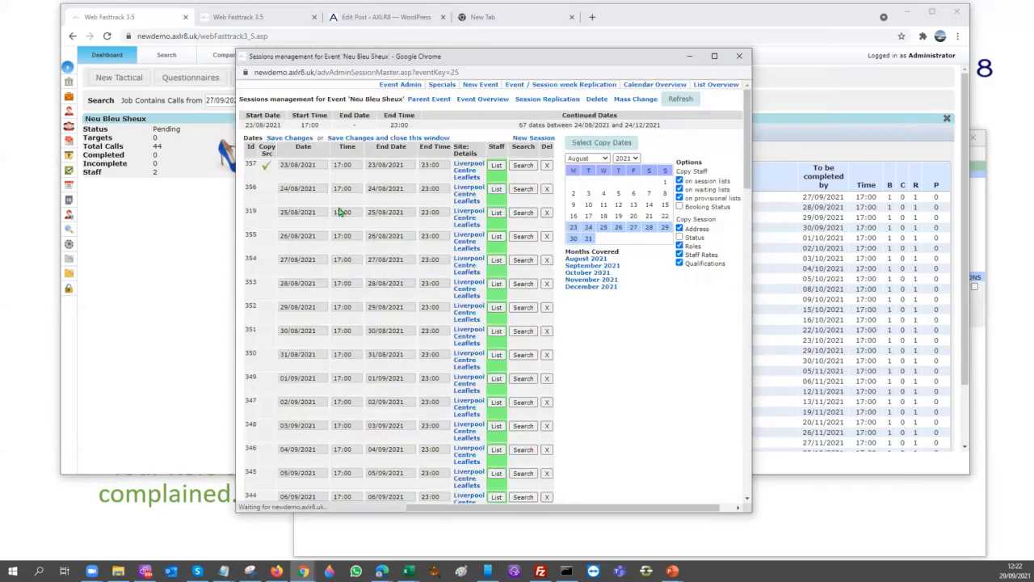
scroll(322, 293, down, 6)
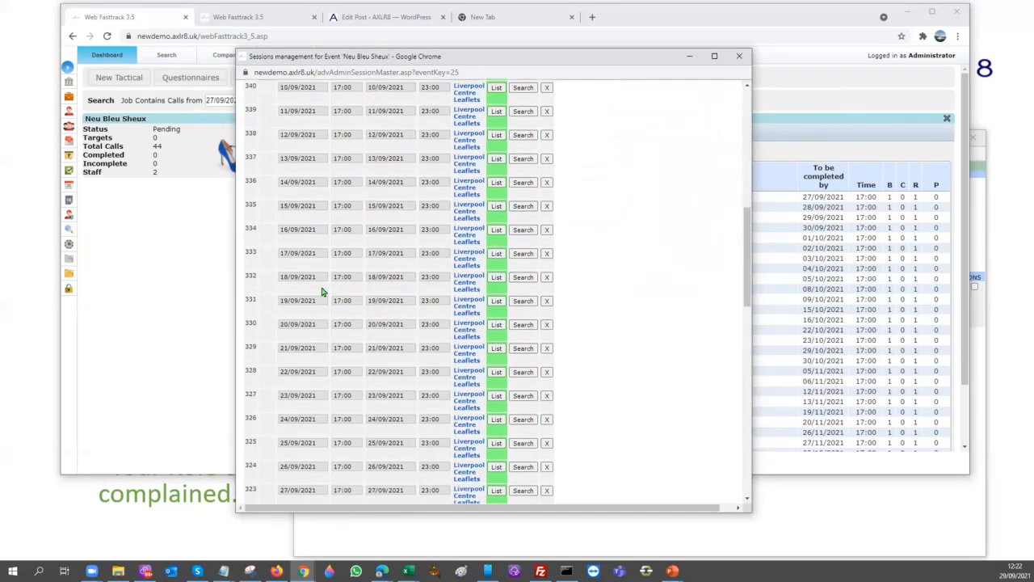
scroll(322, 292, down, 5)
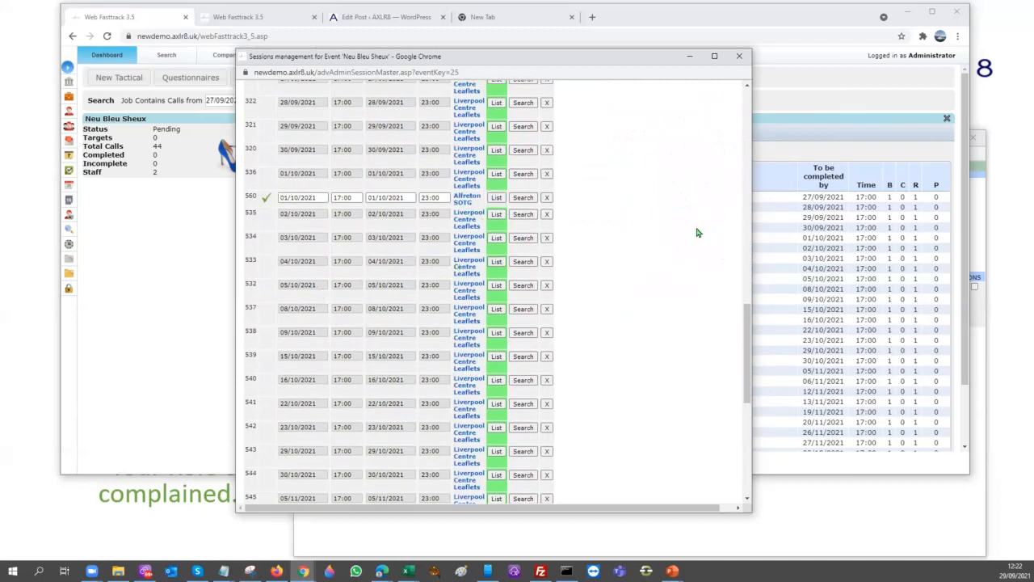
scroll(660, 244, up, 1)
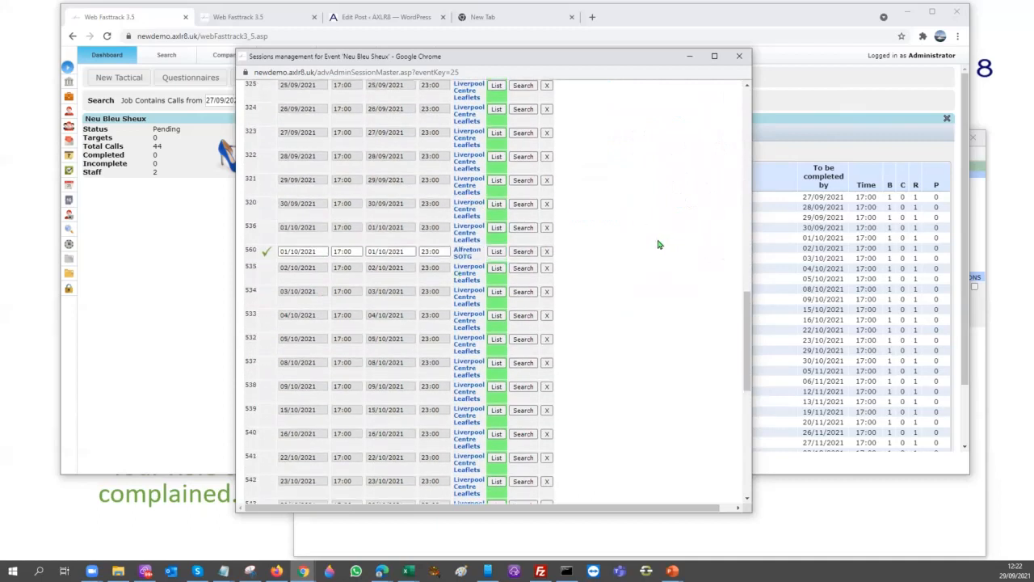
click(428, 251)
double_click(342, 250)
click(711, 260)
scroll(749, 342, up, 10)
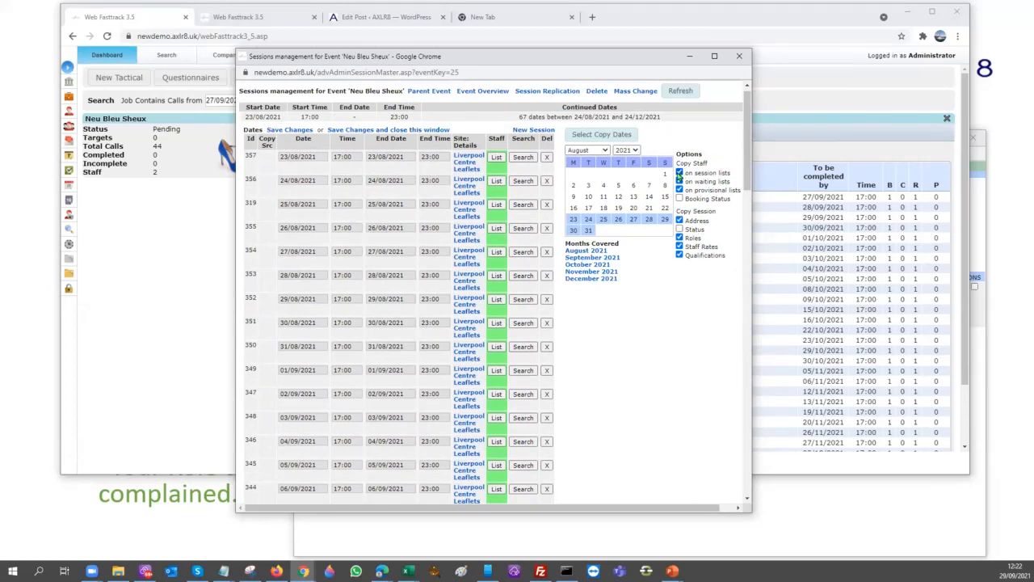
click(600, 135)
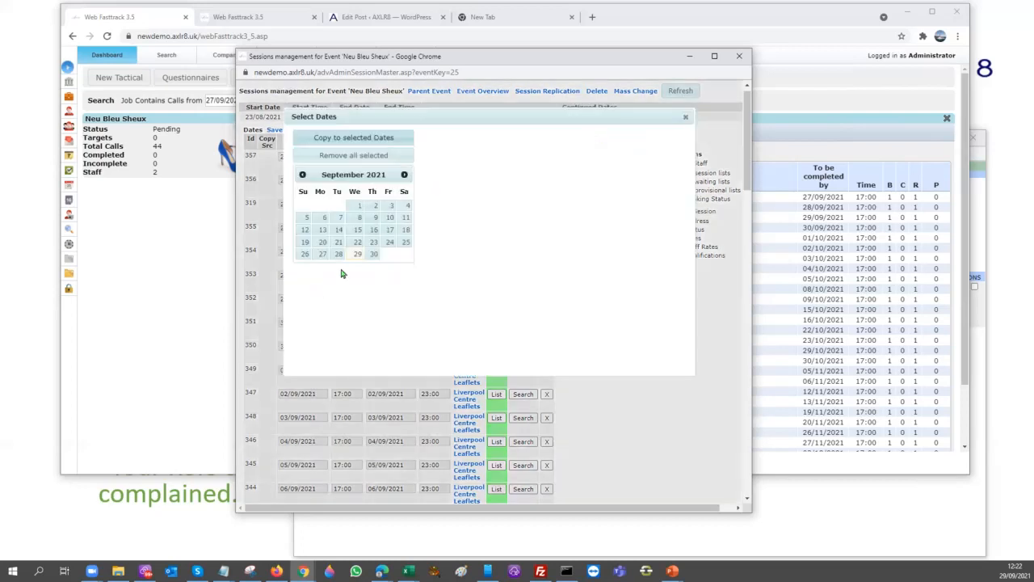
click(394, 208)
click(408, 205)
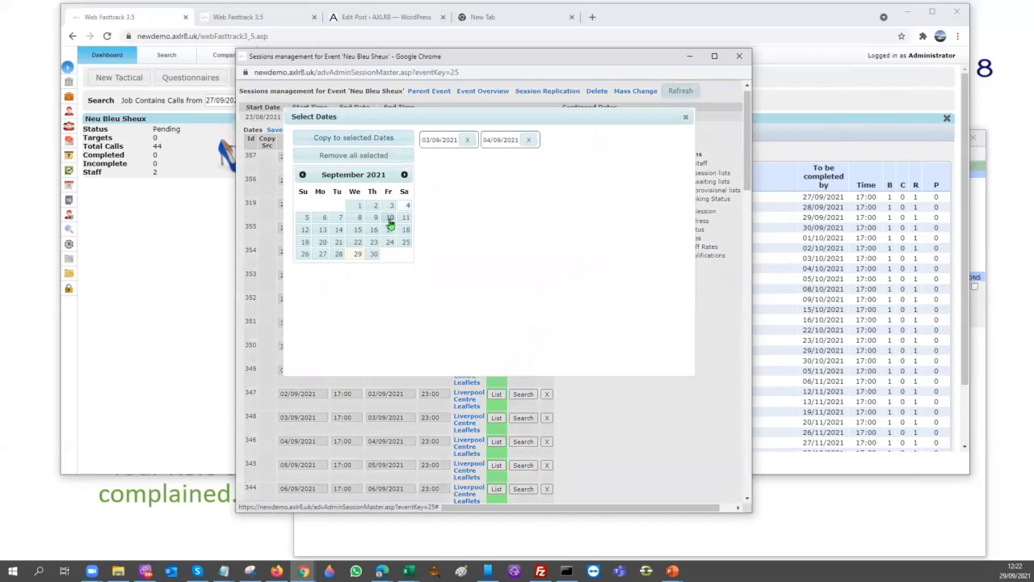
click(467, 140)
click(468, 140)
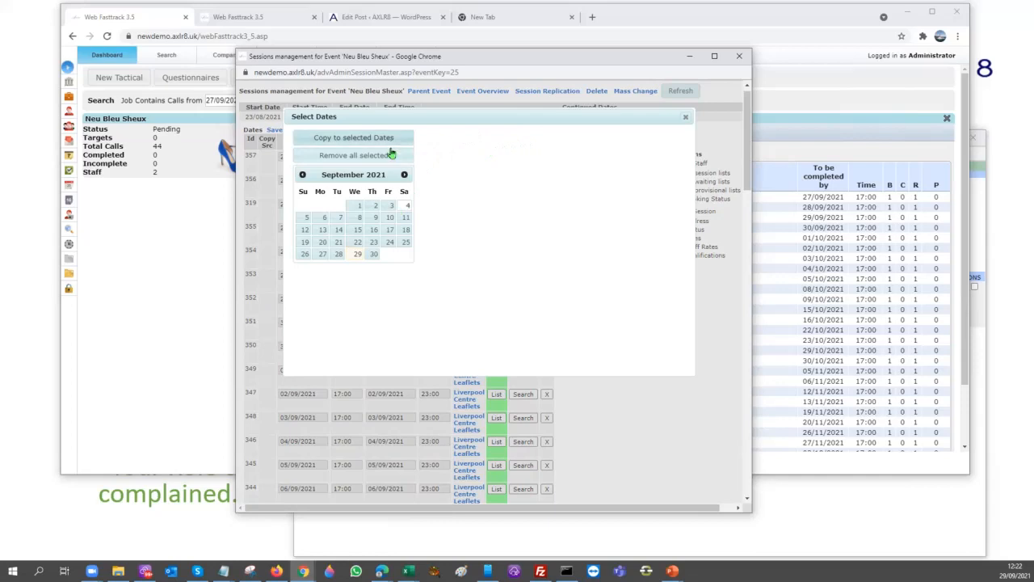
Step: Copy the Alfreton SOTG session to 02, 09, 15, 16, 22, 23, 29 and 30 October 2021
click(404, 177)
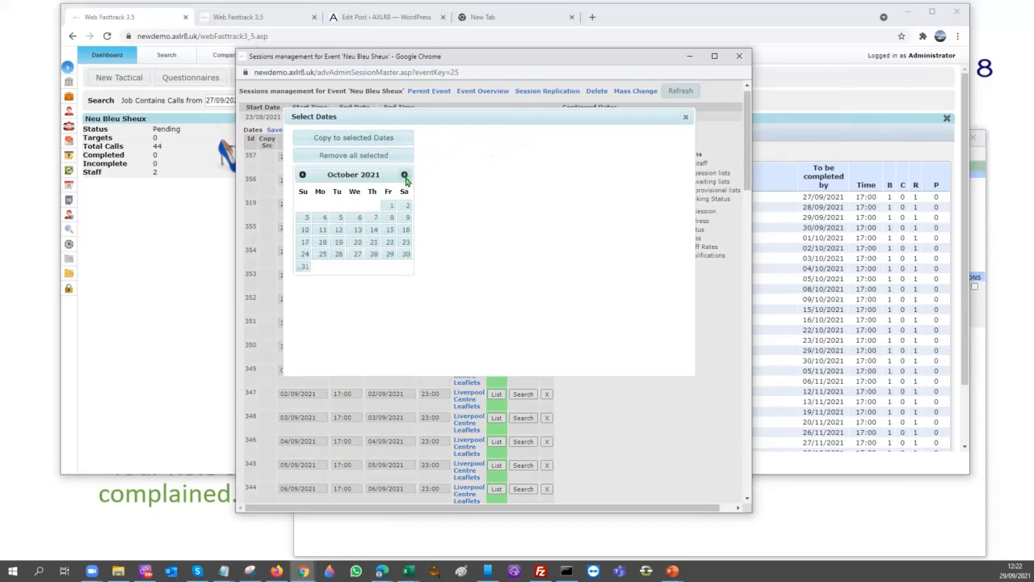
click(408, 207)
click(405, 218)
click(390, 231)
click(406, 230)
click(389, 242)
click(405, 243)
click(390, 254)
click(405, 255)
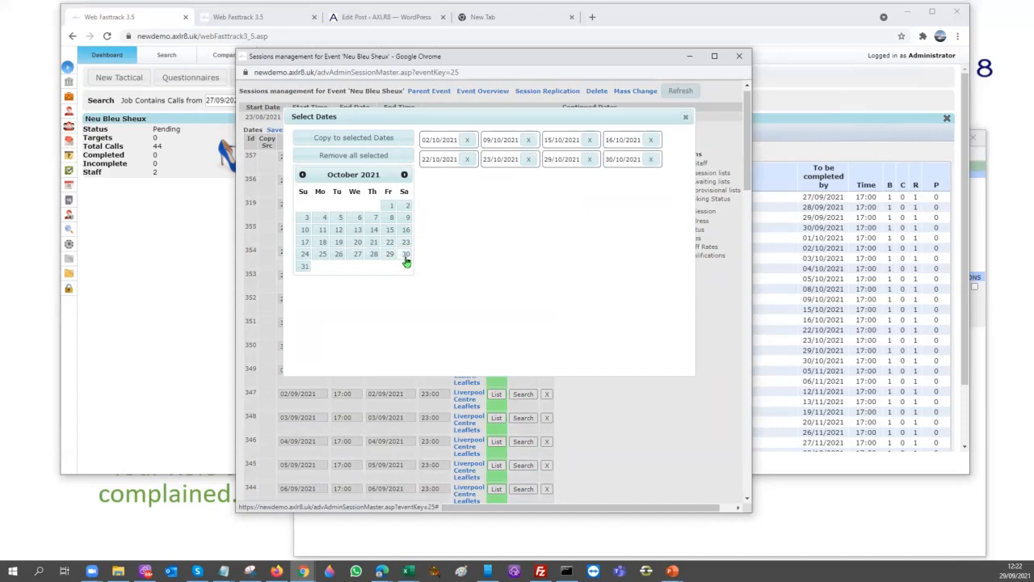
click(350, 139)
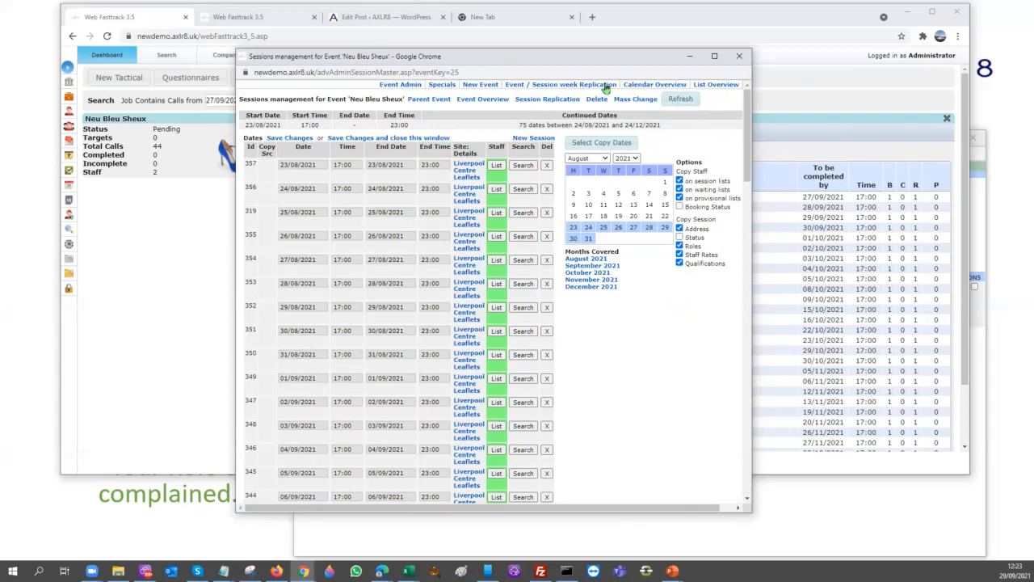
Step: Open the event's Session Replication page, accepting the configuration reminder, and search its list for "alf" to review the October Alfreton SOTG sessions
click(540, 101)
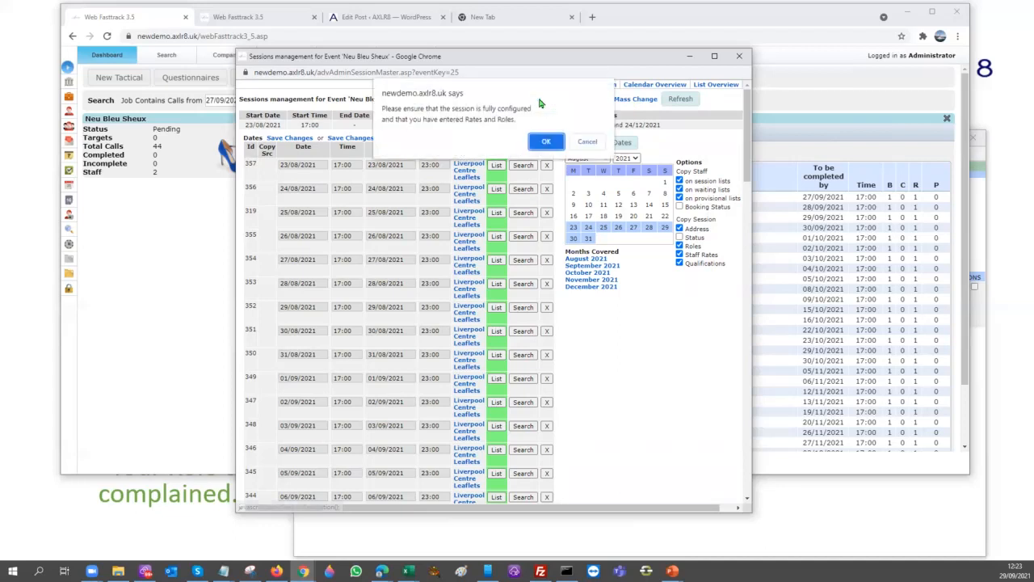
click(547, 143)
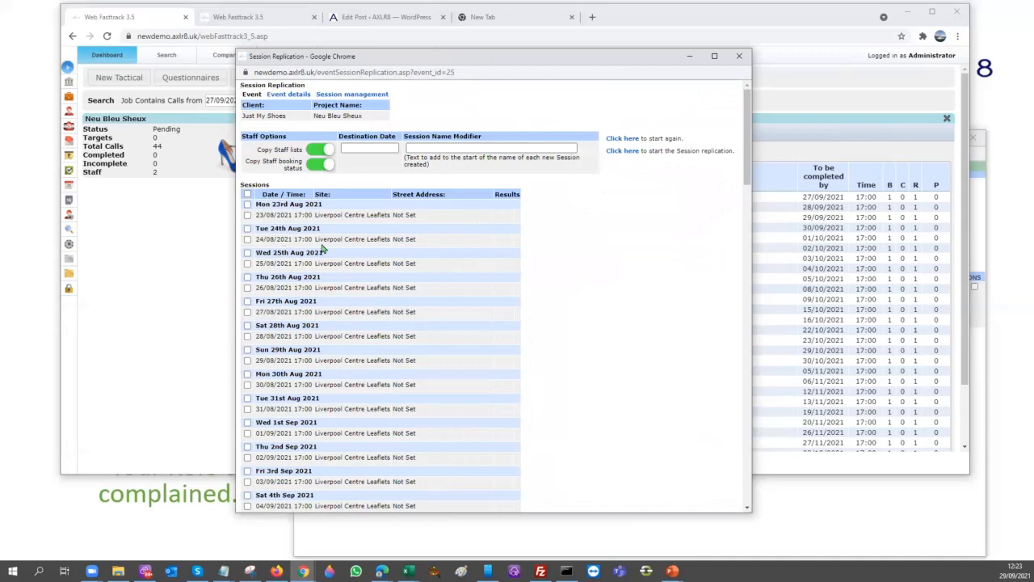
scroll(605, 289, down, 15)
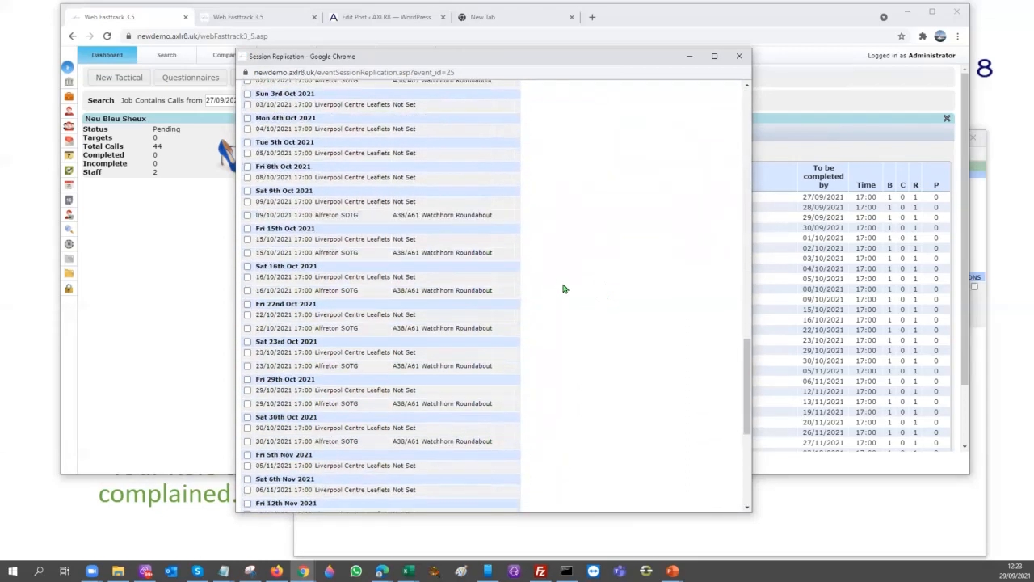
key(ctrl+f)
text(alf)
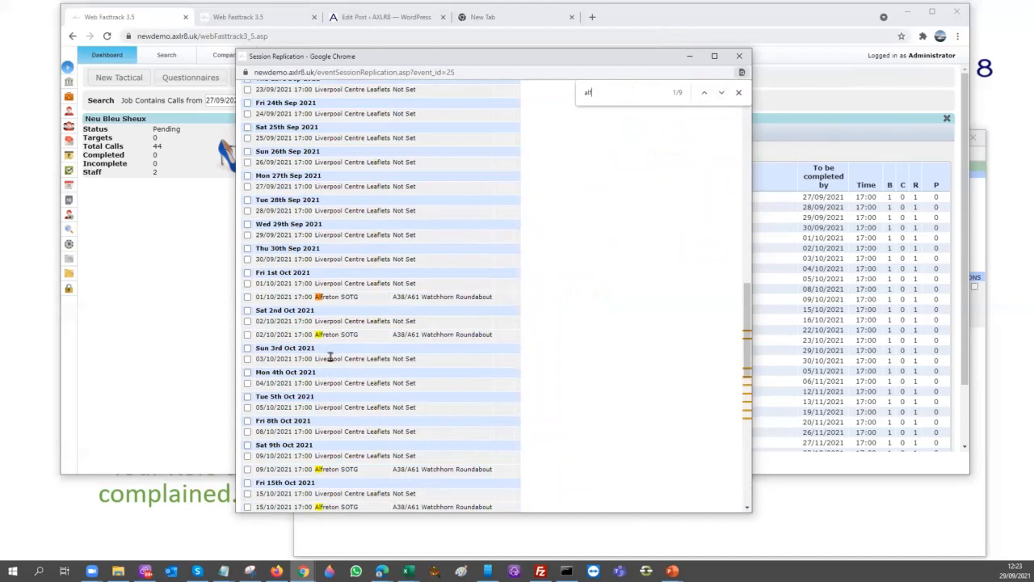
scroll(361, 299, up, 5)
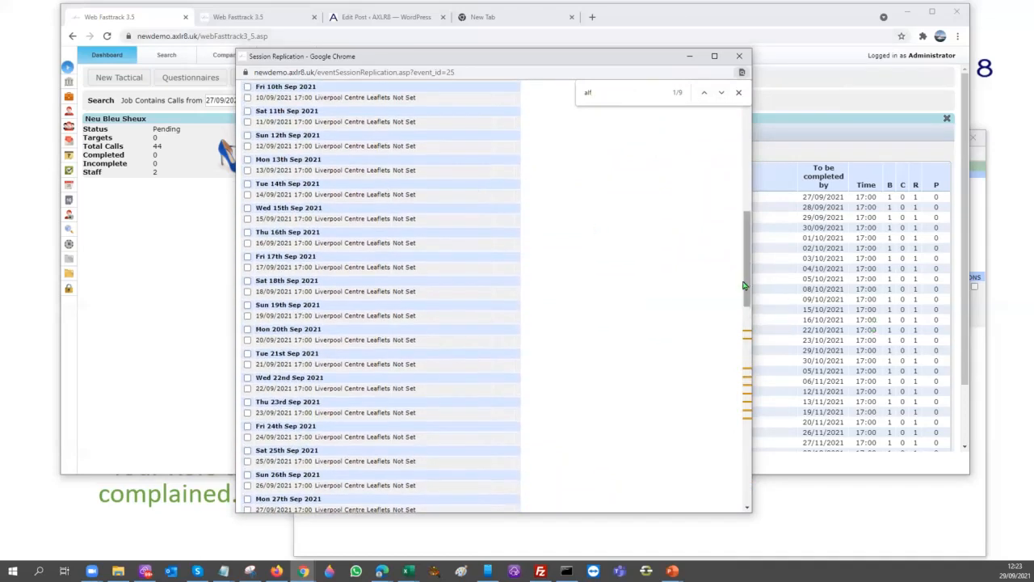
drag(749, 287, 749, 181)
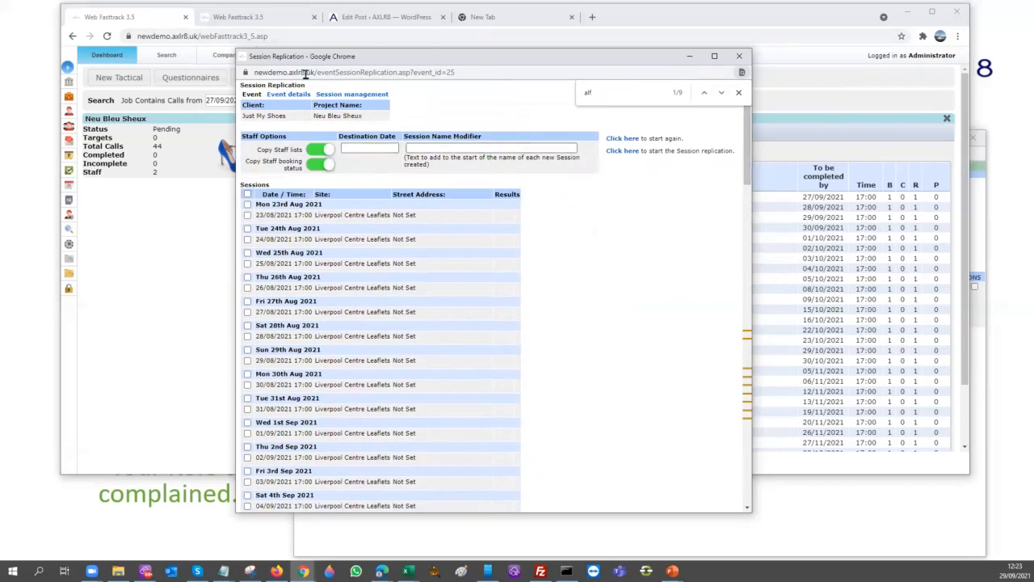
scroll(663, 275, down, 7)
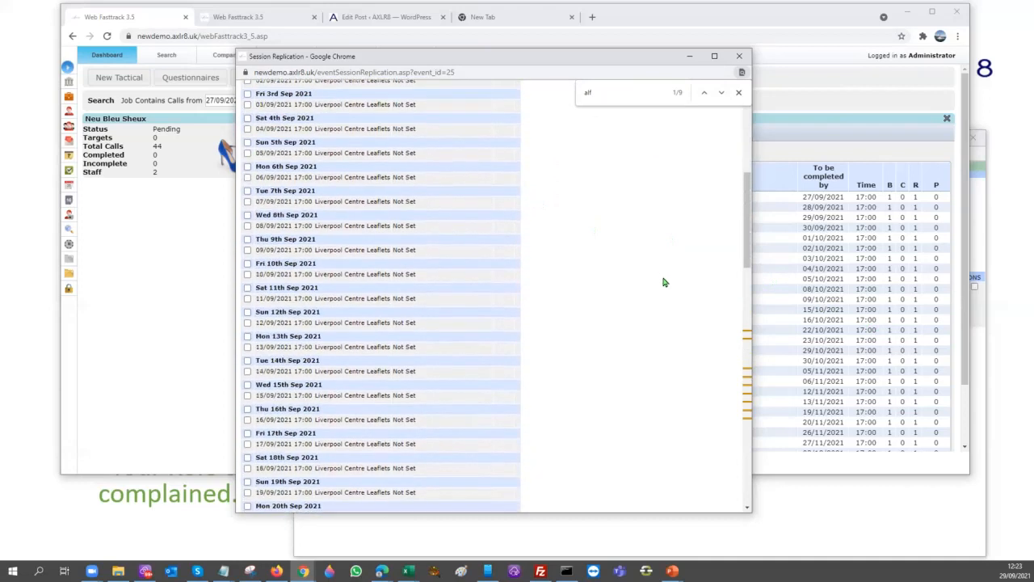
scroll(659, 288, down, 6)
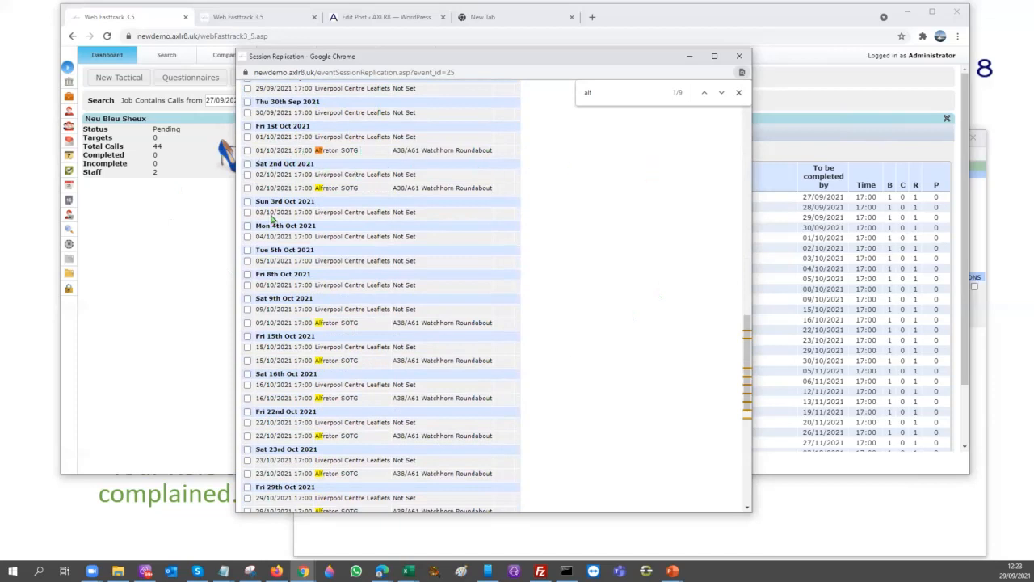
scroll(335, 348, down, 4)
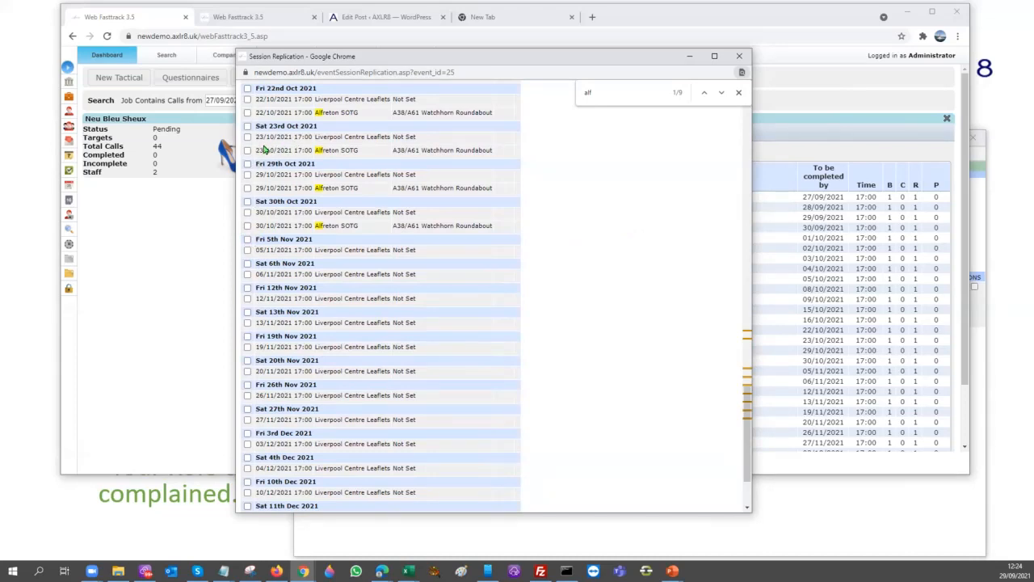
Step: Tick the Alfreton SOTG sessions on 30/10/2021 and 22/10/2021 for replication, clearing any trial ticks on 29/10/2021
click(247, 165)
click(248, 165)
click(248, 188)
click(248, 189)
click(248, 226)
click(247, 113)
Step: Set the destination date of the session replication to 05/10/2021
drag(747, 459, 694, 169)
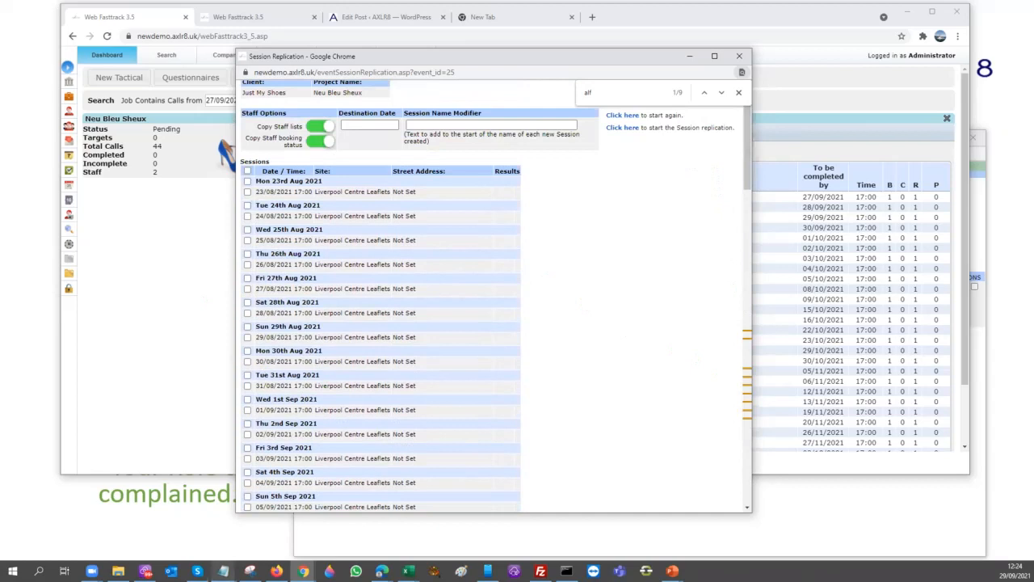
click(358, 124)
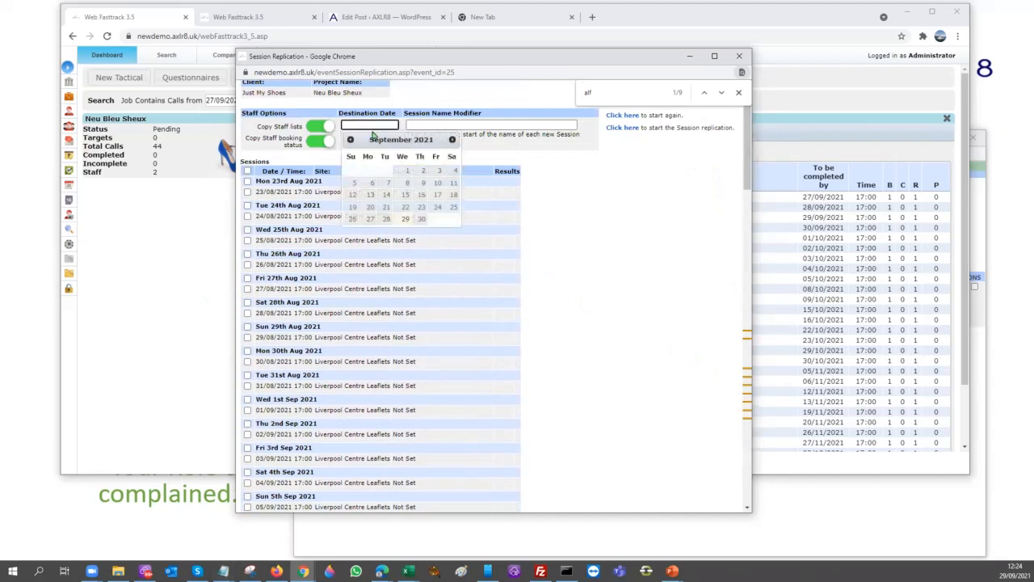
click(453, 141)
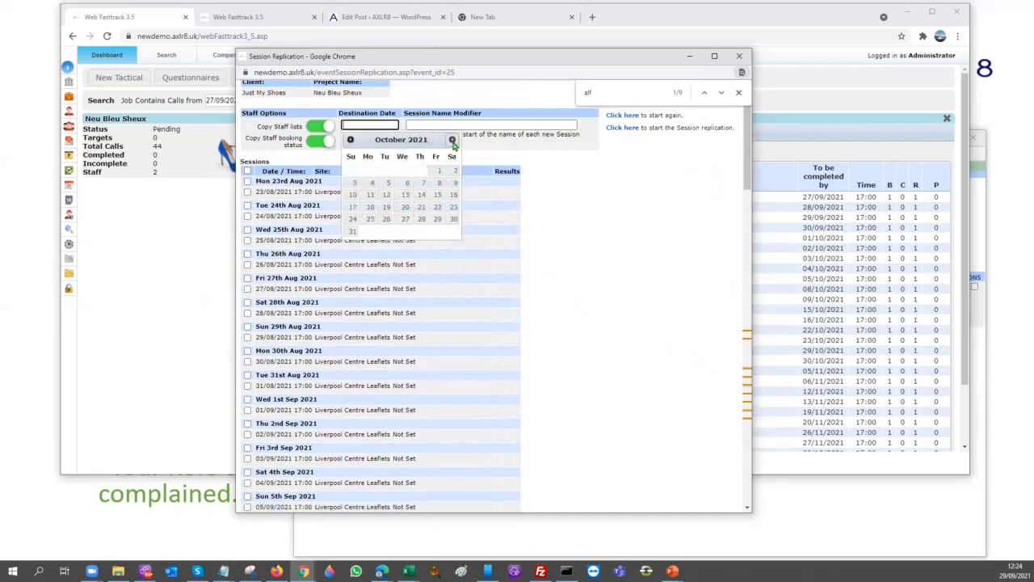
click(389, 185)
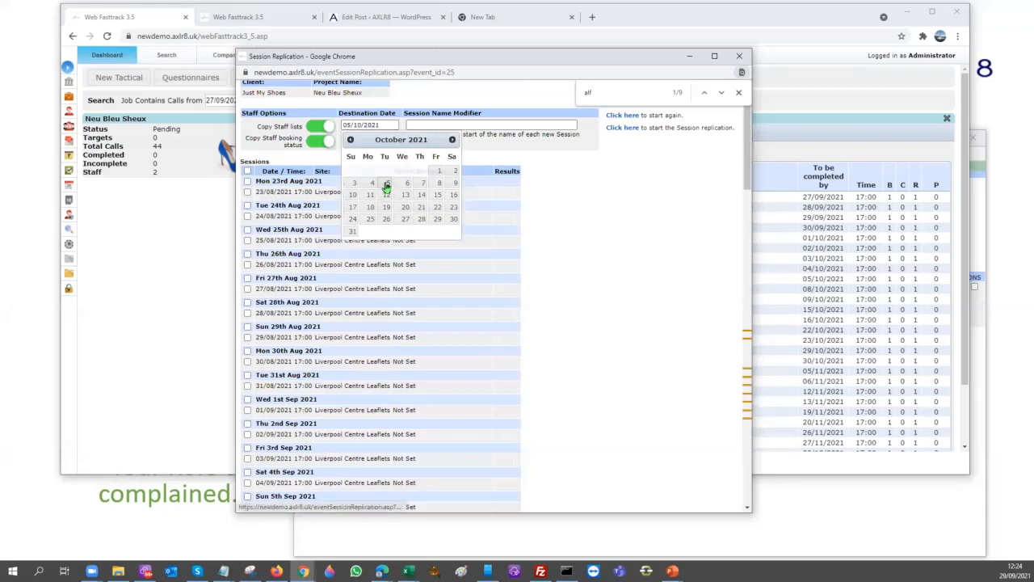
click(425, 127)
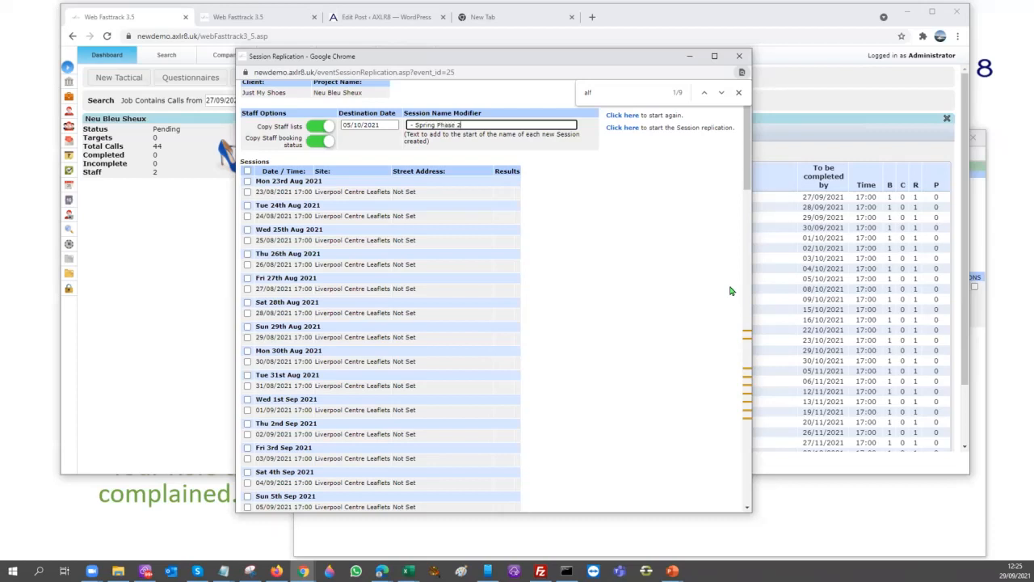
key(BackSpace)
key(BackSpace)
key(BackSpace)
key(BackSpace)
key(BackSpace)
key(BackSpace)
key(BackSpace)
key(BackSpace)
key(BackSpace)
Step: Start the replication of the ticked Alfreton SOTG sessions
click(623, 128)
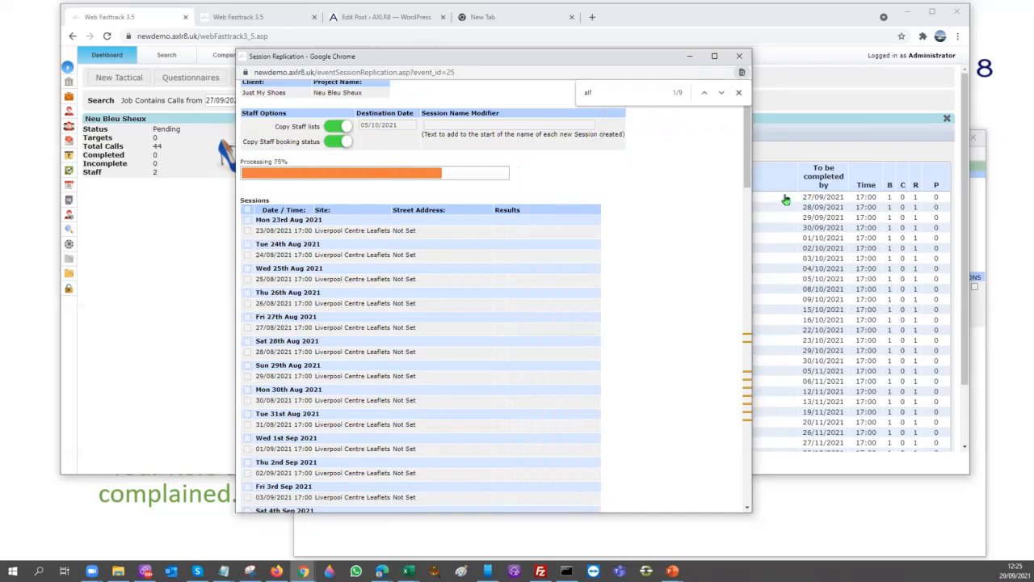
Step: Return to the dashboard and filter the Neu Bleu Sheux calls by the postcode text "de"
click(788, 149)
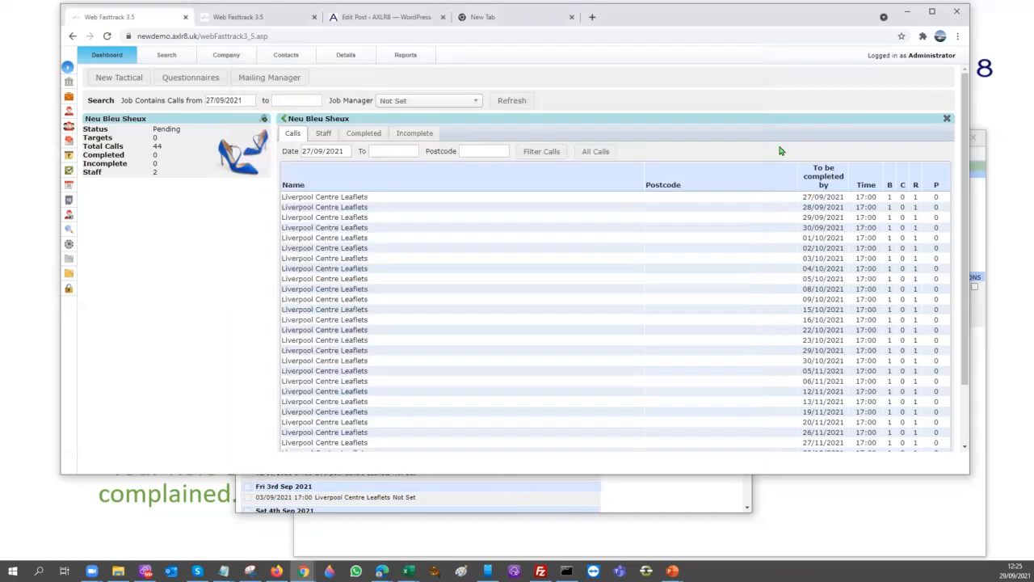
click(454, 150)
text(de)
click(541, 152)
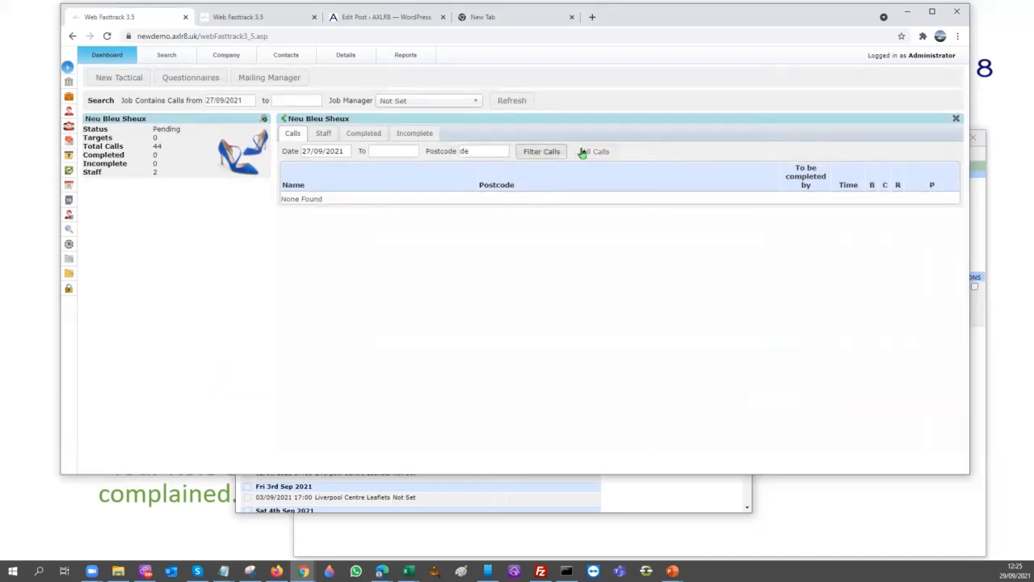
double_click(479, 152)
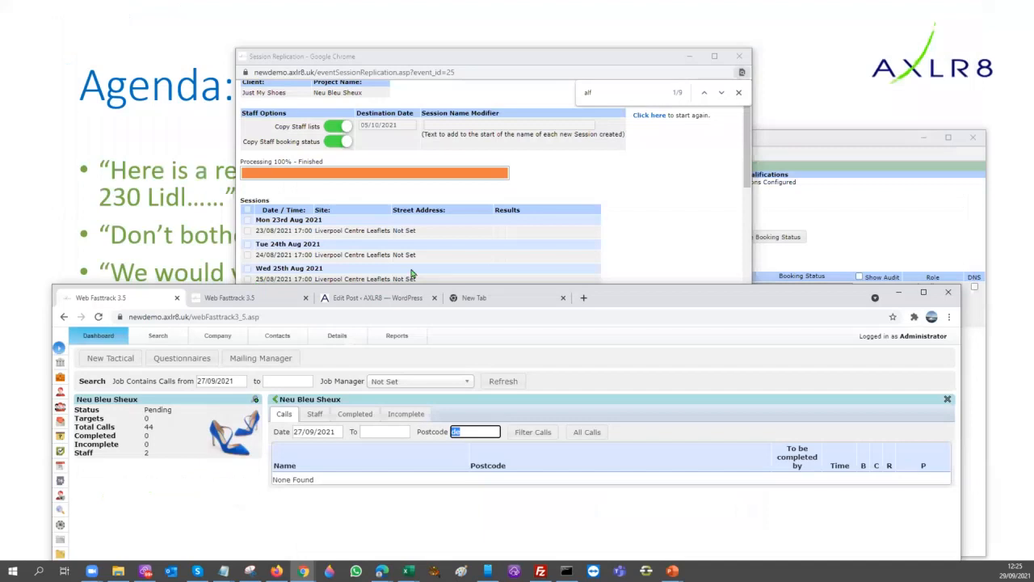
scroll(407, 194, down, 5)
scroll(408, 195, up, 6)
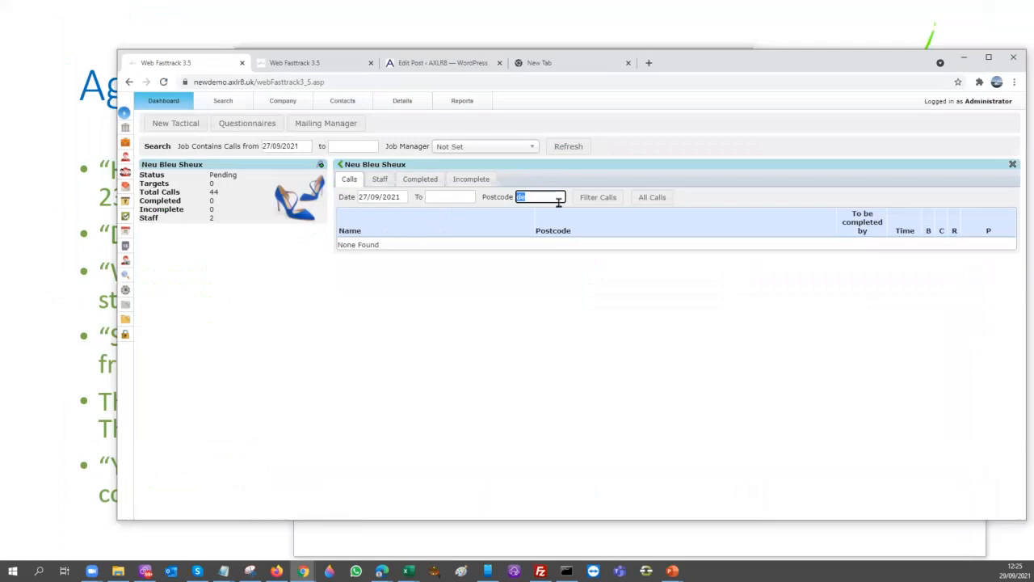
text(d)
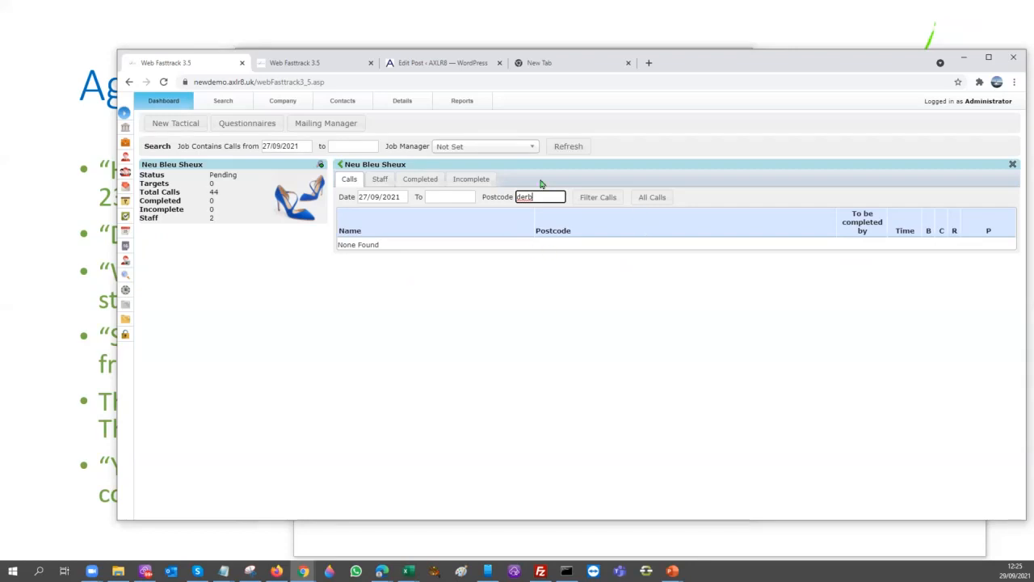
drag(540, 197, 452, 195)
text(al)
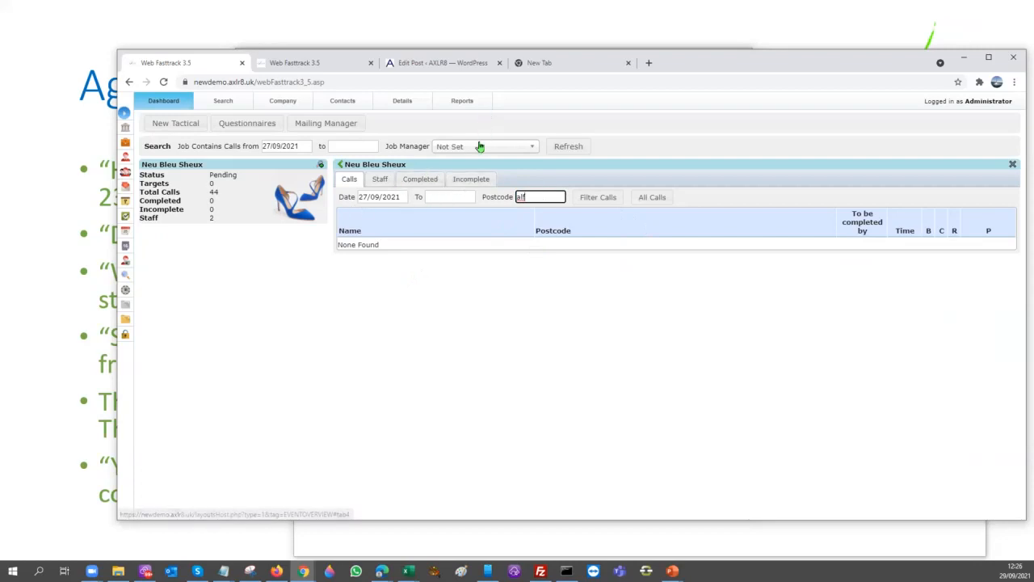
Step: From the Neu Bleu Sheux event's sessions, open the 02/10/2021 Alfreton SOTG session and copy its postcode
click(360, 165)
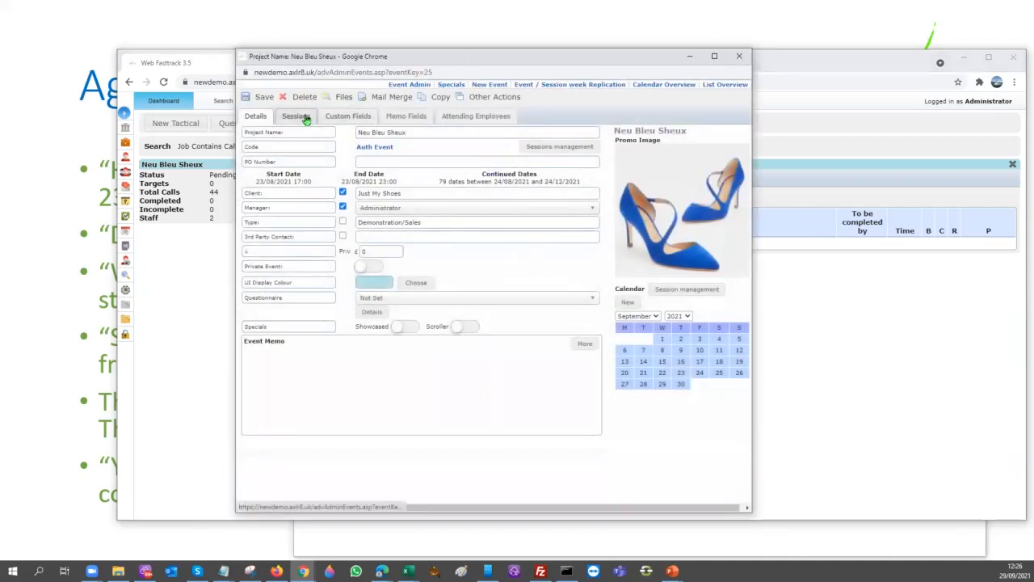
click(306, 118)
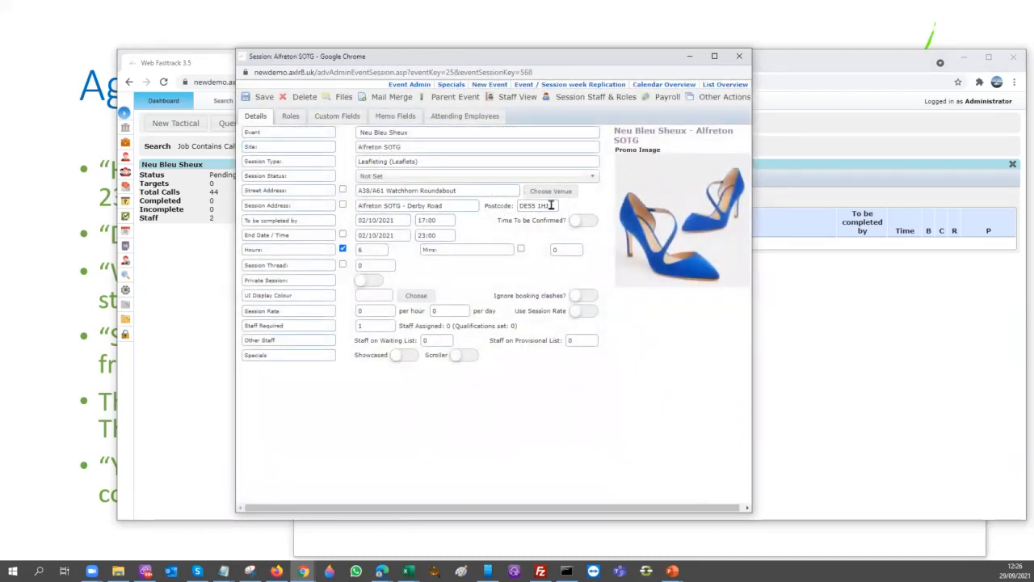
click(549, 207)
drag(549, 207, 514, 208)
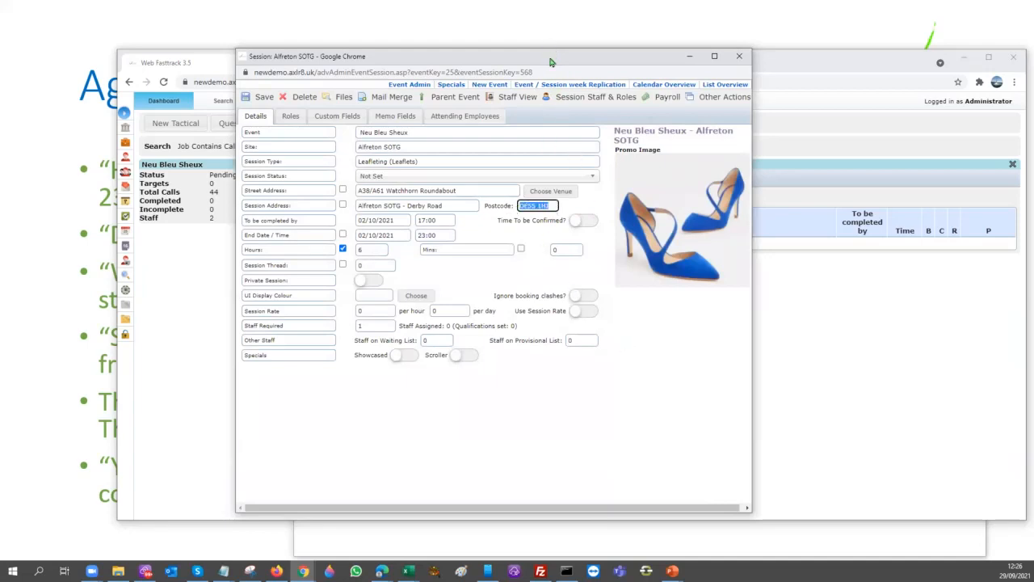
drag(547, 57, 574, 312)
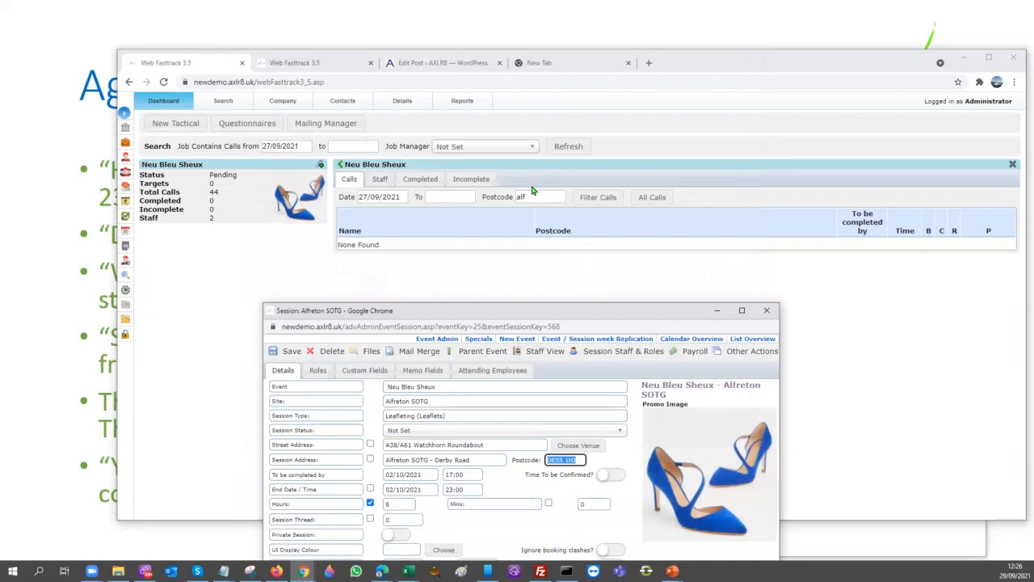
Step: Filter the dashboard's Neu Bleu Sheux calls by the copied session postcode, first with the start date and again with it cleared
drag(533, 194, 505, 202)
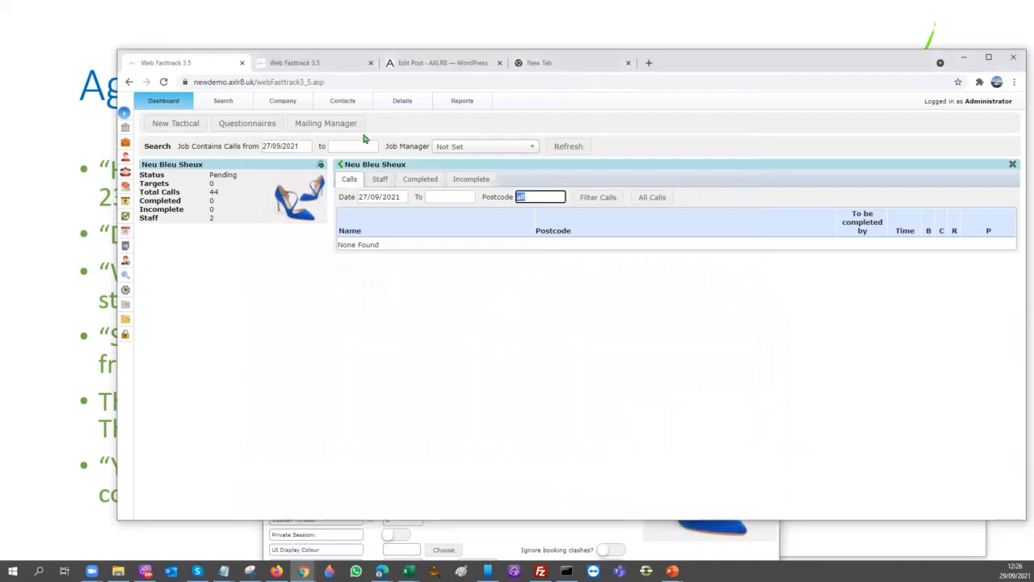
text(DE55 1HJ)
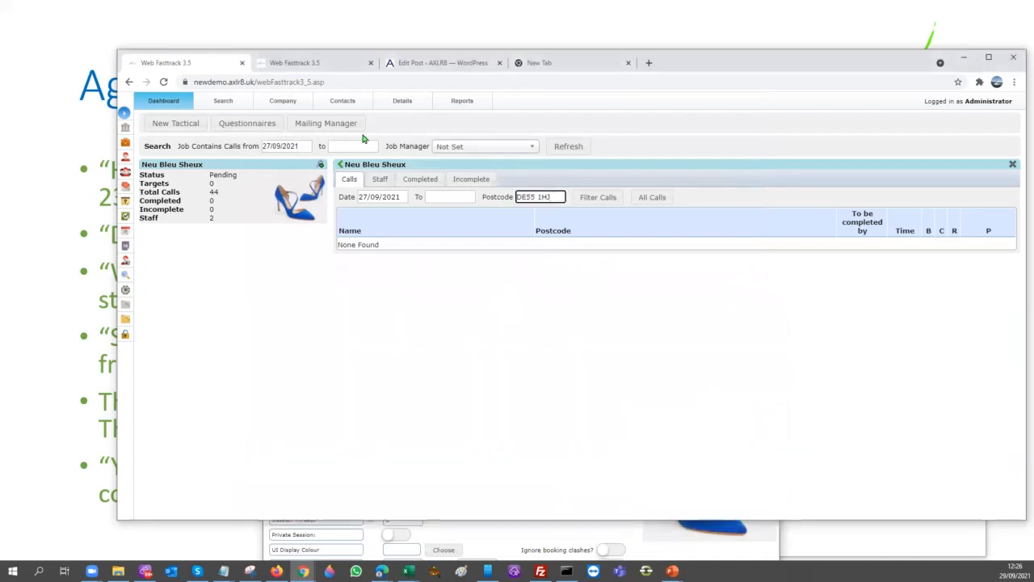
click(587, 201)
triple_click(403, 197)
key(BackSpace)
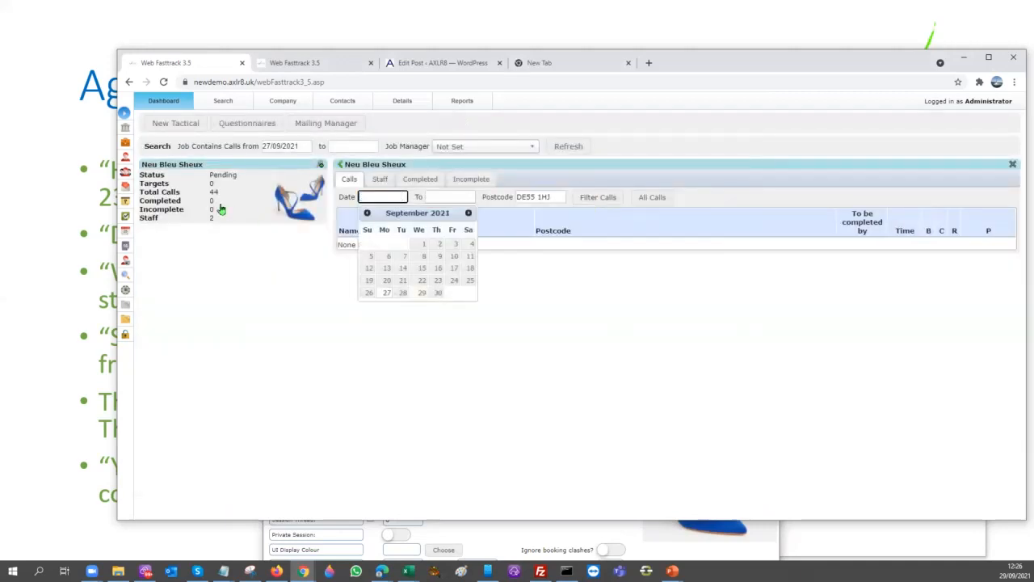
click(602, 202)
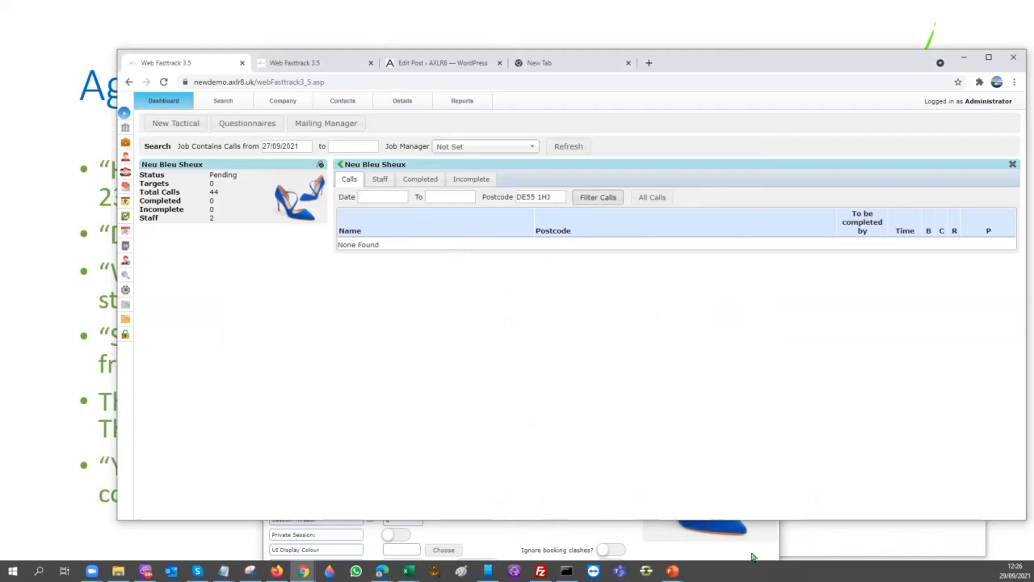
click(681, 550)
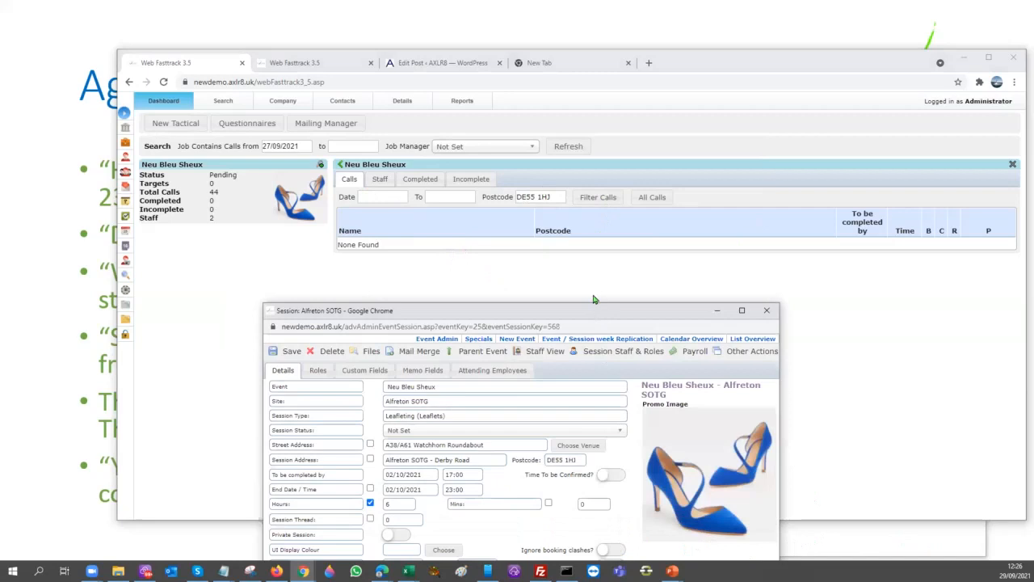
drag(594, 311, 572, 75)
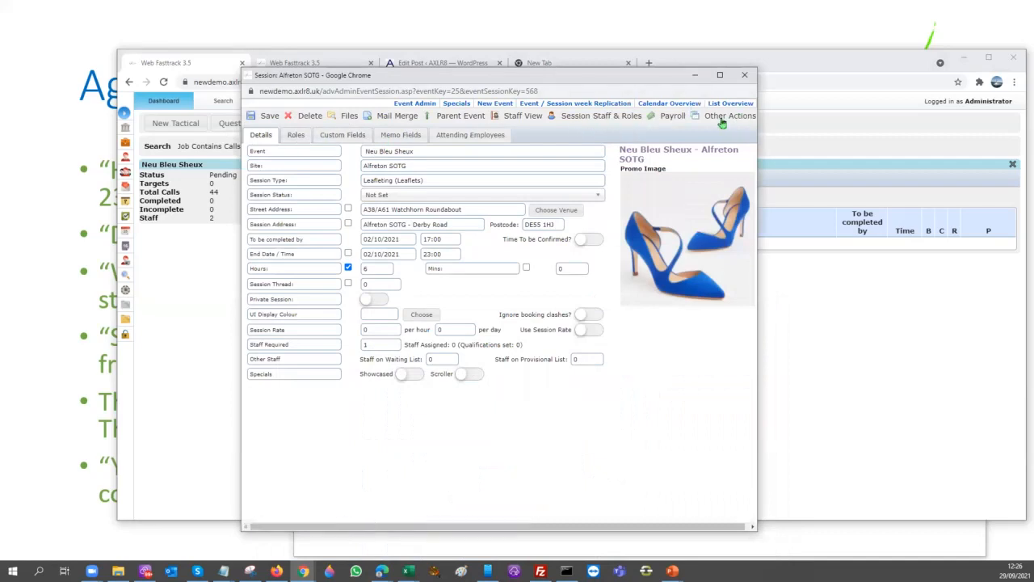
Step: Open Staff Details, search for employees by the name "test", and open the second employee listed
click(126, 261)
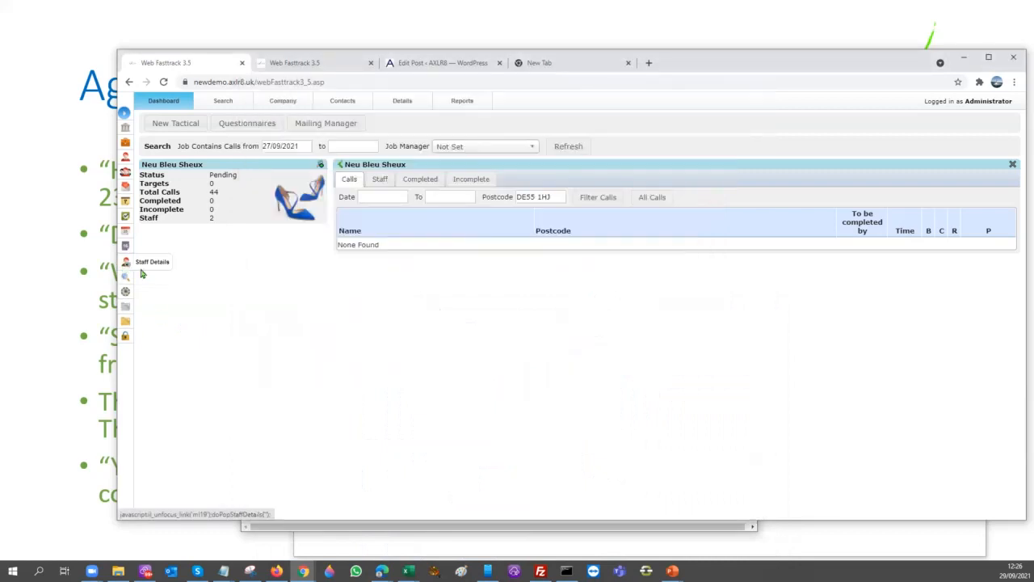
drag(433, 177, 548, 77)
click(262, 170)
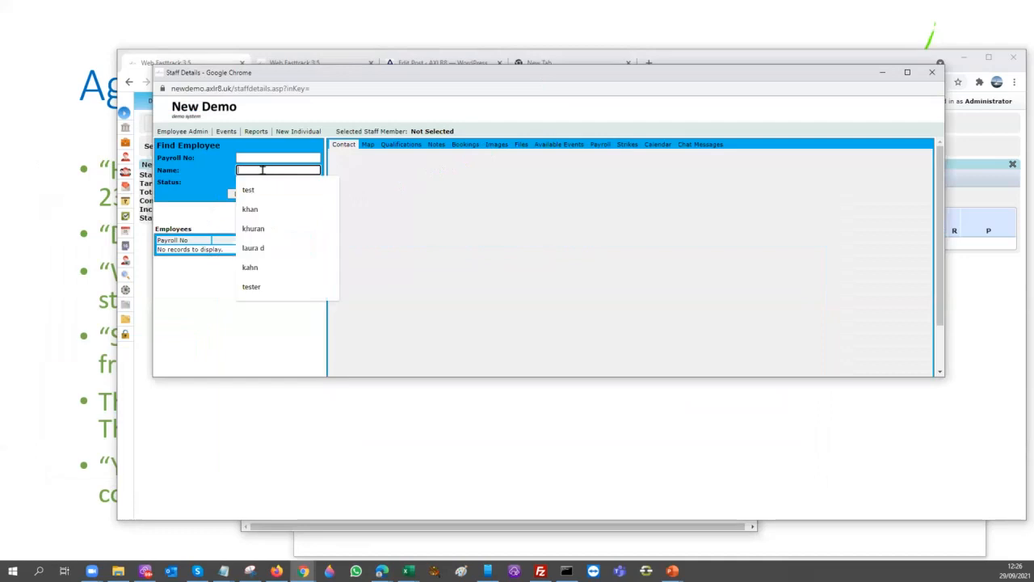
text(test)
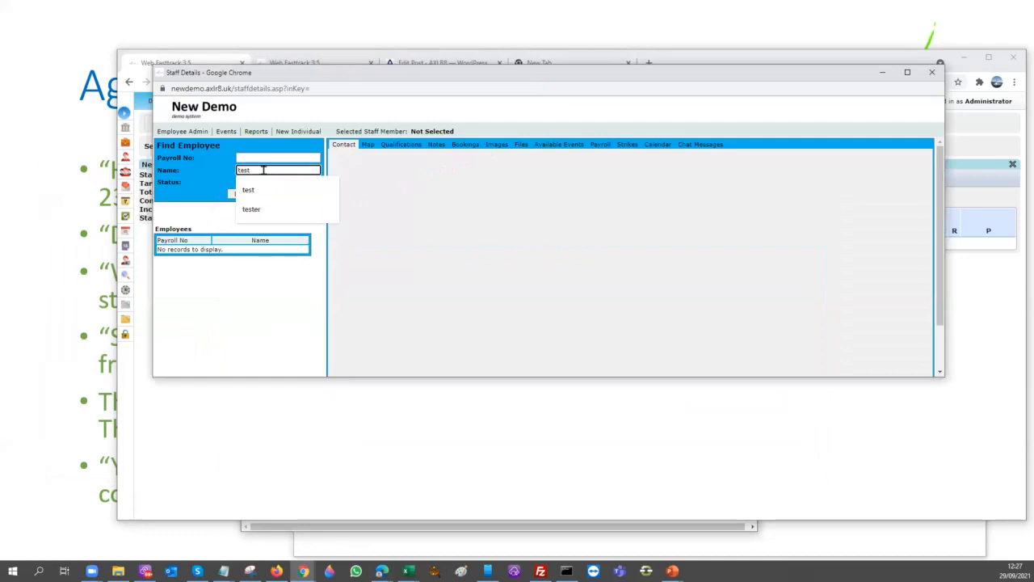
key(Return)
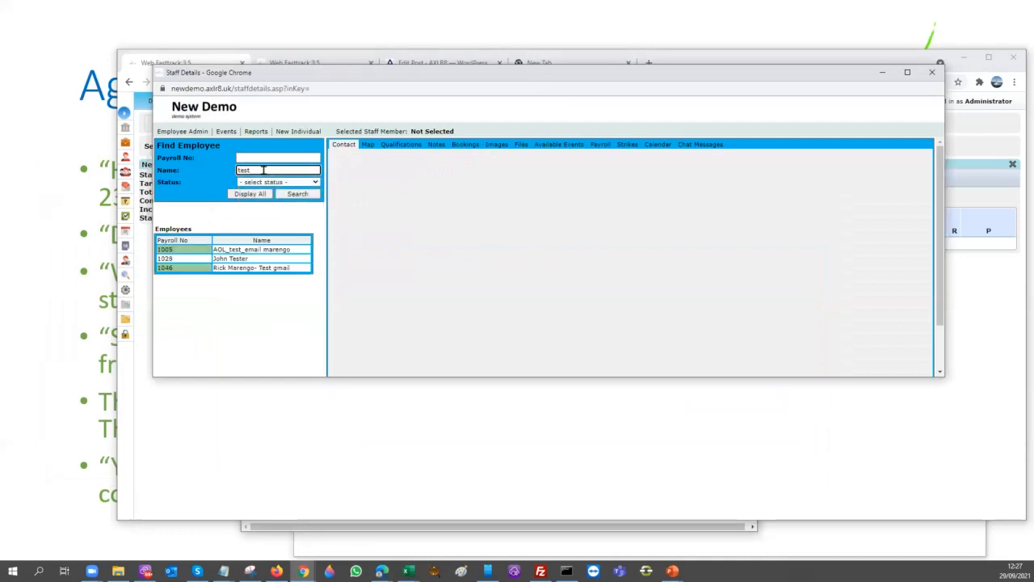
double_click(239, 258)
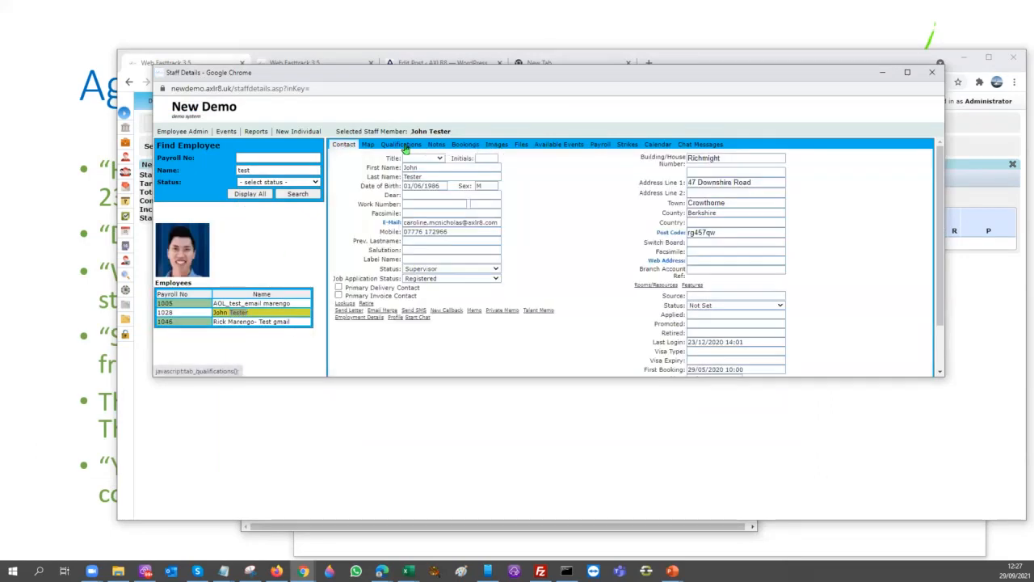
Step: Show the selected employee's available events and filter them to sessions containing "alfr"
click(575, 145)
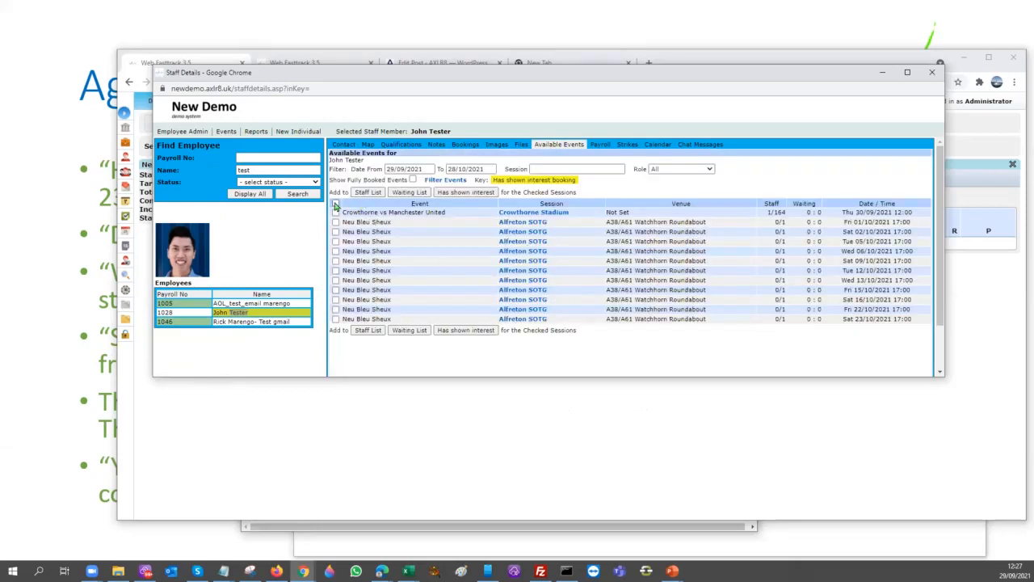
click(336, 204)
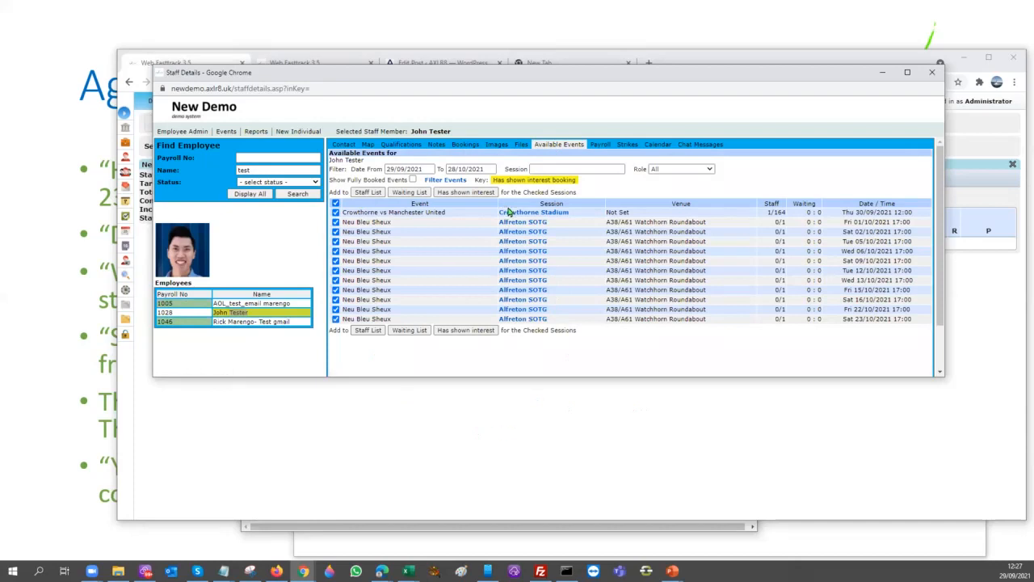
click(709, 170)
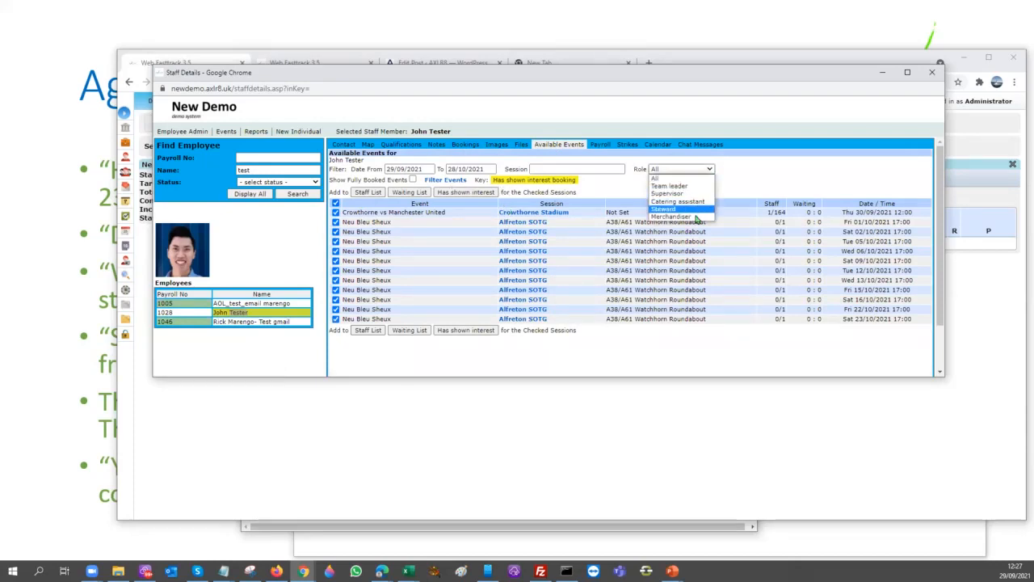
click(582, 169)
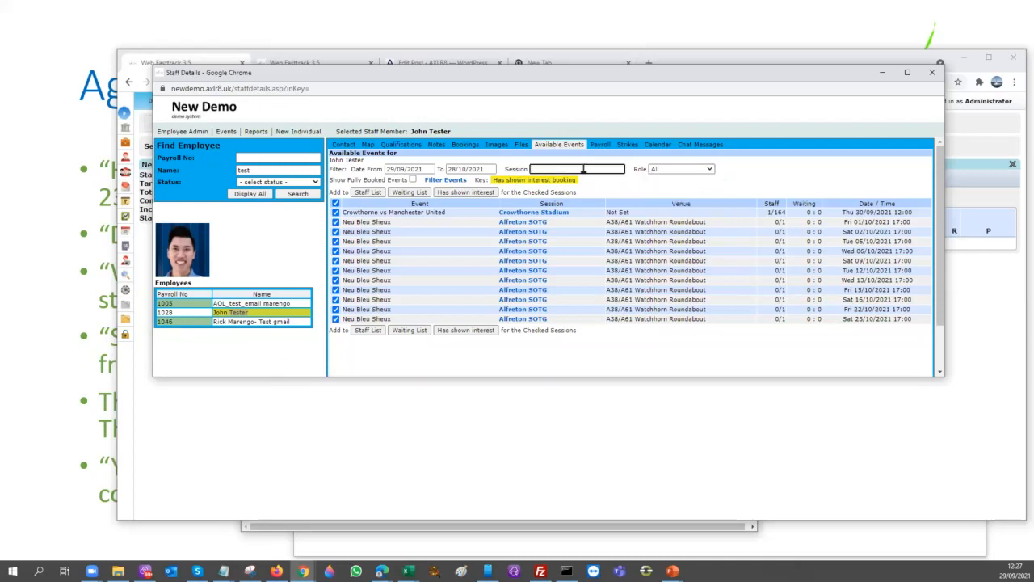
text(alfr)
click(452, 181)
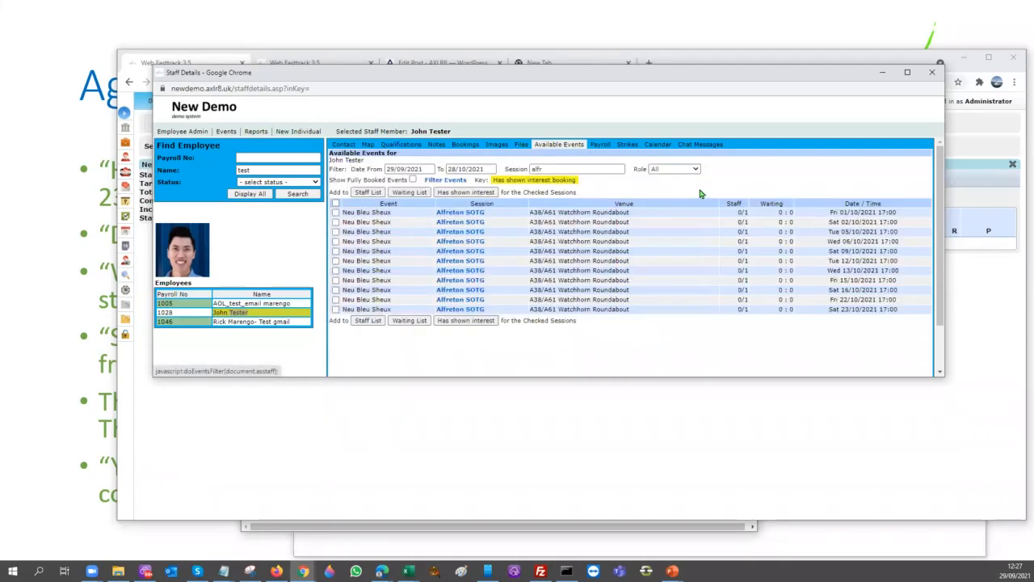
Step: Narrow the employee's available Alfreton sessions to the Merchandiser role
click(695, 173)
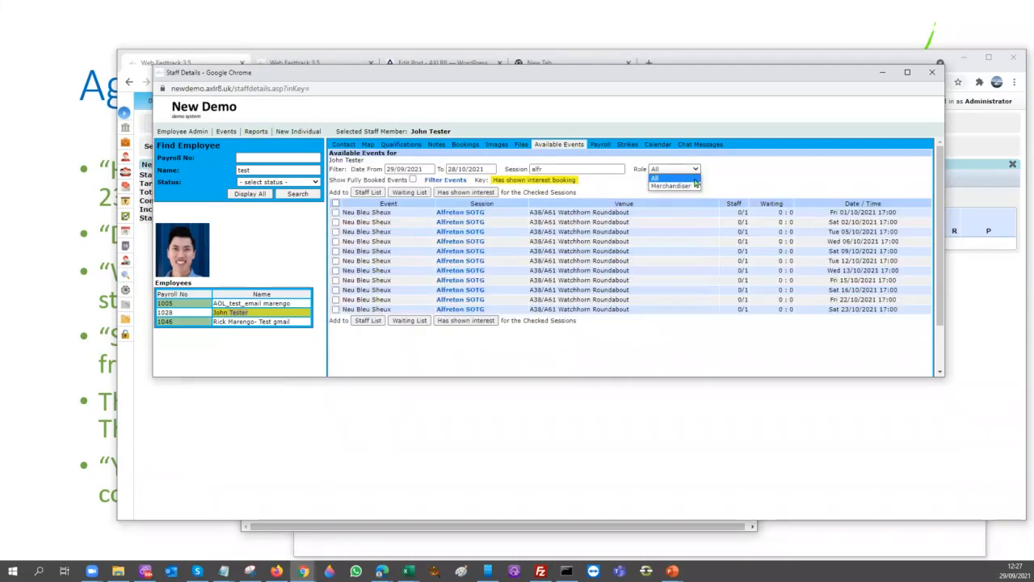
click(677, 186)
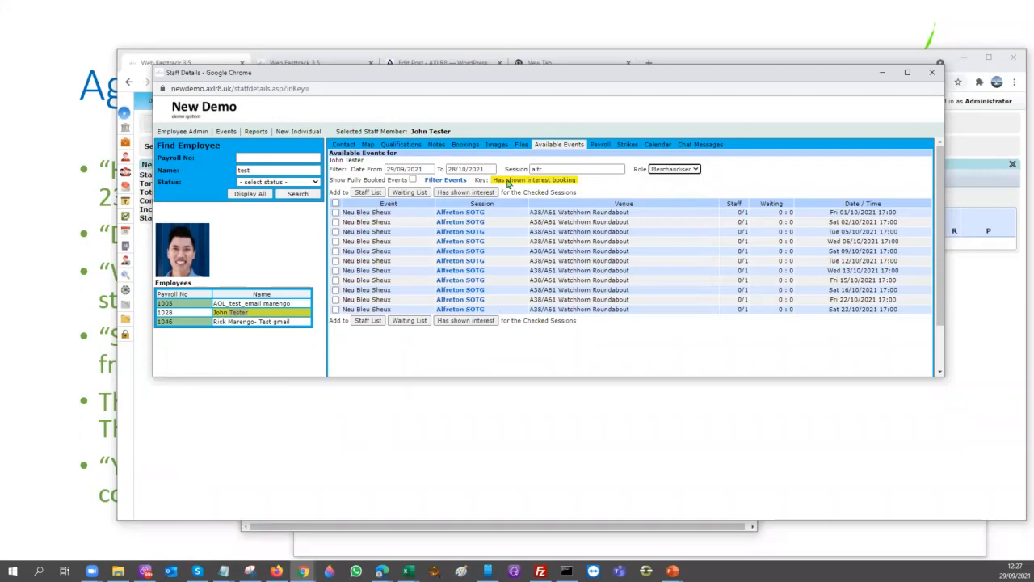
click(445, 179)
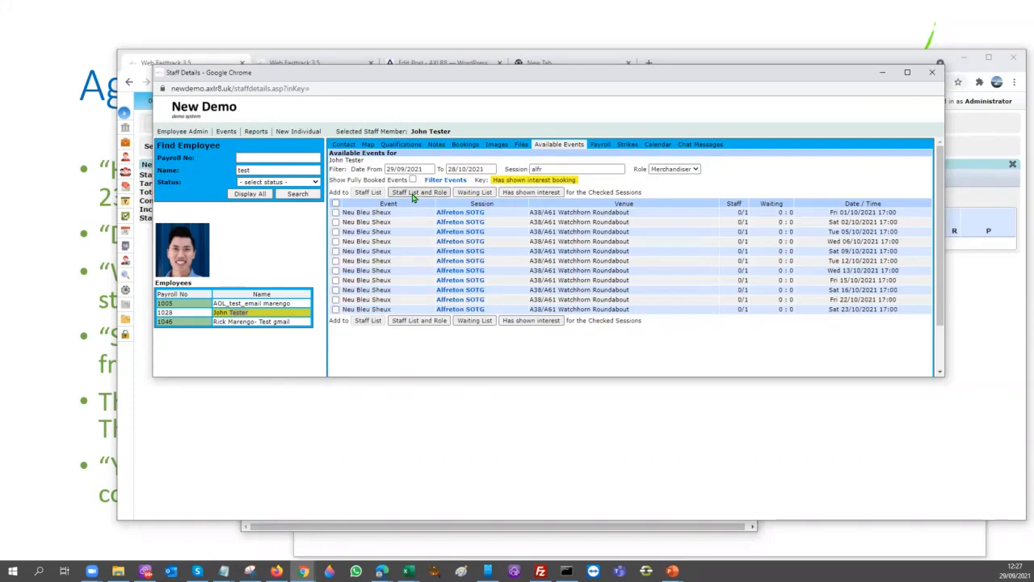
Step: Add the employee to the staff list and role of all listed Alfreton SOTG sessions, and show the employee's bookings
click(336, 203)
click(417, 196)
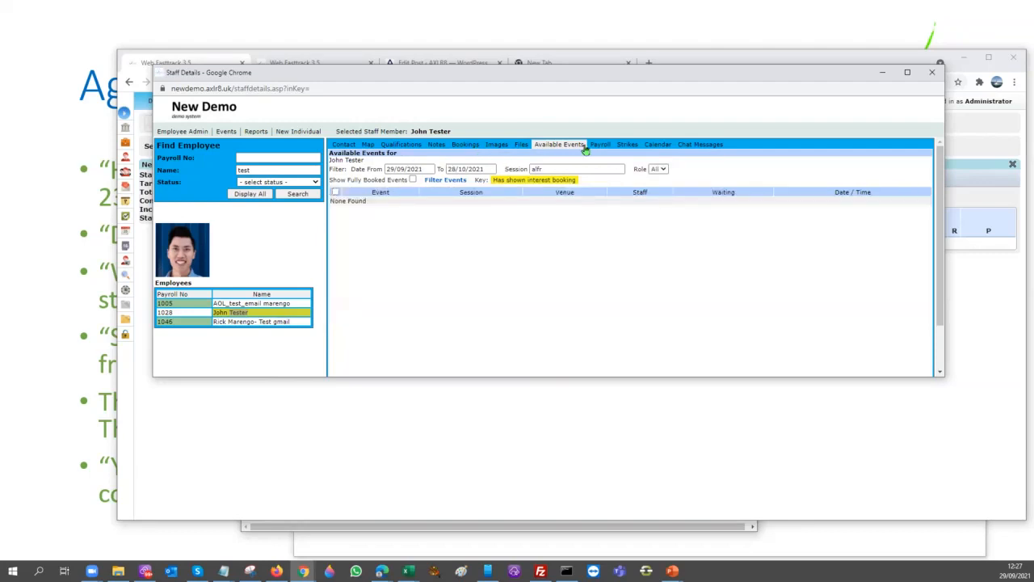
click(464, 145)
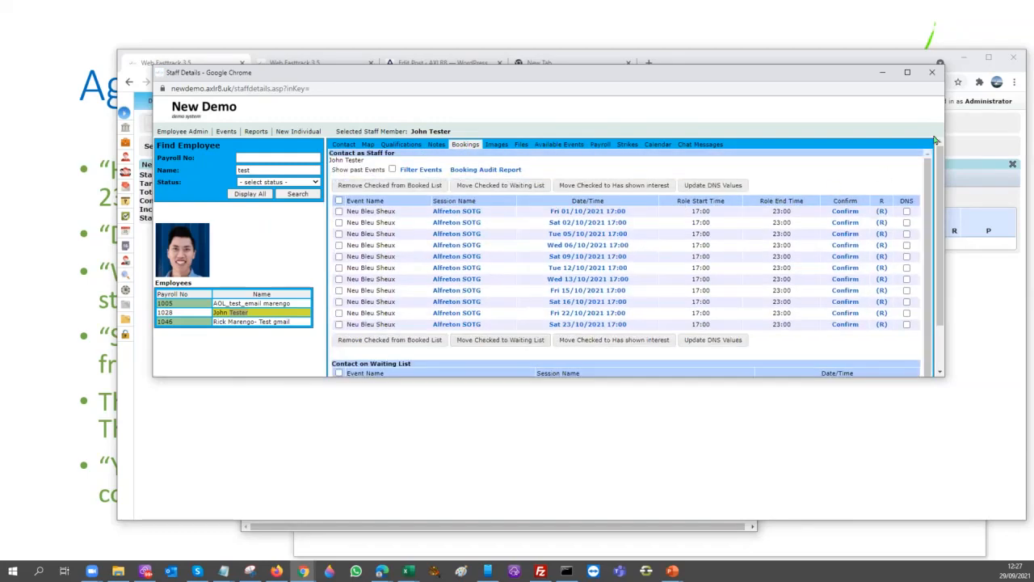
Step: Return to the dashboard, clear the postcode filter on the Neu Bleu Sheux calls, and examine the full call list
click(556, 437)
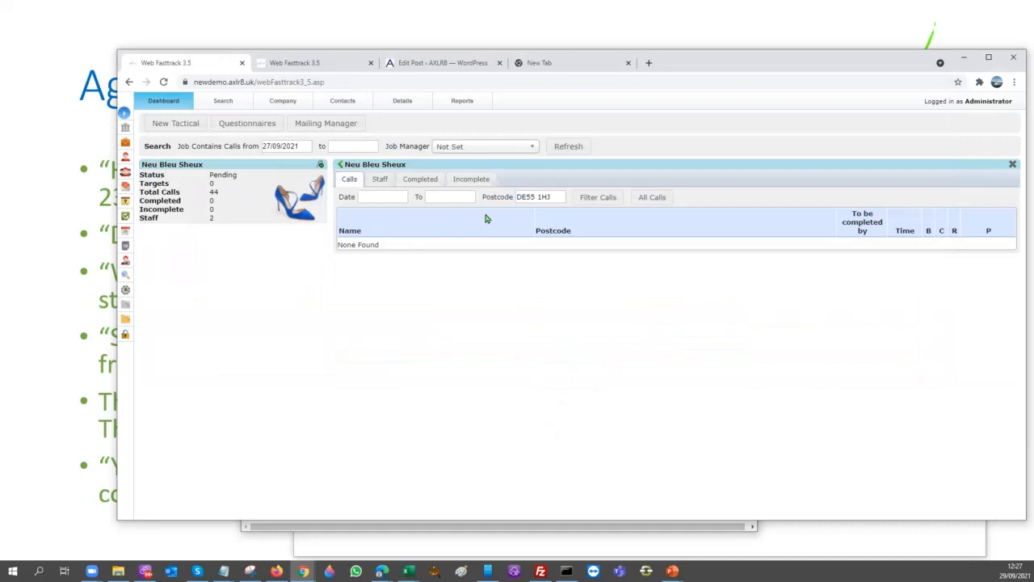
drag(546, 196, 481, 208)
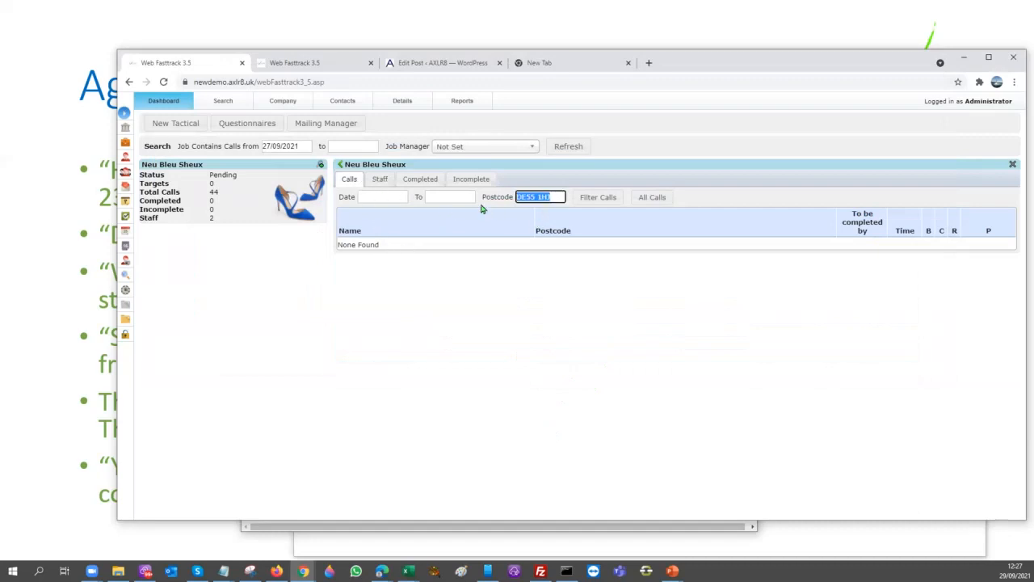
key(BackSpace)
click(597, 200)
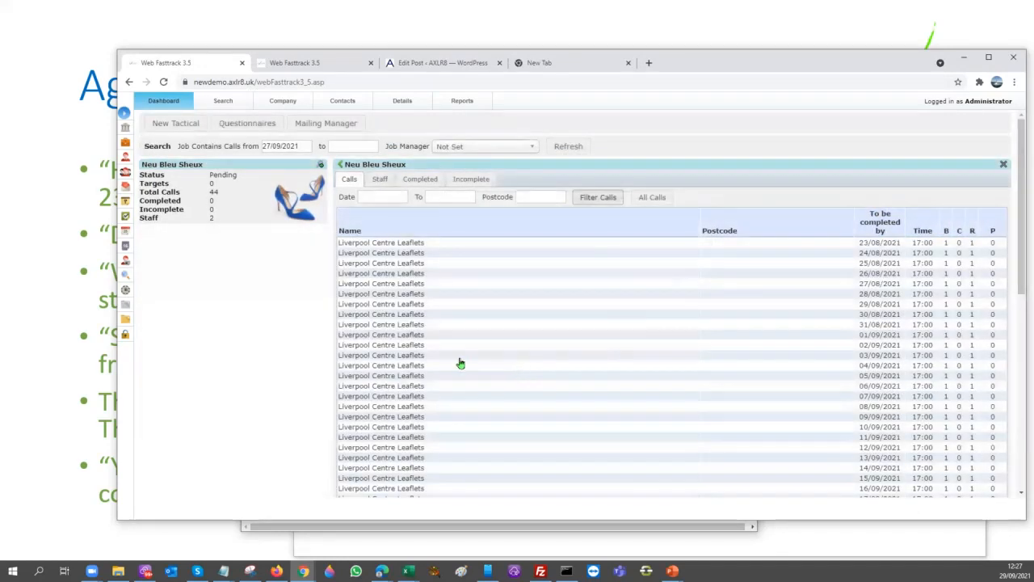
scroll(457, 372, down, 5)
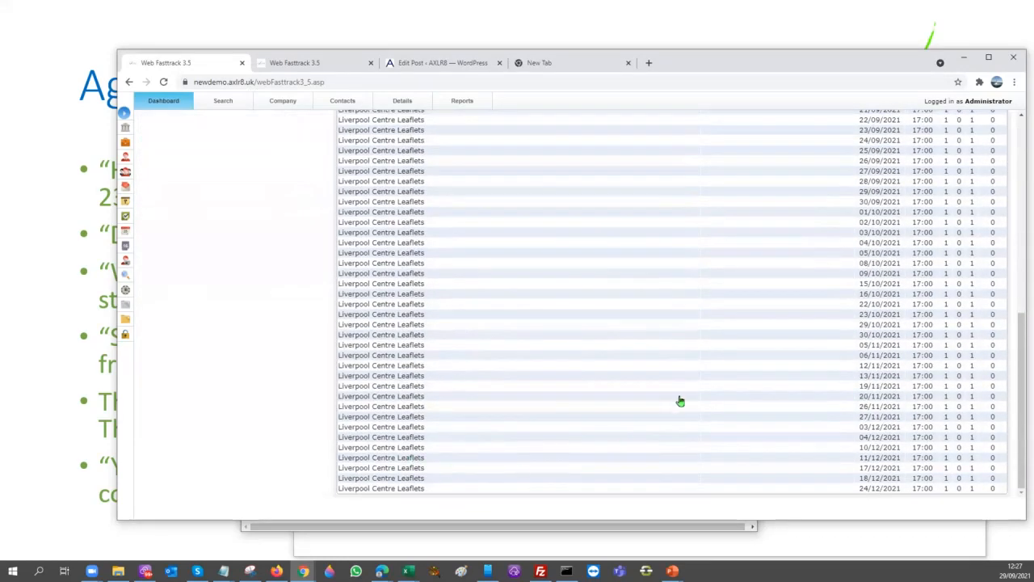
scroll(699, 251, up, 5)
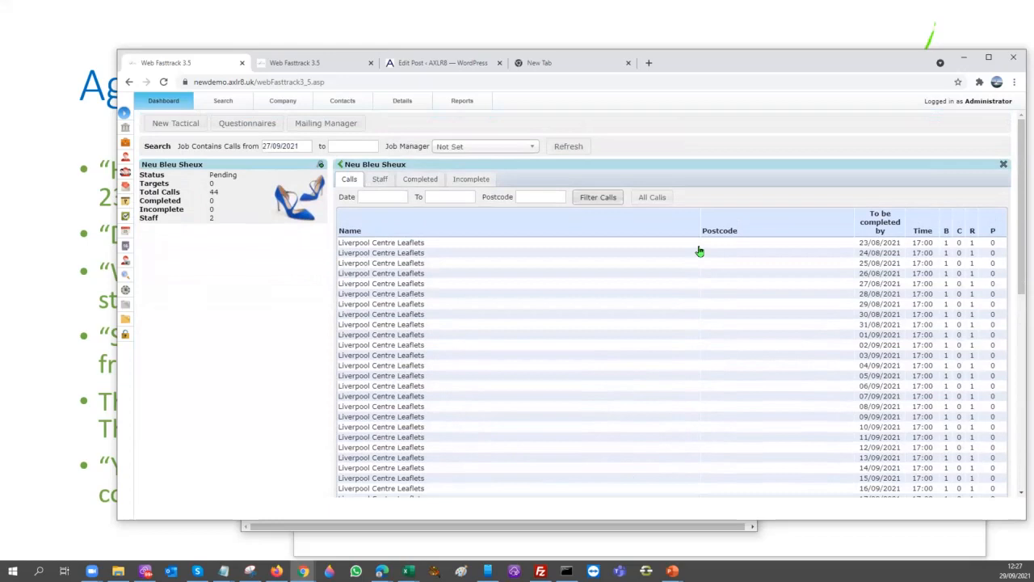
scroll(518, 299, down, 5)
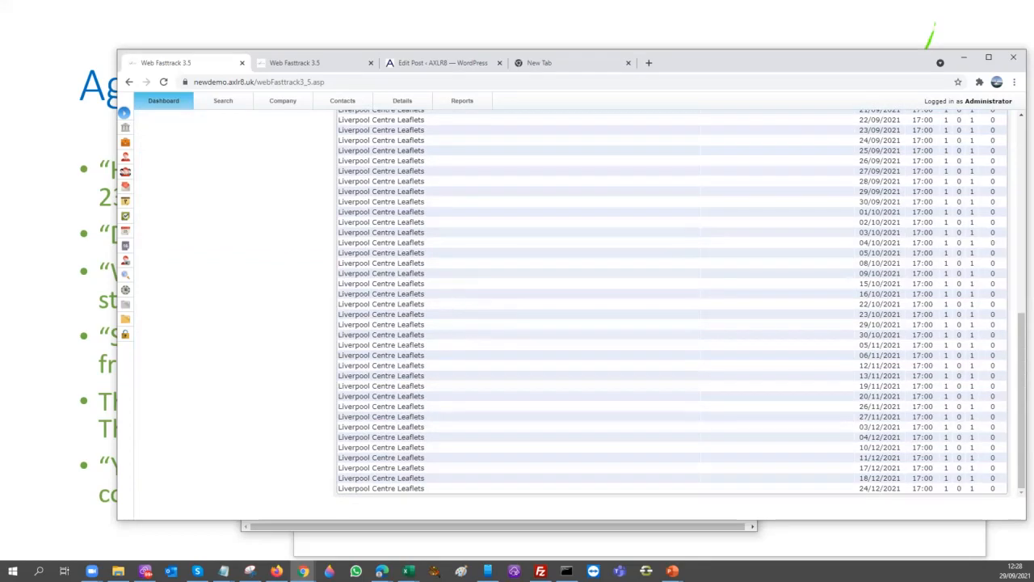
scroll(205, 205, up, 10)
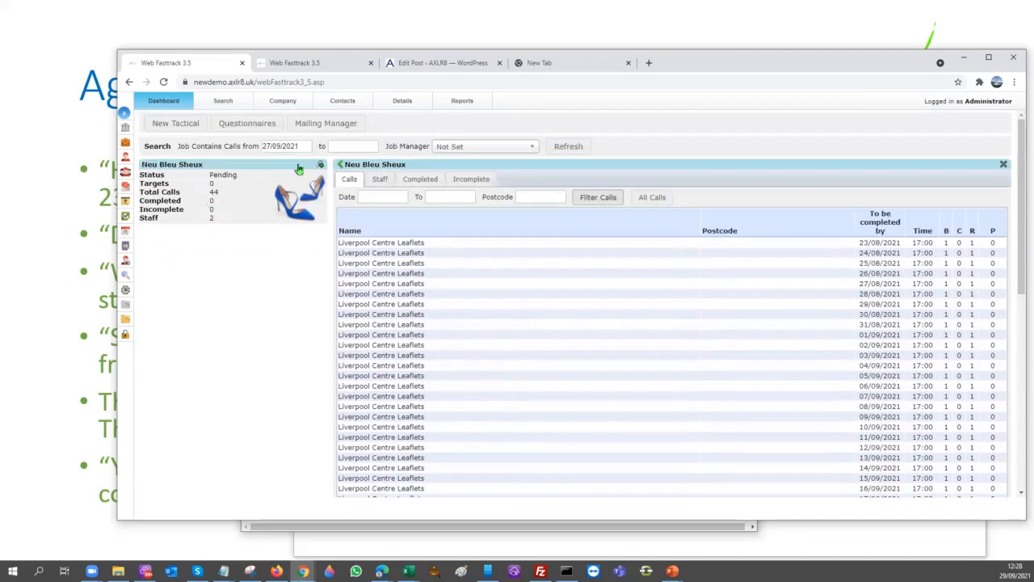
Step: Refresh the dashboard jobs with the job manager kept as Not Set
click(489, 148)
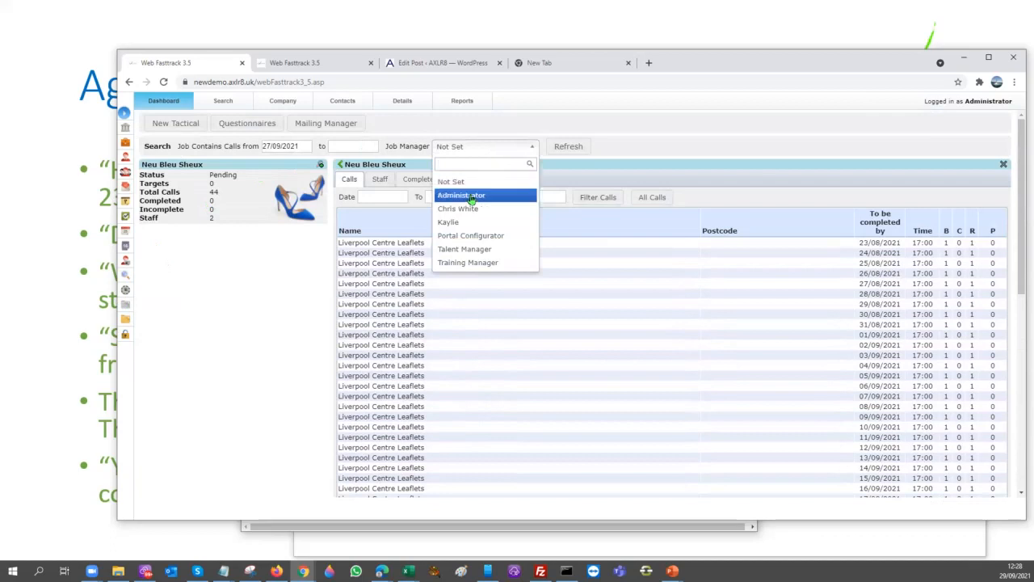
click(451, 181)
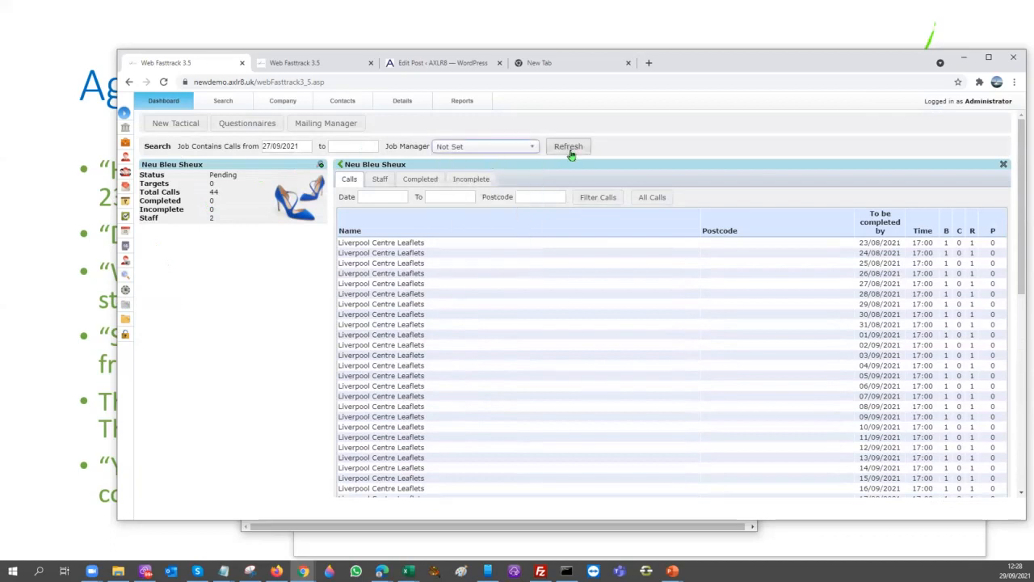
click(570, 153)
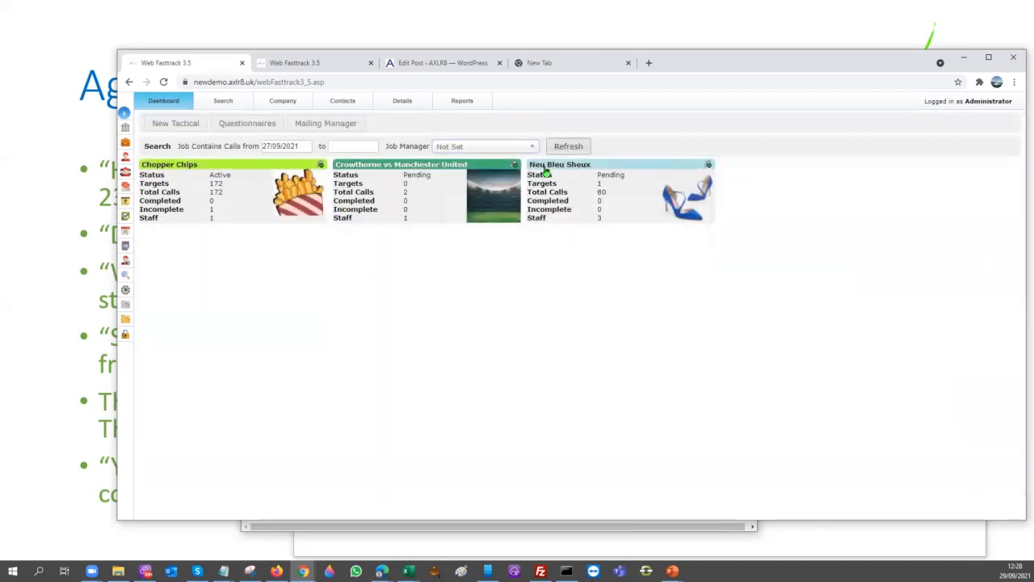
Step: Open the Neu Bleu Sheux job and filter its calls by the postcode "de"
click(545, 166)
scroll(477, 360, down, 5)
scroll(477, 362, down, 2)
scroll(512, 161, up, 10)
click(538, 200)
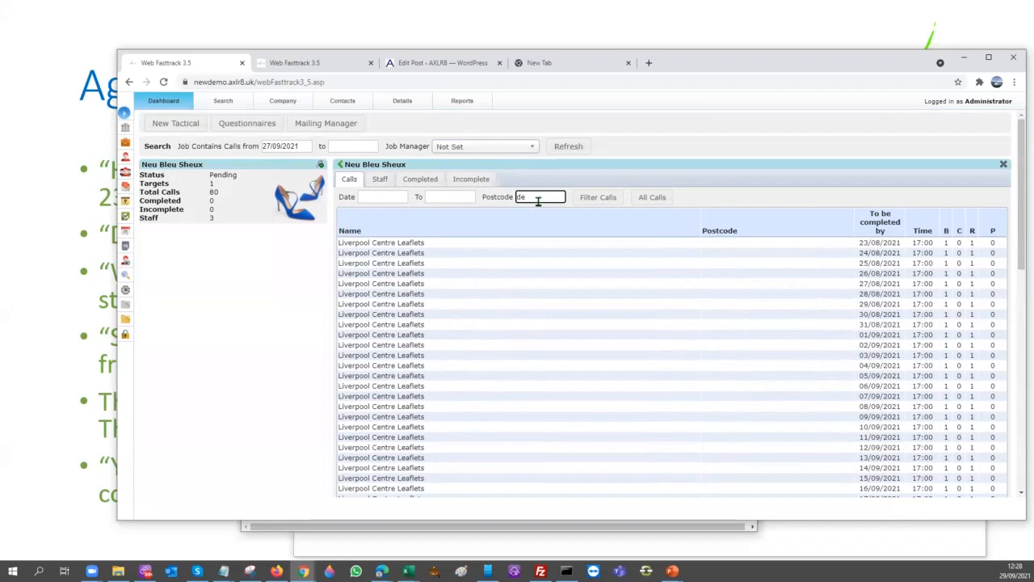
click(598, 197)
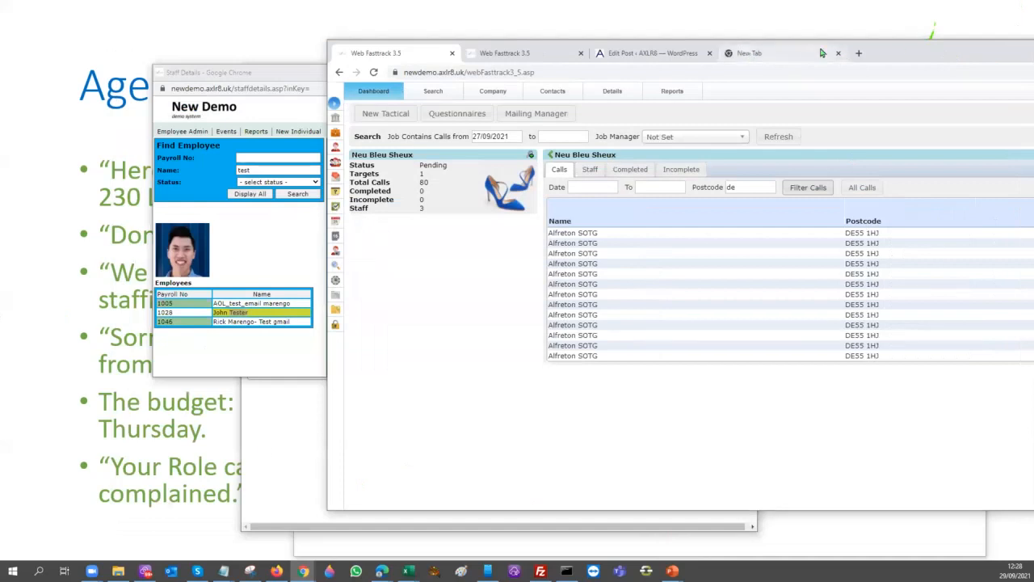
drag(888, 58, 637, 61)
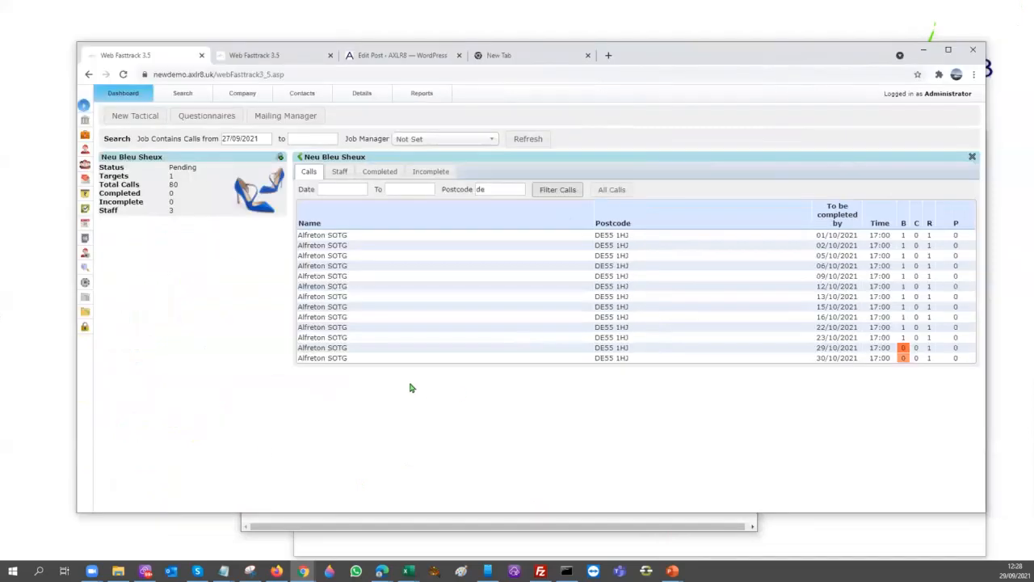
Step: View the staff list and session details of the 06/10/2021 Alfreton SOTG call, and close the staff list
click(310, 266)
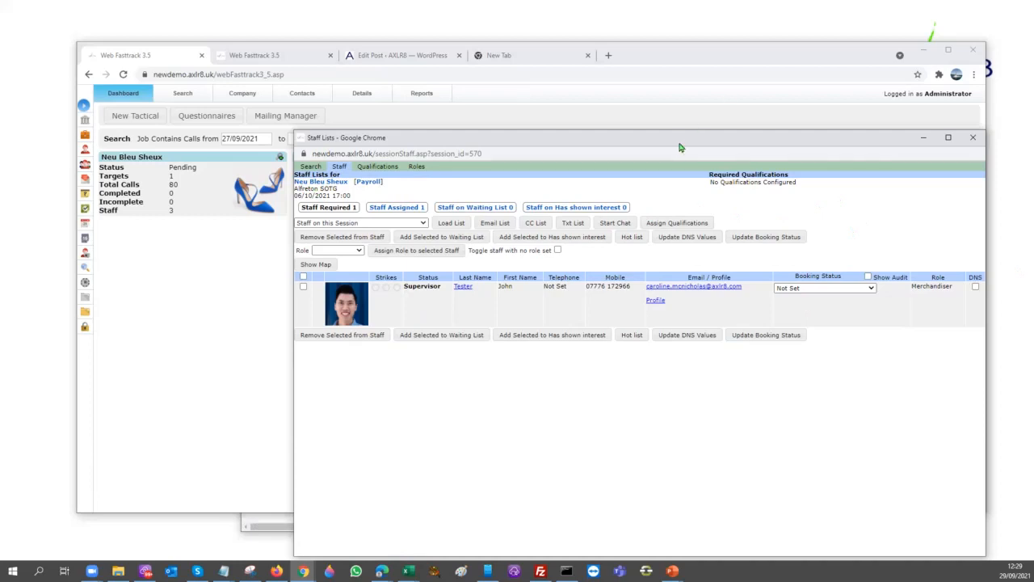
drag(680, 149, 457, 131)
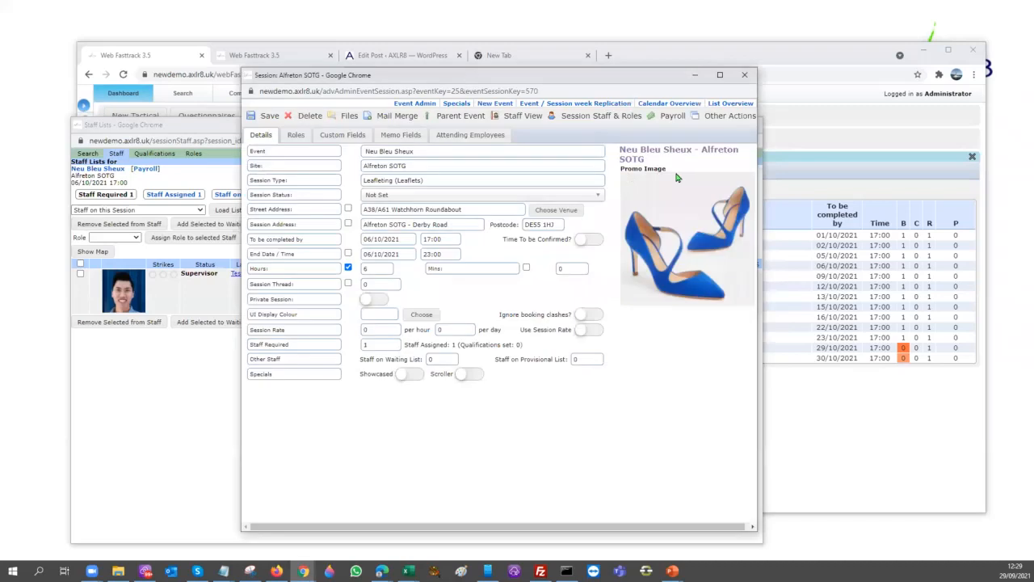
click(184, 132)
click(750, 124)
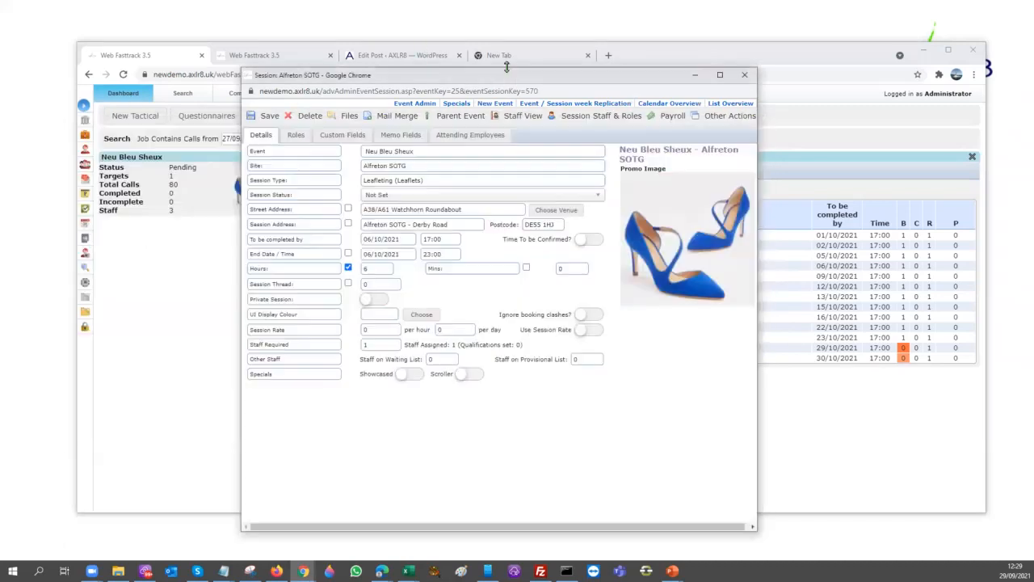
click(716, 118)
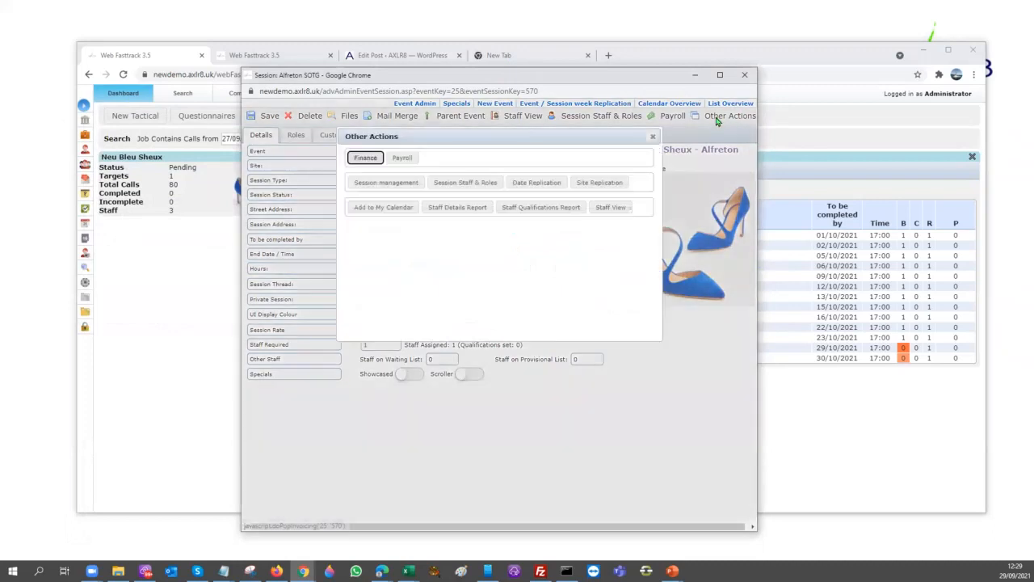
click(588, 182)
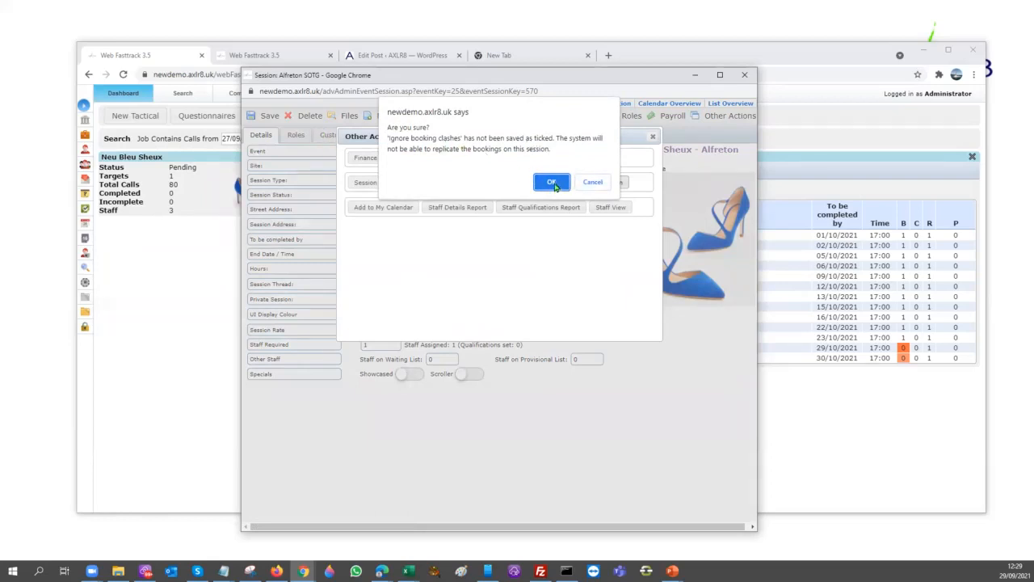
click(590, 182)
click(593, 182)
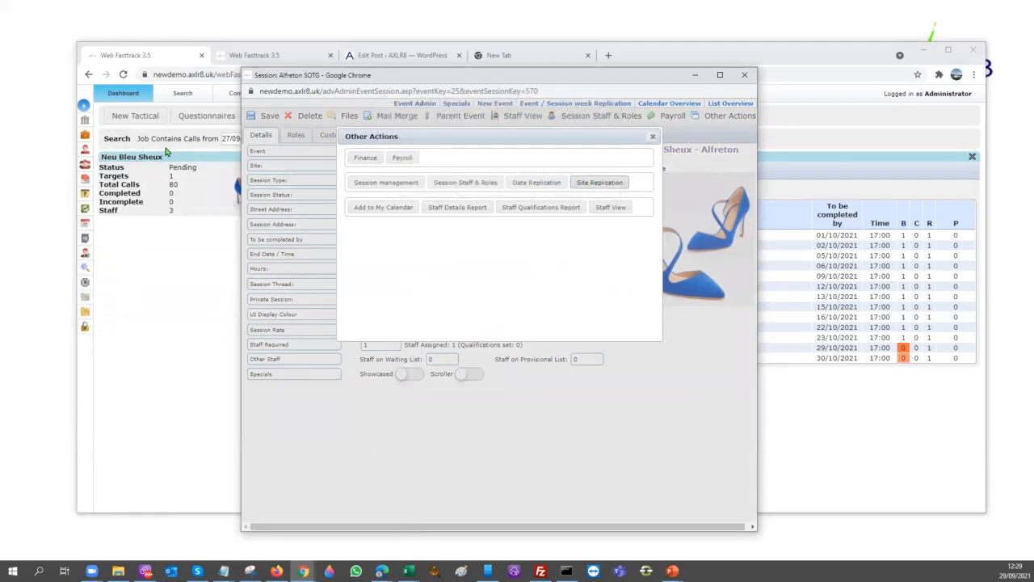
Step: Search the database for organisations with the name "cfm"
click(181, 94)
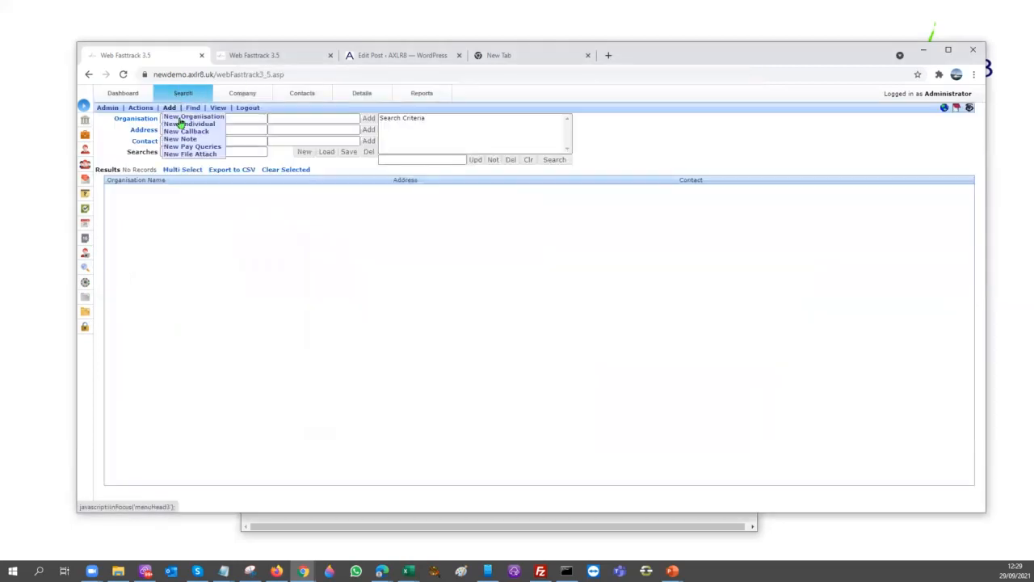
click(293, 117)
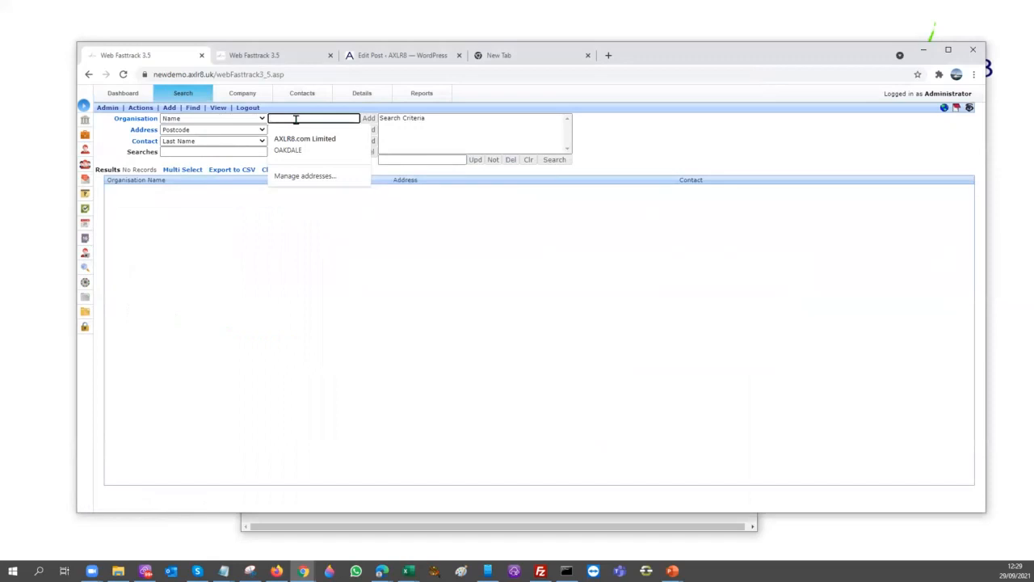
text(ct)
text(m)
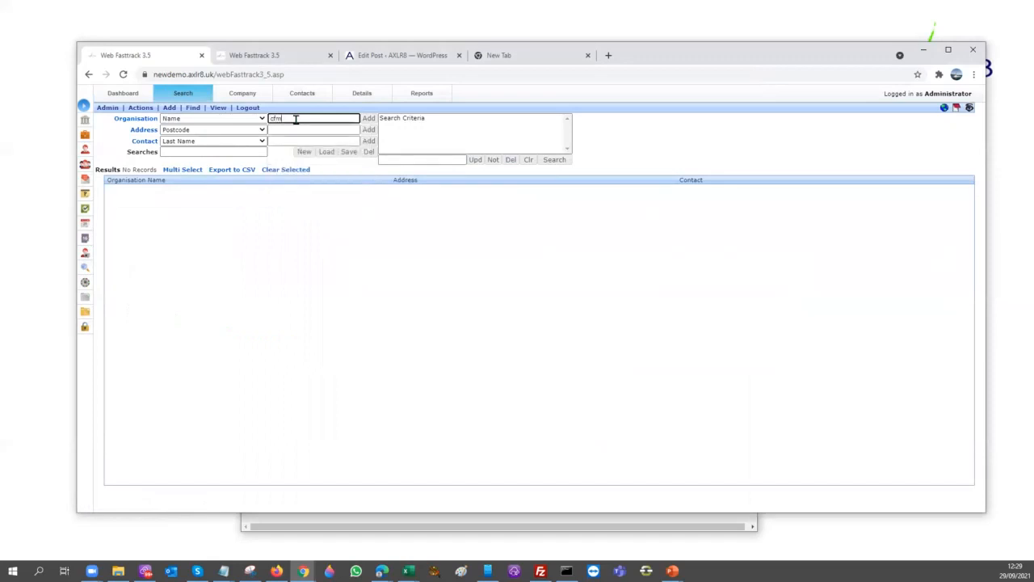
key(Return)
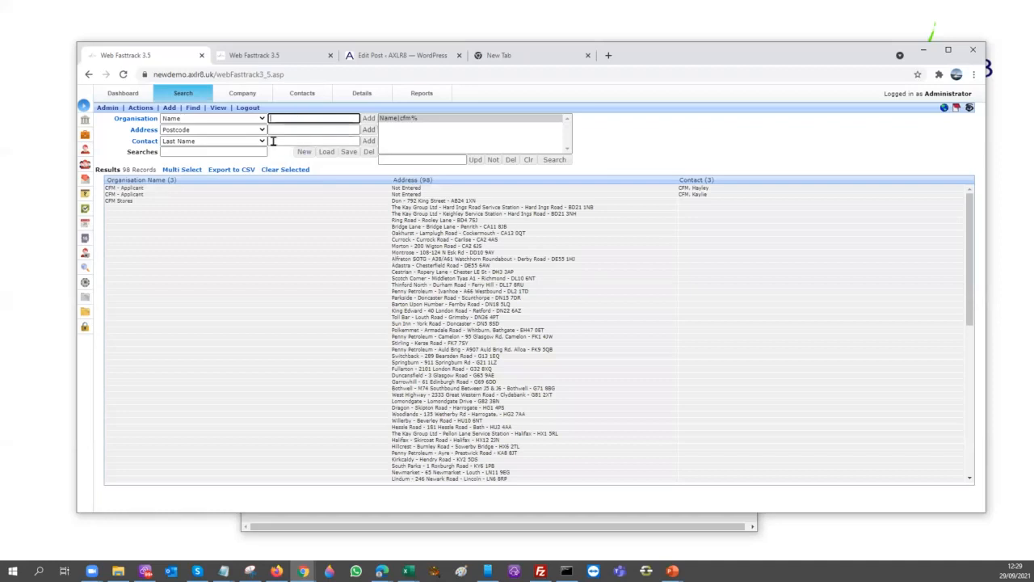
Step: Clear the search criteria and search addresses by the used project code ChopperChipsSept2021
click(529, 159)
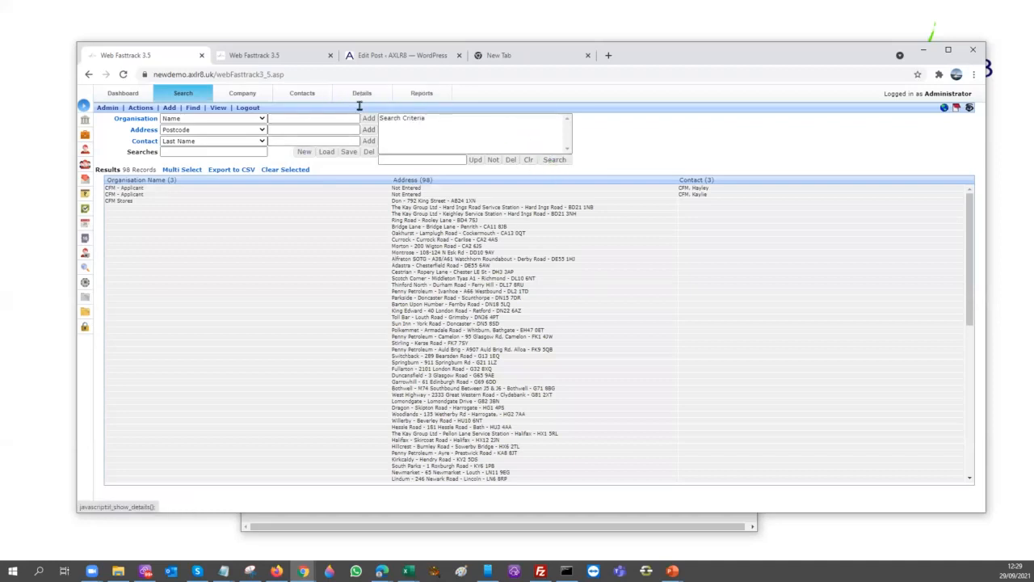
click(262, 131)
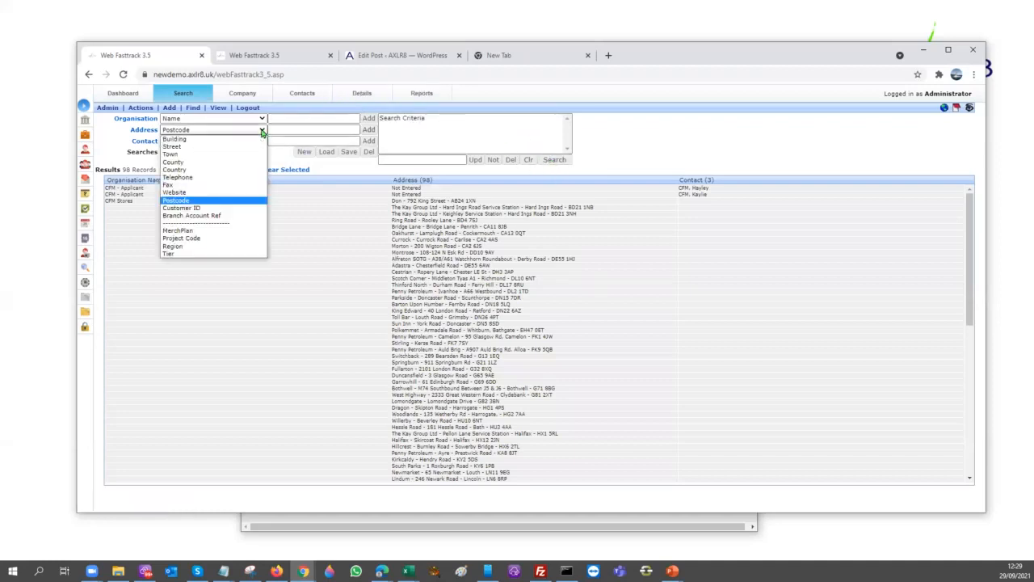
click(197, 238)
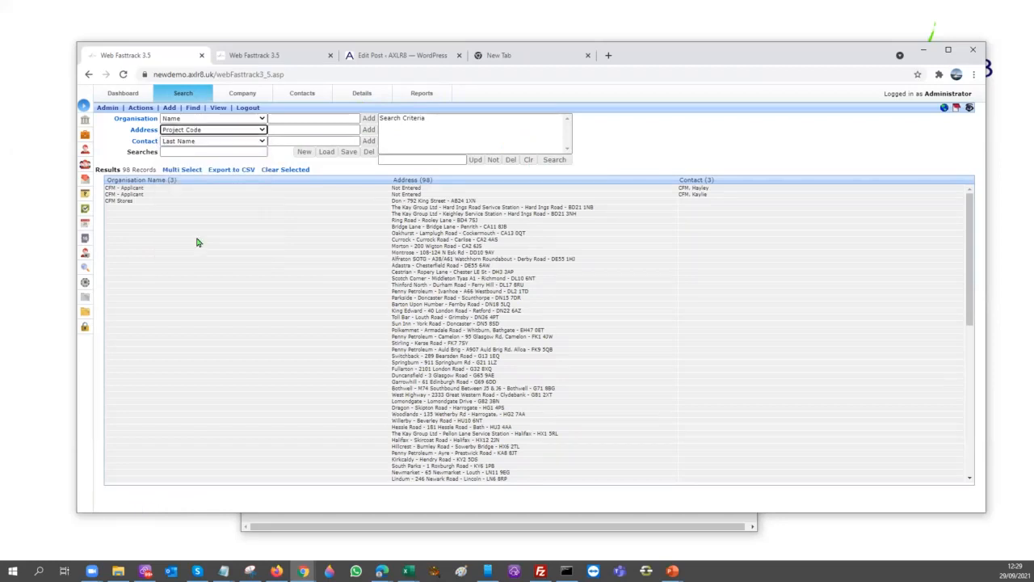
click(283, 131)
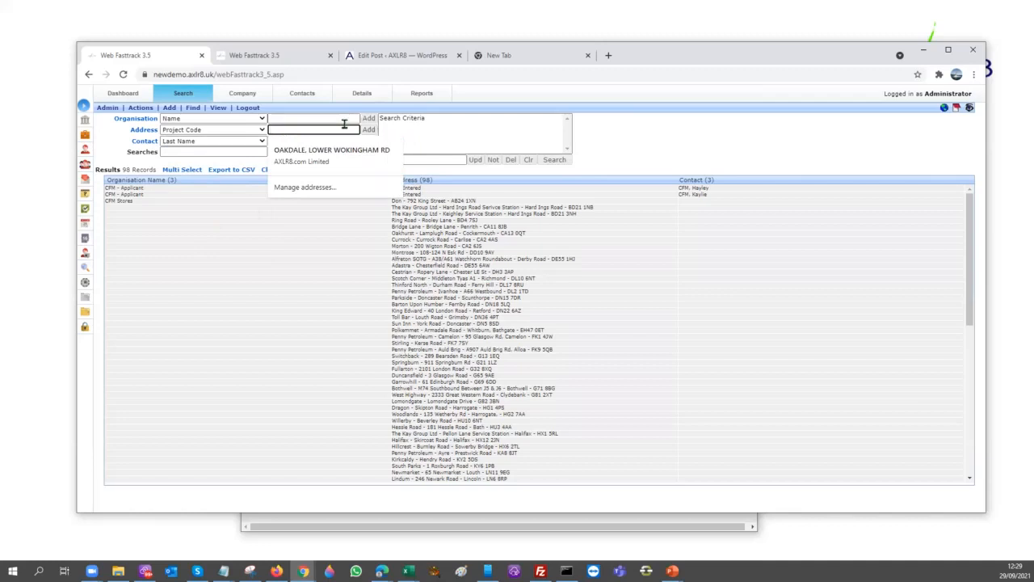
double_click(300, 129)
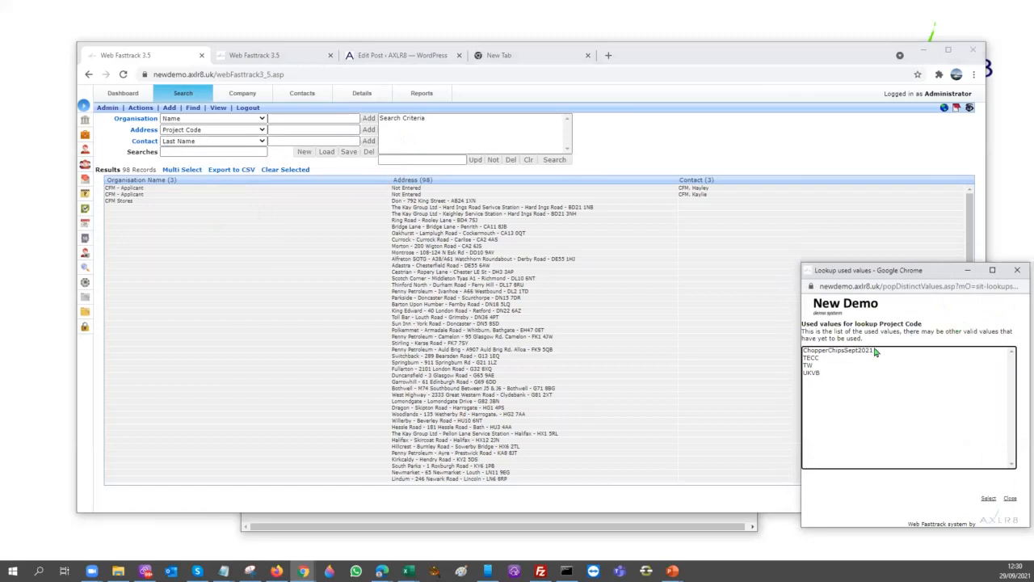
double_click(832, 352)
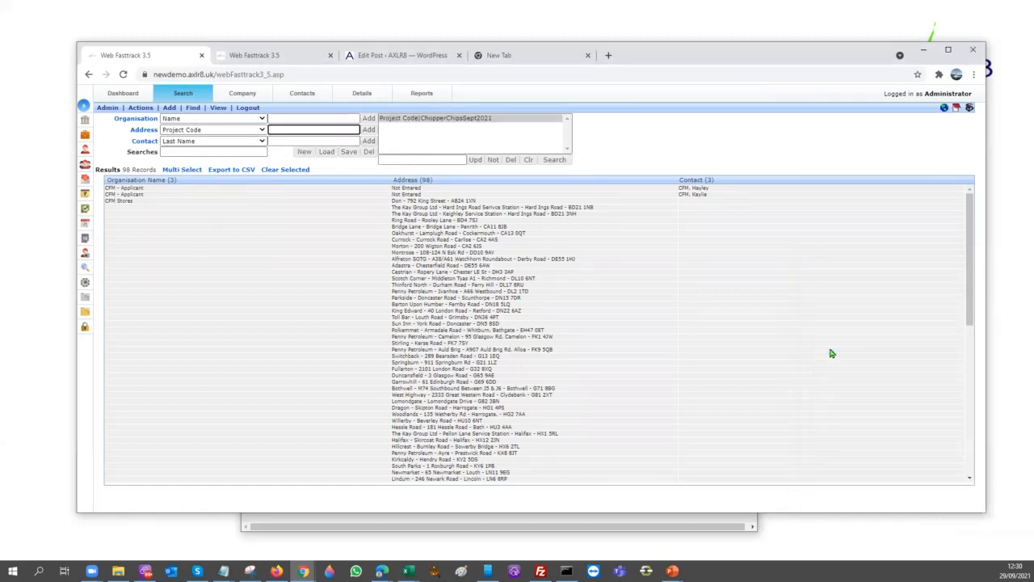
click(553, 161)
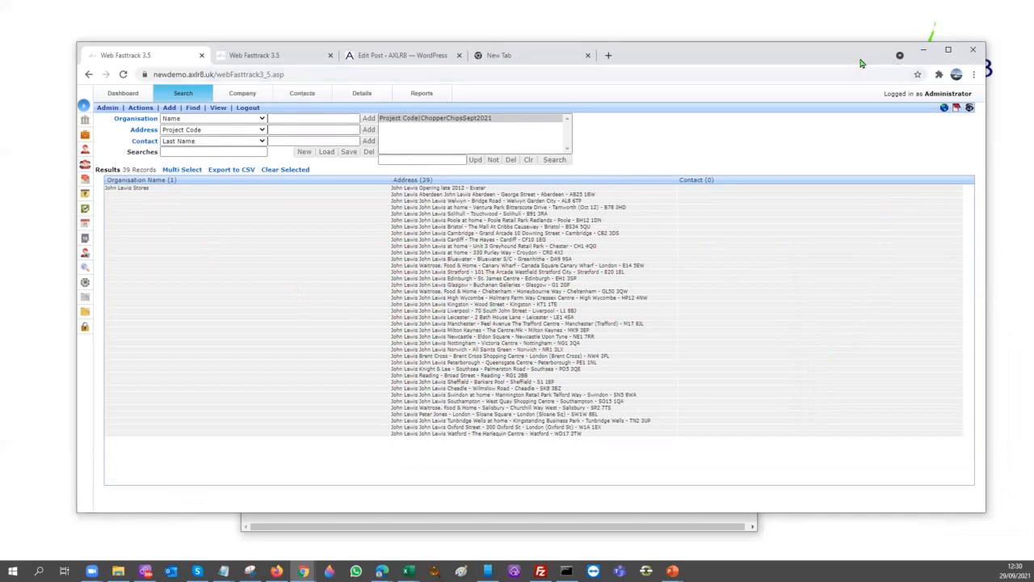
Step: Return to the dashboard's job overview and open the Chopper Chips calls
click(122, 96)
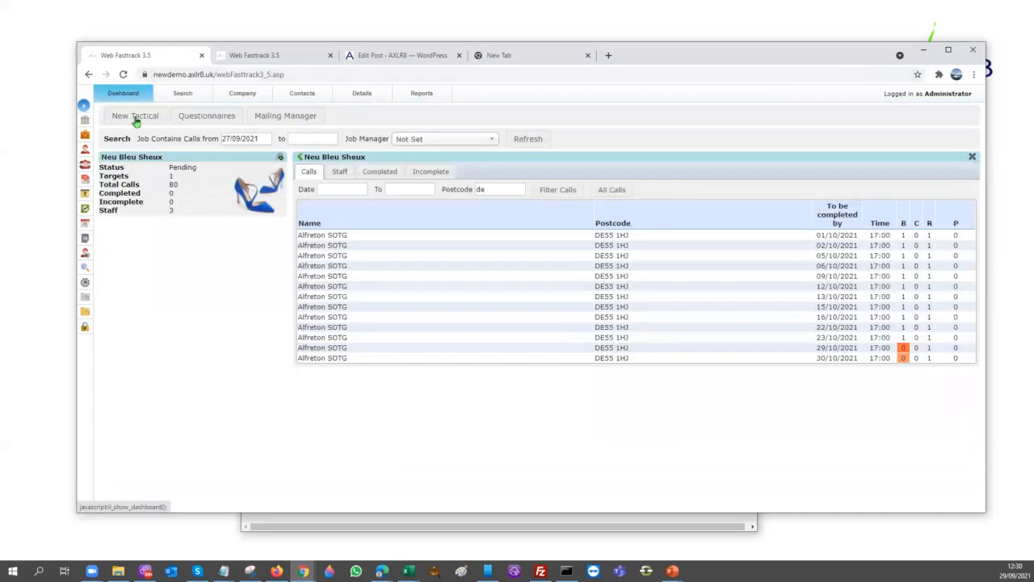
click(135, 160)
click(137, 160)
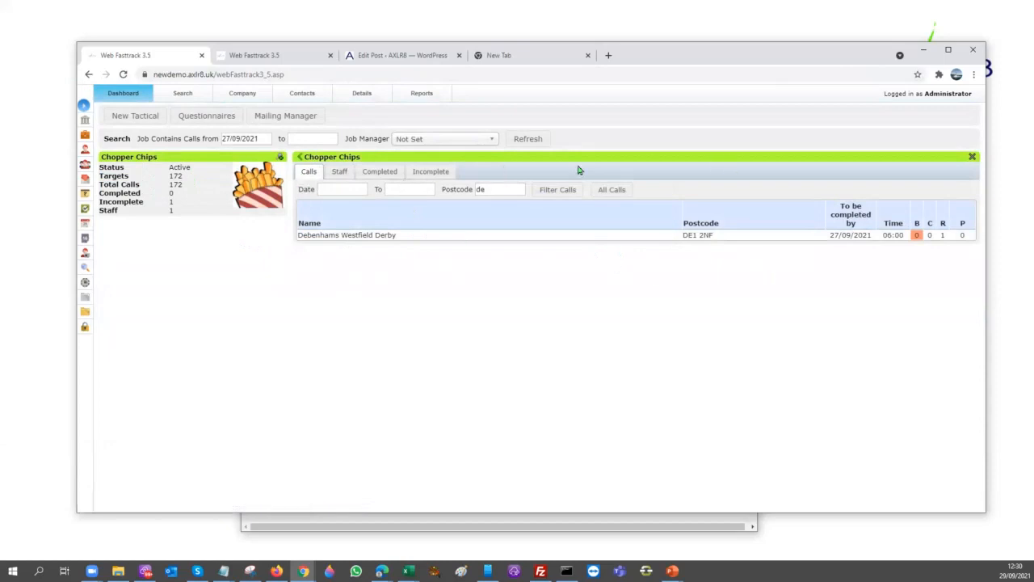
Step: List jobs containing calls from 01/09/2021 and open the Chopper Chips calls
click(267, 137)
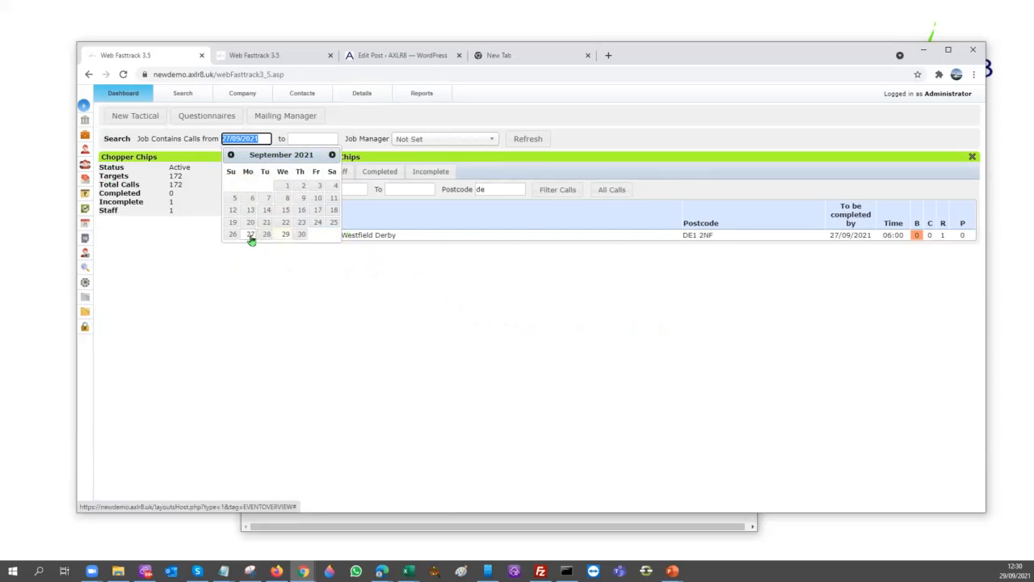
click(287, 185)
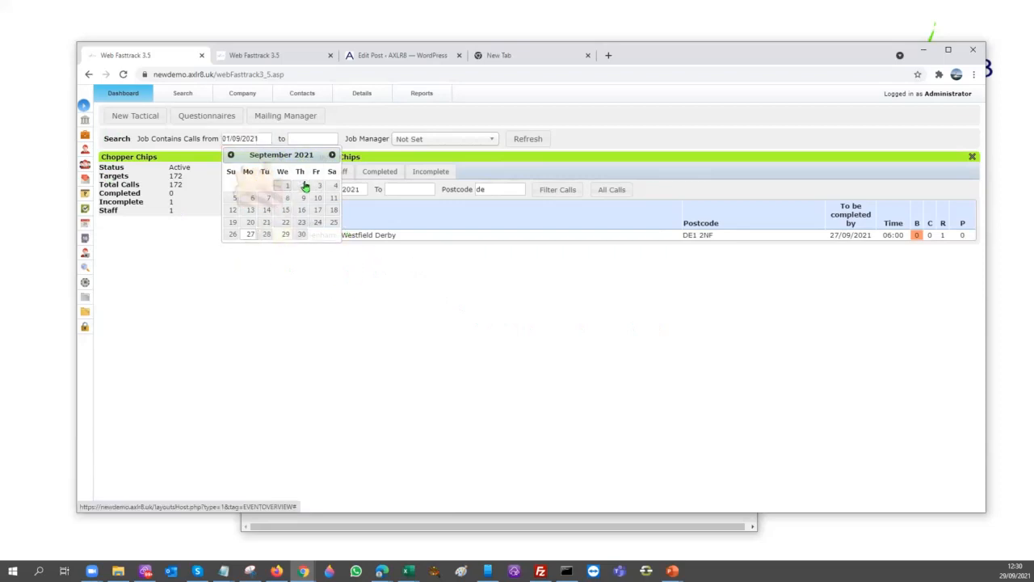
click(526, 139)
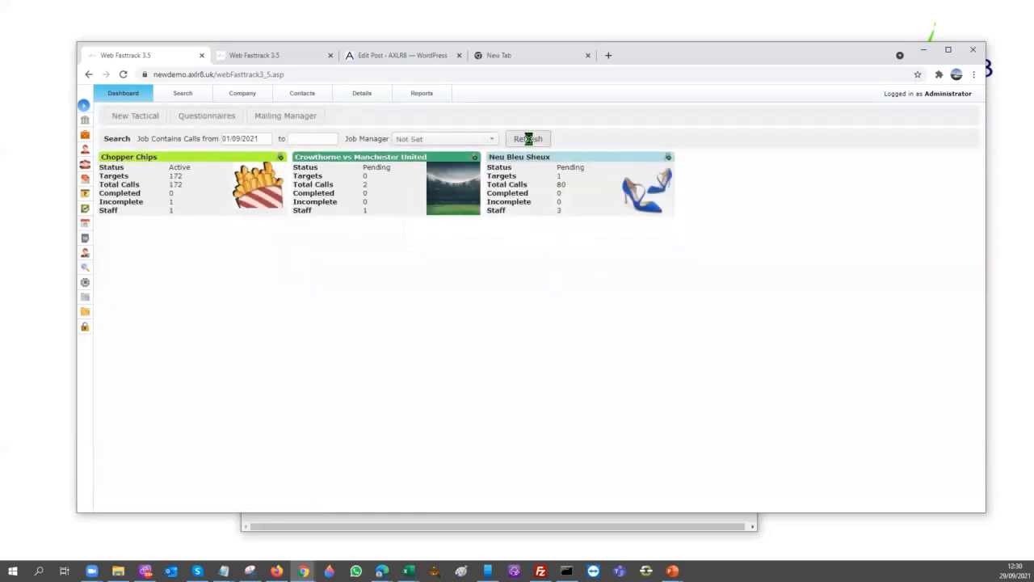
click(165, 159)
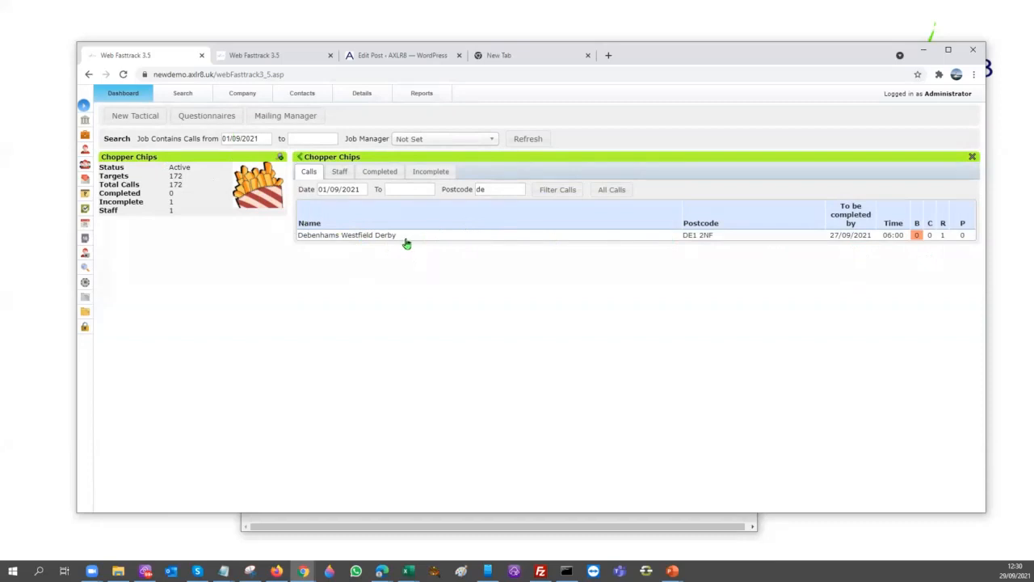
Step: List jobs containing calls from 01/07/2021, view the Chopper Chips calls, and return to the job overview
click(261, 138)
drag(261, 138, 154, 139)
click(231, 155)
click(231, 154)
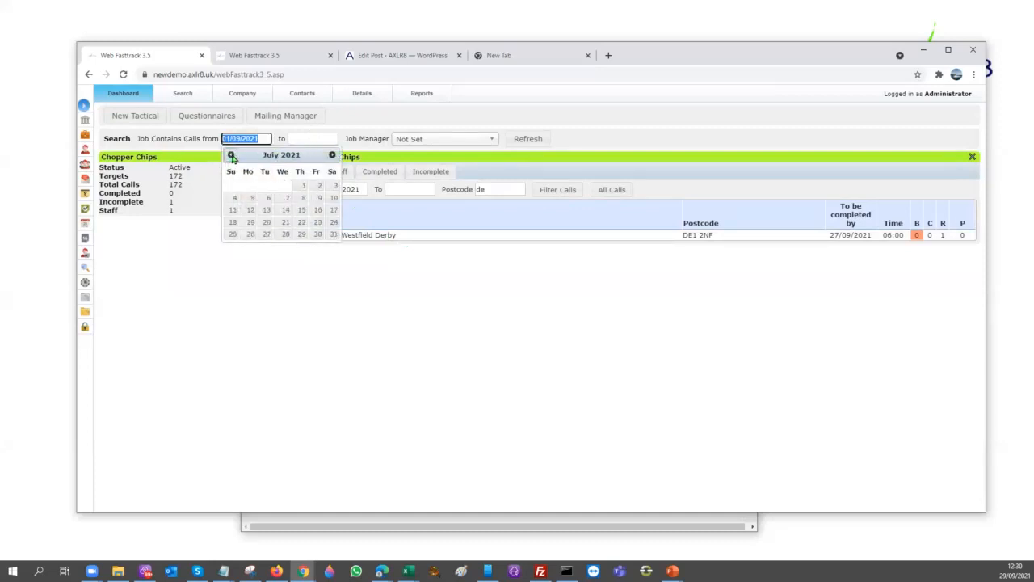
click(302, 185)
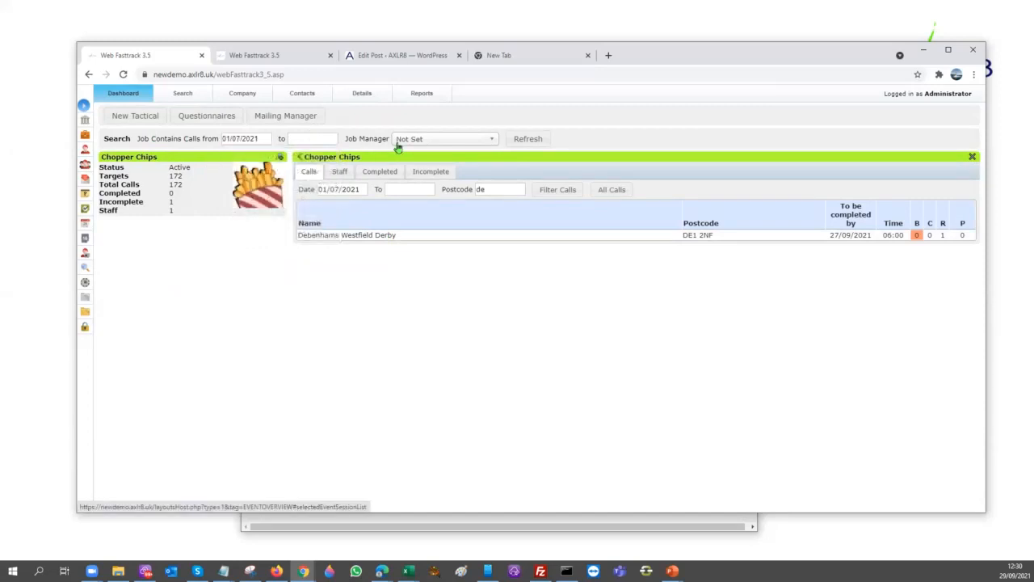
click(539, 139)
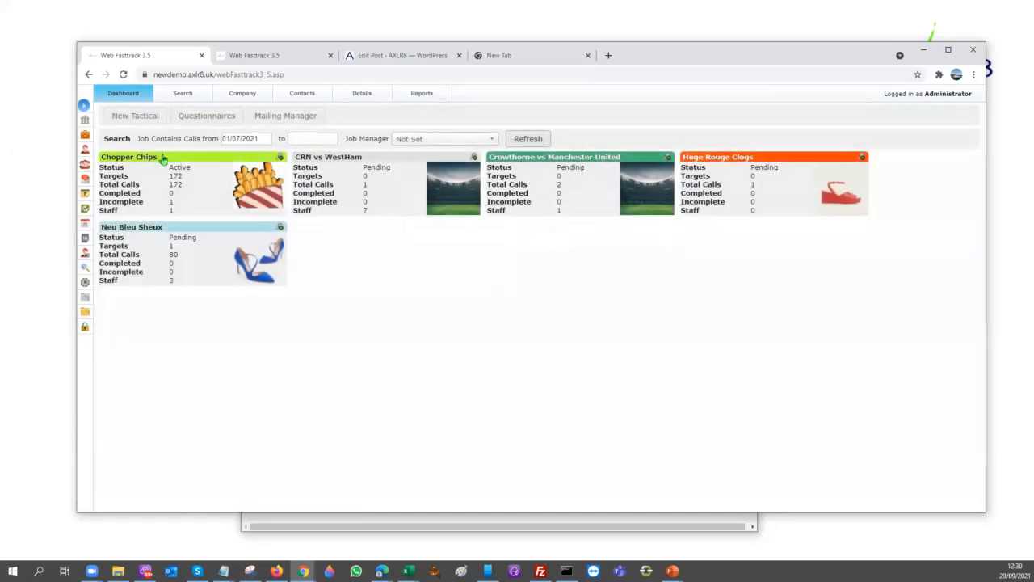
click(162, 157)
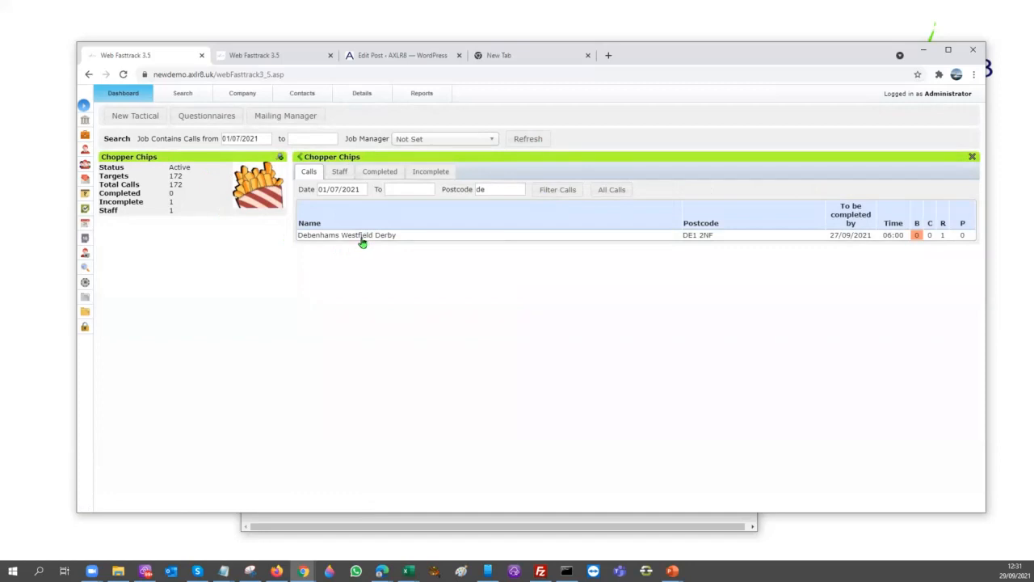
click(215, 160)
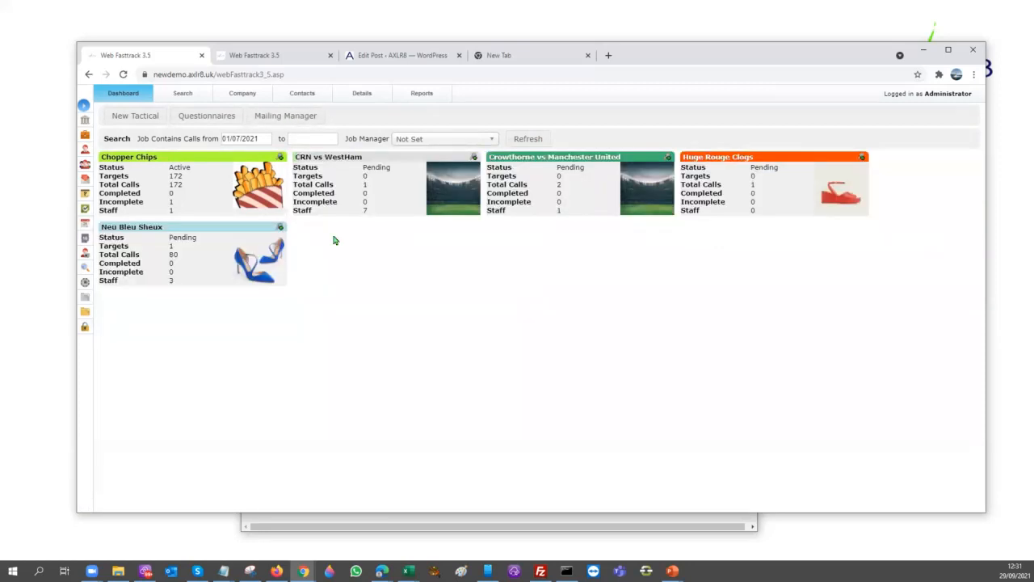
Step: Display the address search results for project code ChopperChipsSept2021 as the source of sites for replication
click(633, 529)
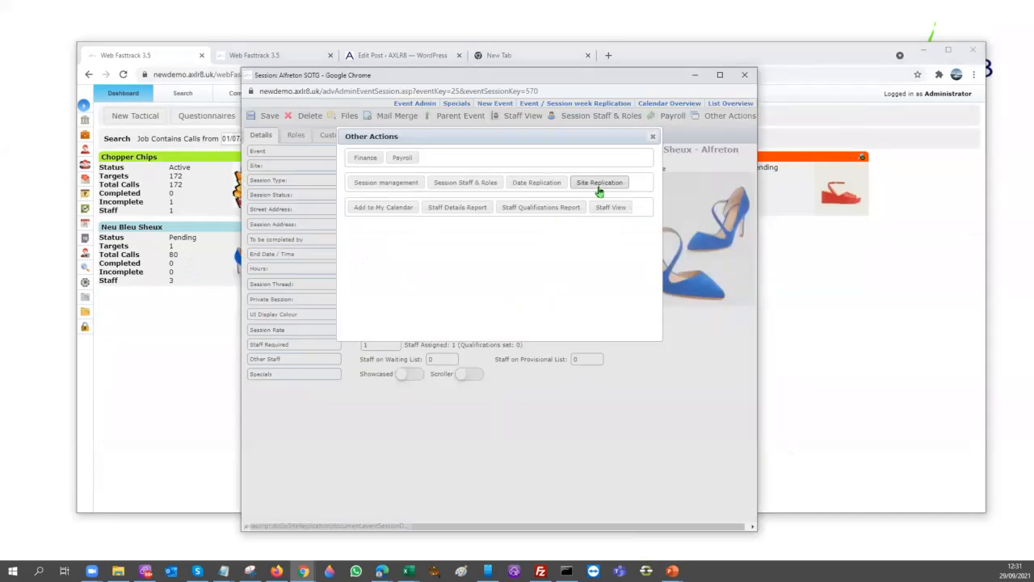
click(173, 104)
click(173, 103)
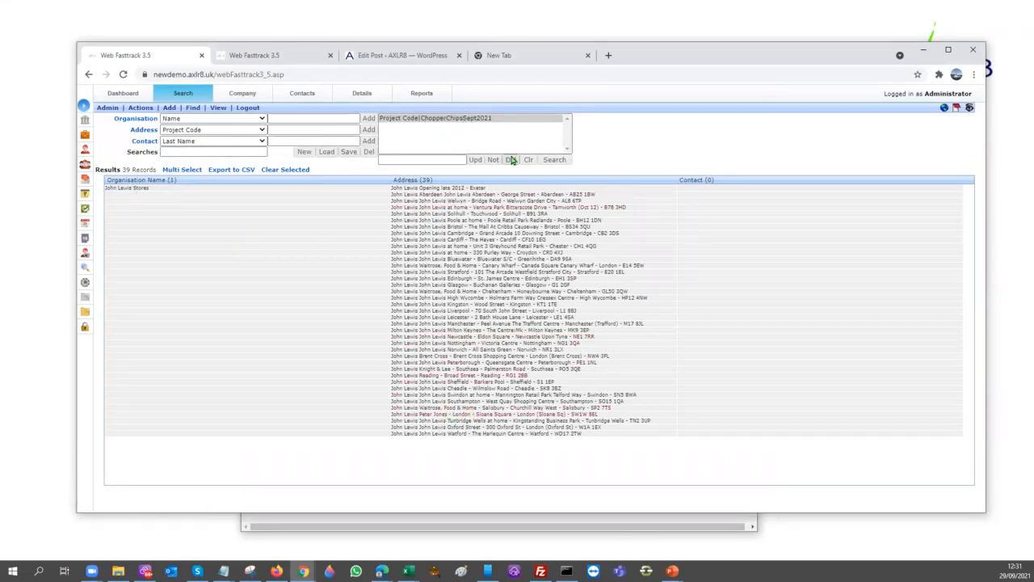
click(946, 537)
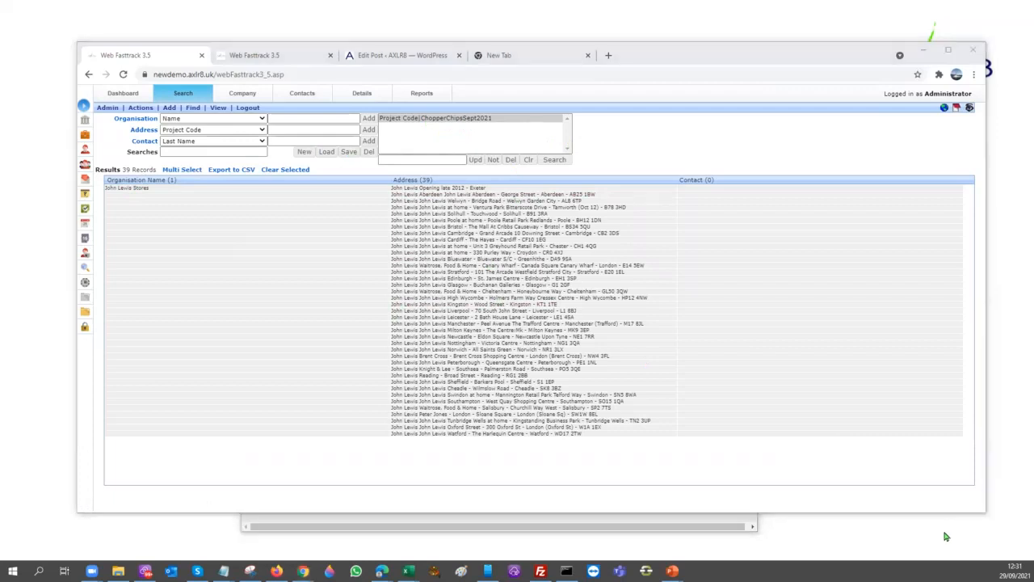
key(alt+Tab)
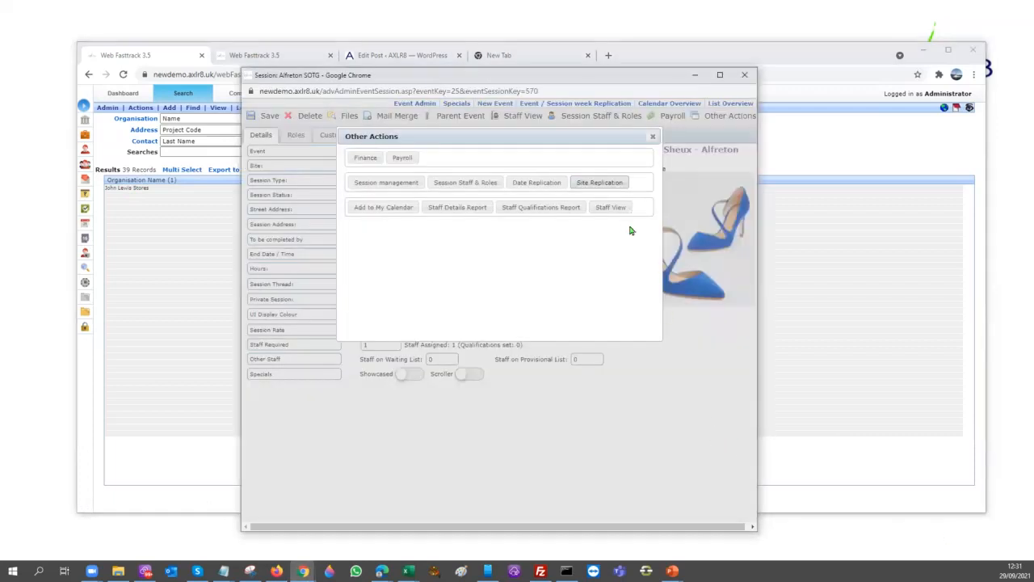
click(608, 188)
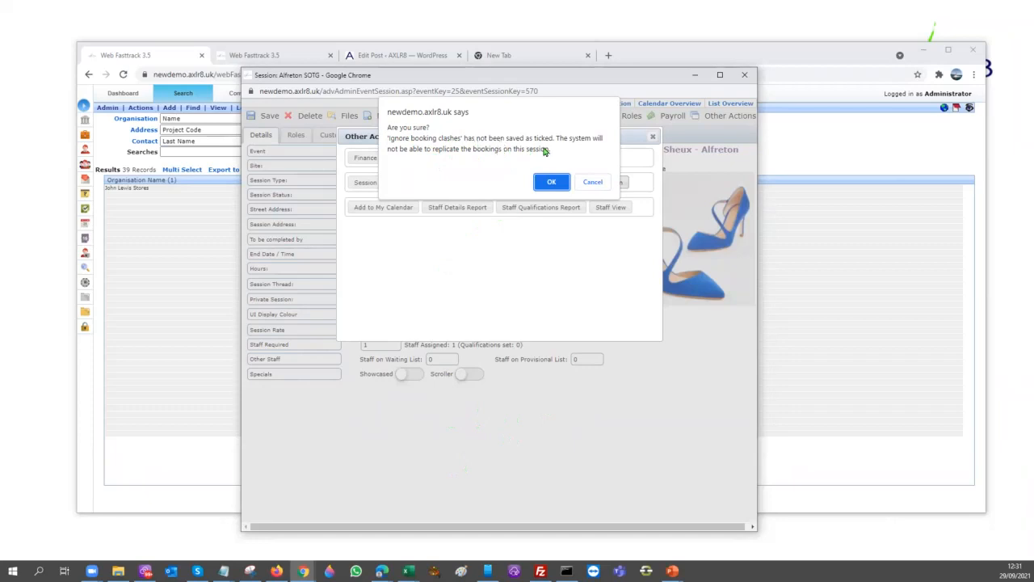
click(595, 184)
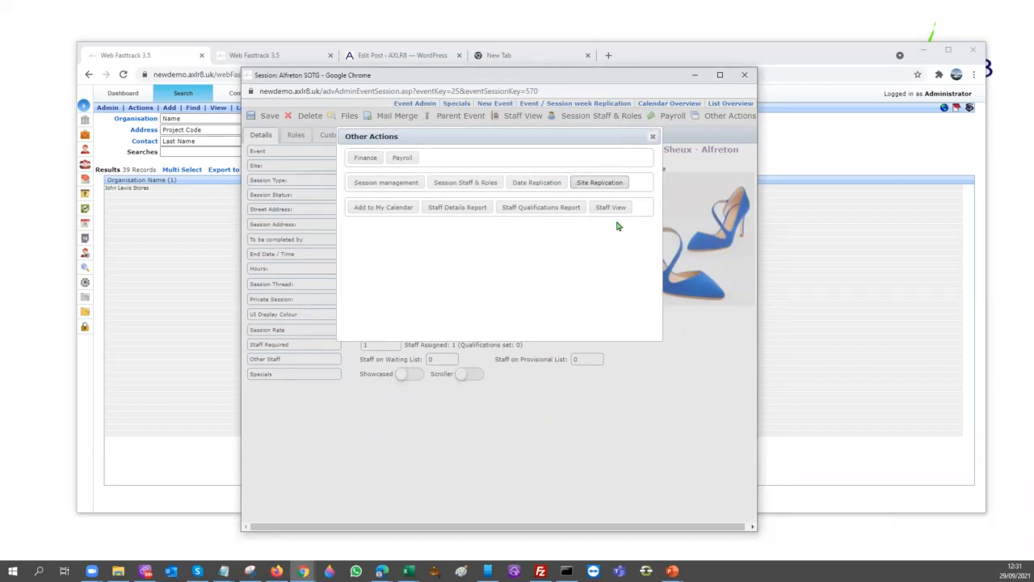
click(653, 137)
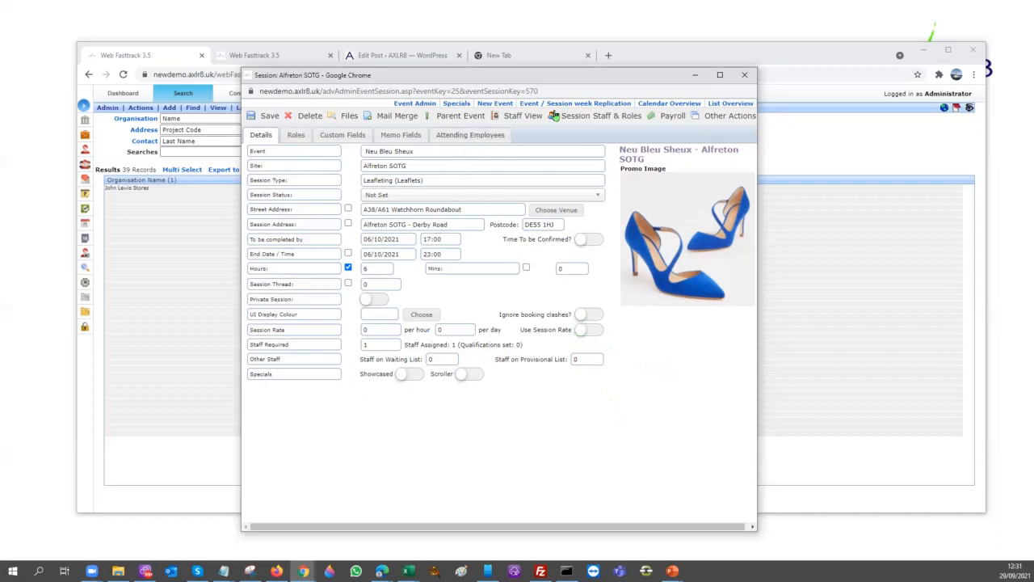
Step: Open site replication for the Alfreton SOTG session of 06/10/2021, accepting the booking-clash and configuration prompts
click(735, 119)
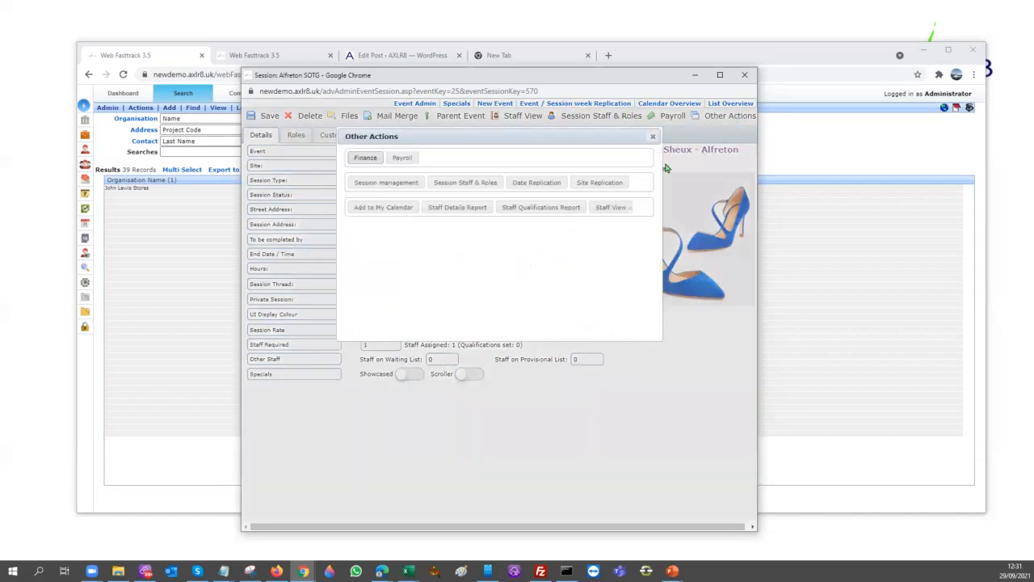
click(582, 186)
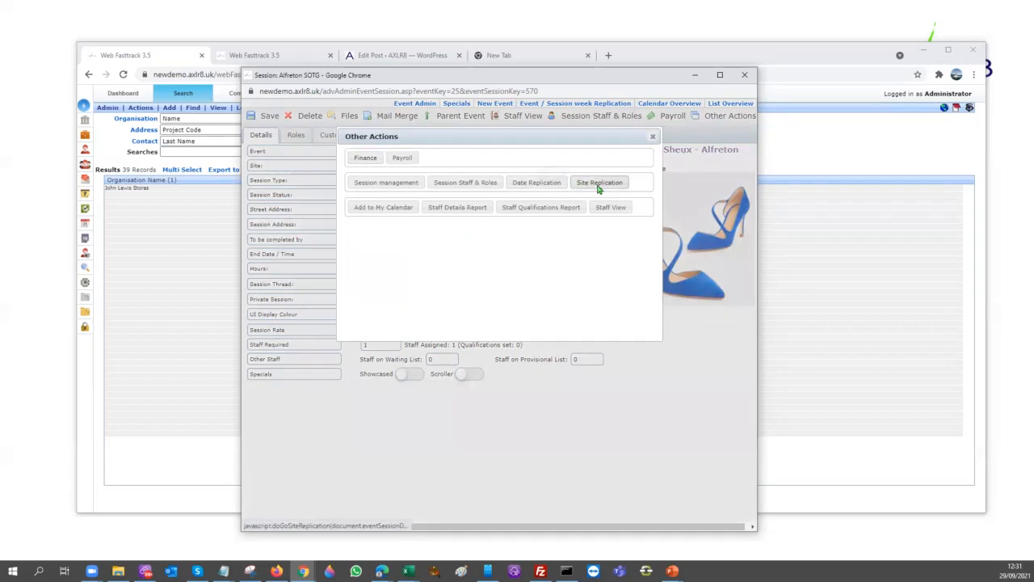
click(553, 183)
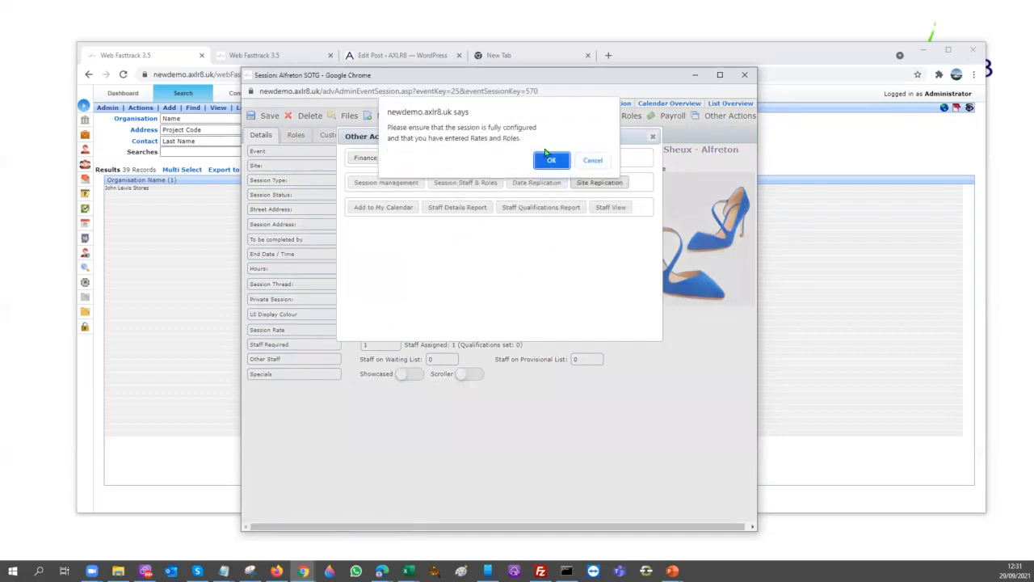
click(547, 161)
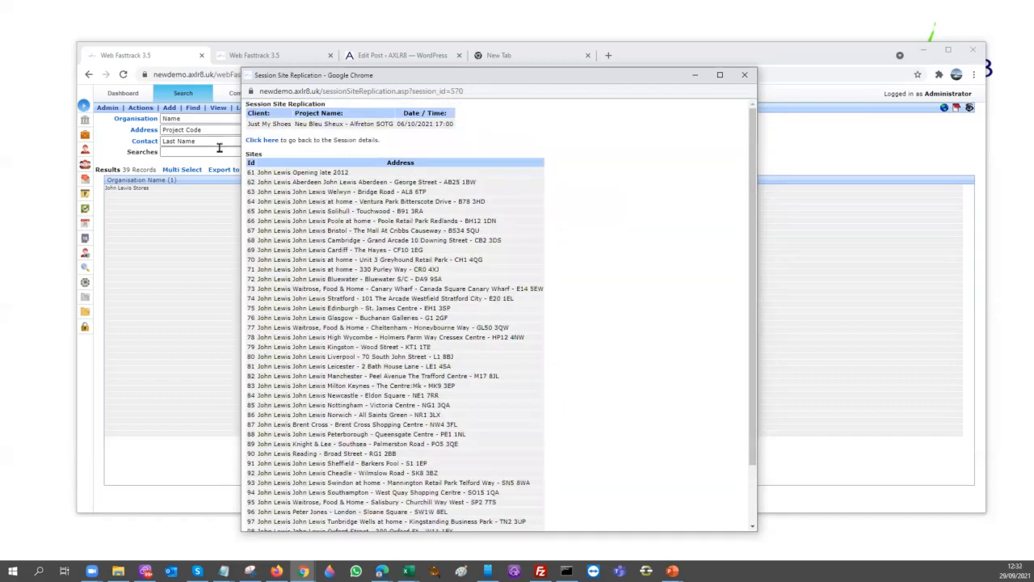
Step: Replicate the session to the listed John Lewis sites without copying staff lists, keeping Copy Staff booking status enabled, and review the results
scroll(570, 301, down, 2)
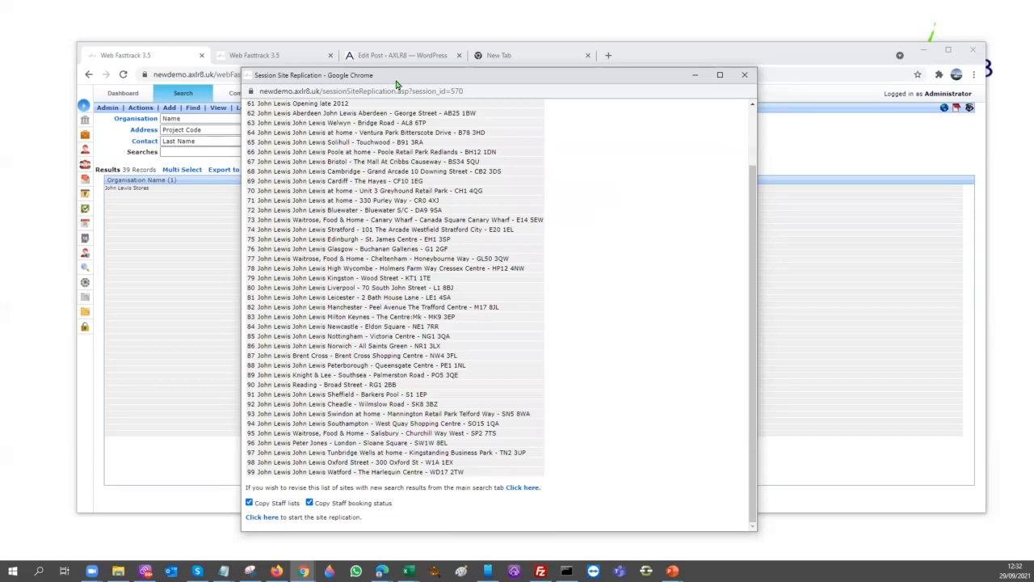
drag(396, 81, 621, 84)
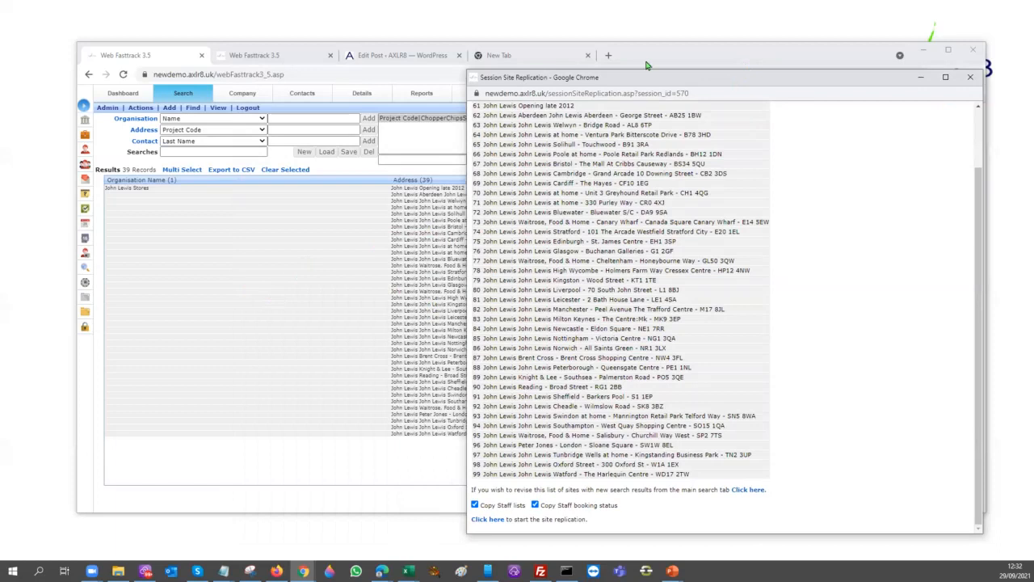
drag(734, 82, 647, 66)
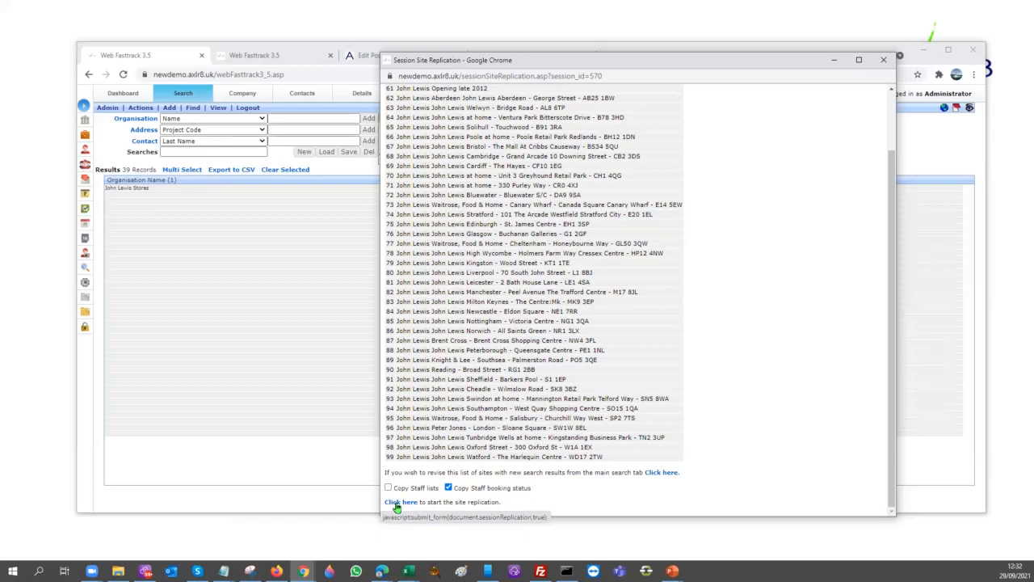
click(396, 503)
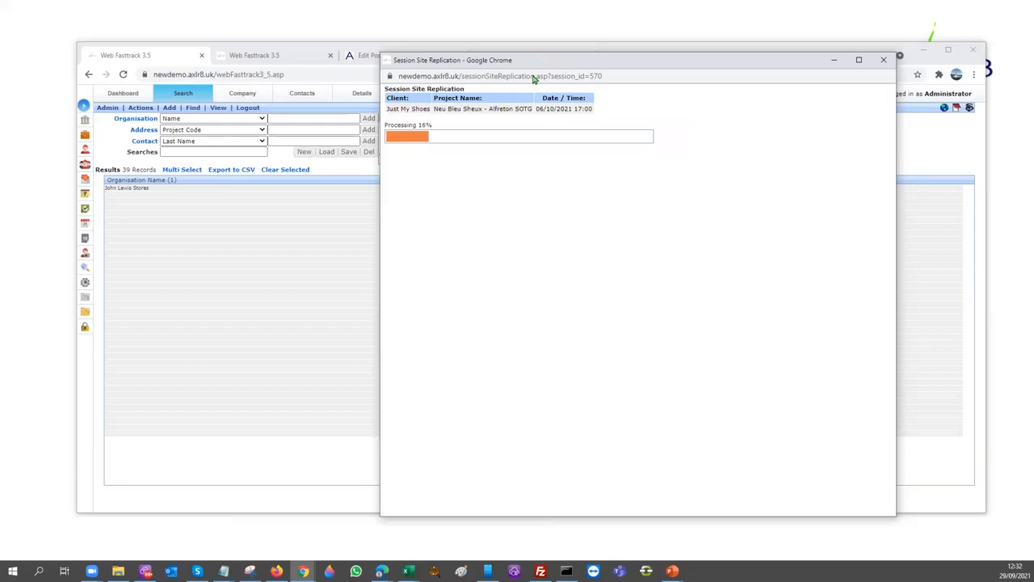
drag(533, 77, 480, 40)
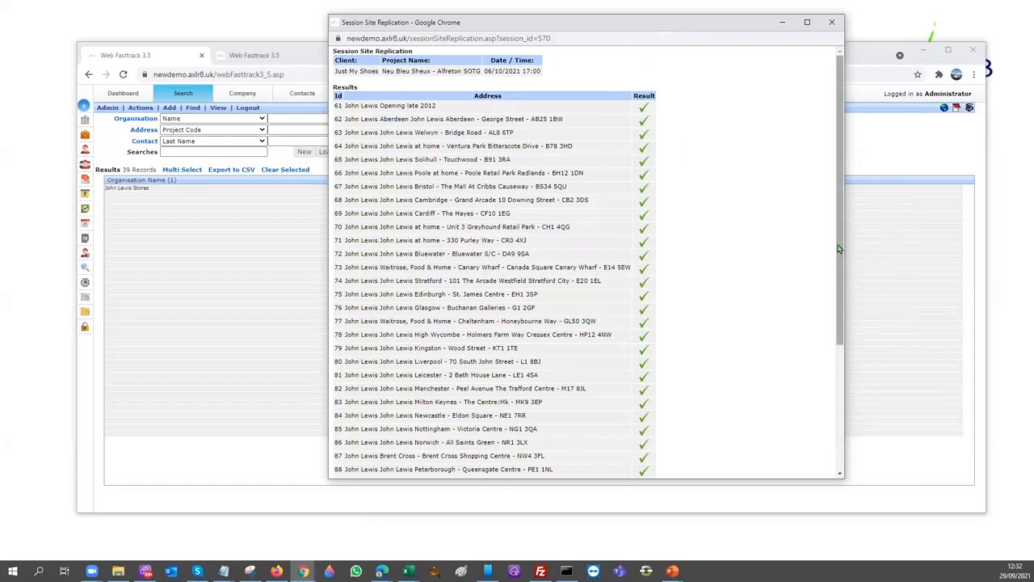
drag(841, 246, 835, 391)
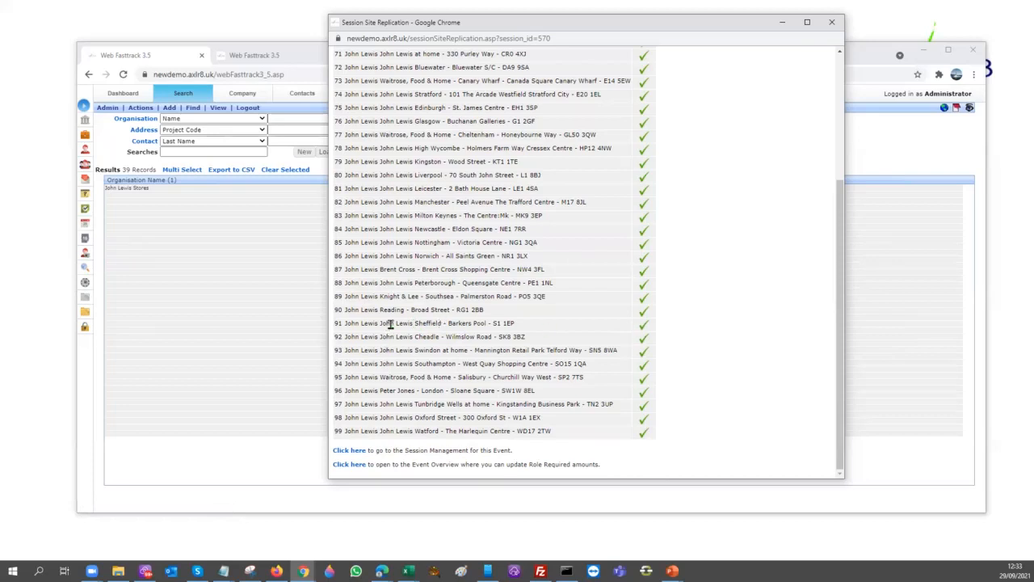
Step: Search for staff within 30 miles of the saved postcode and open the details of the selected staff member marked with a strike
click(87, 257)
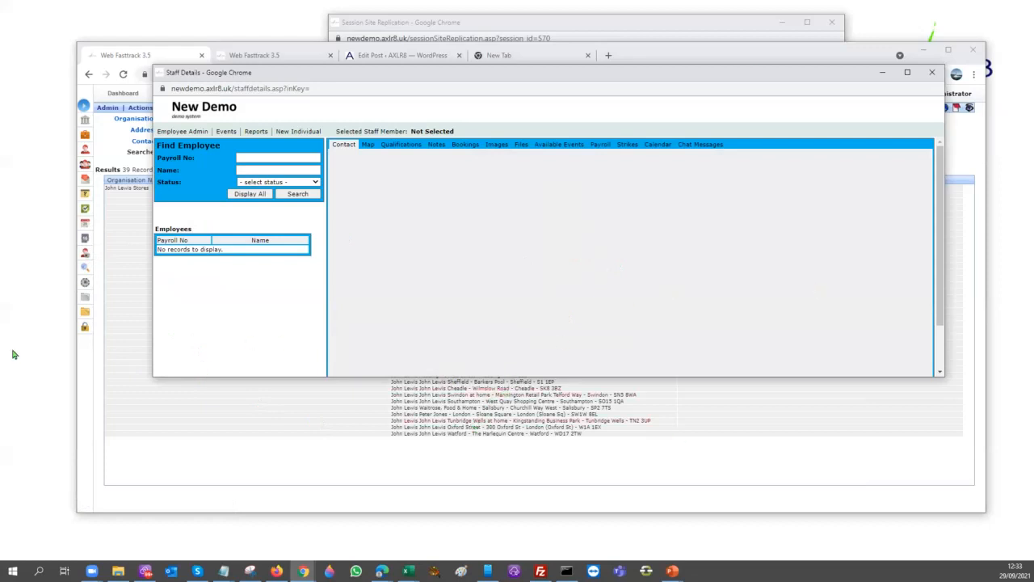
click(935, 73)
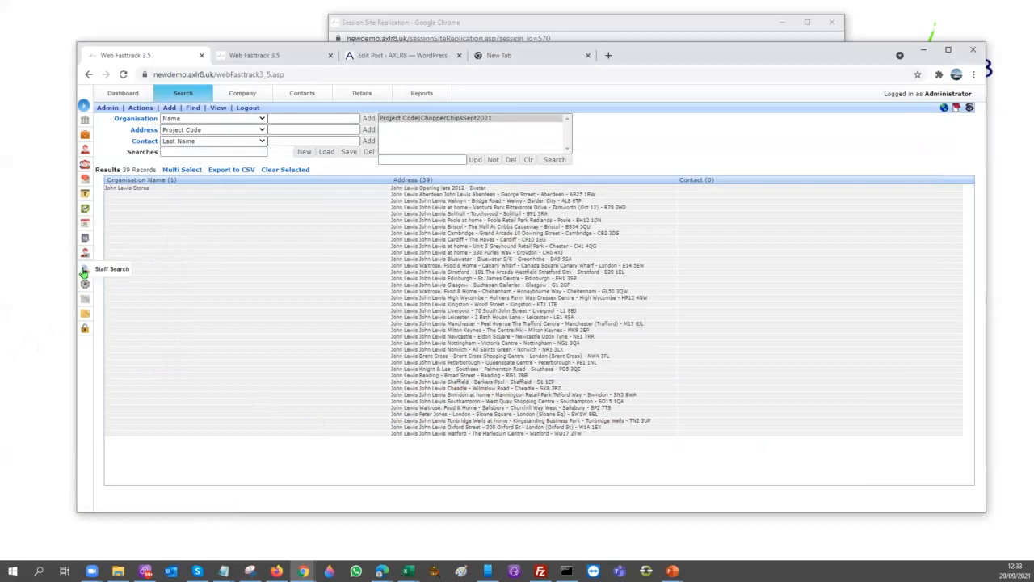
click(85, 267)
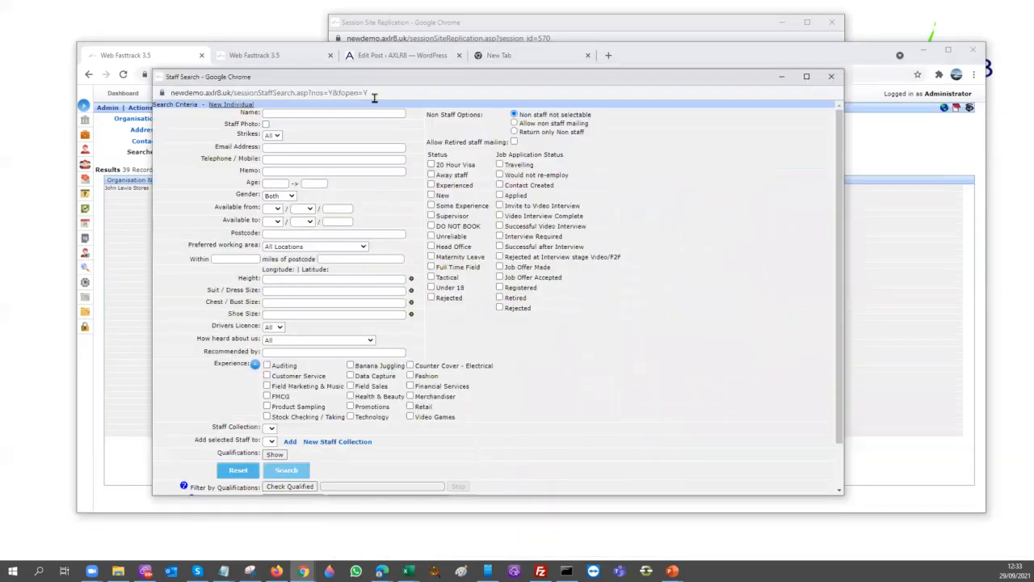
click(331, 112)
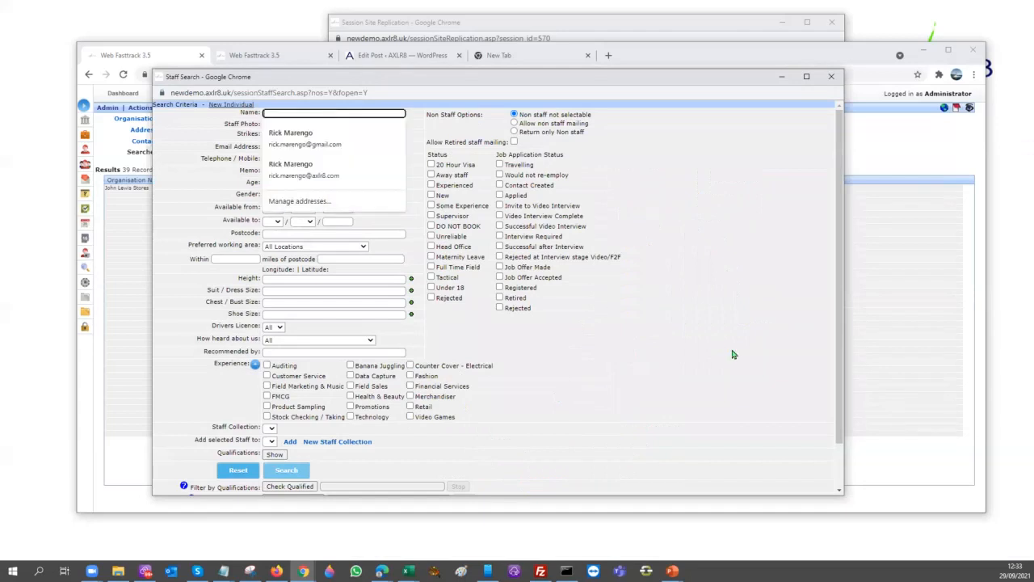
click(245, 260)
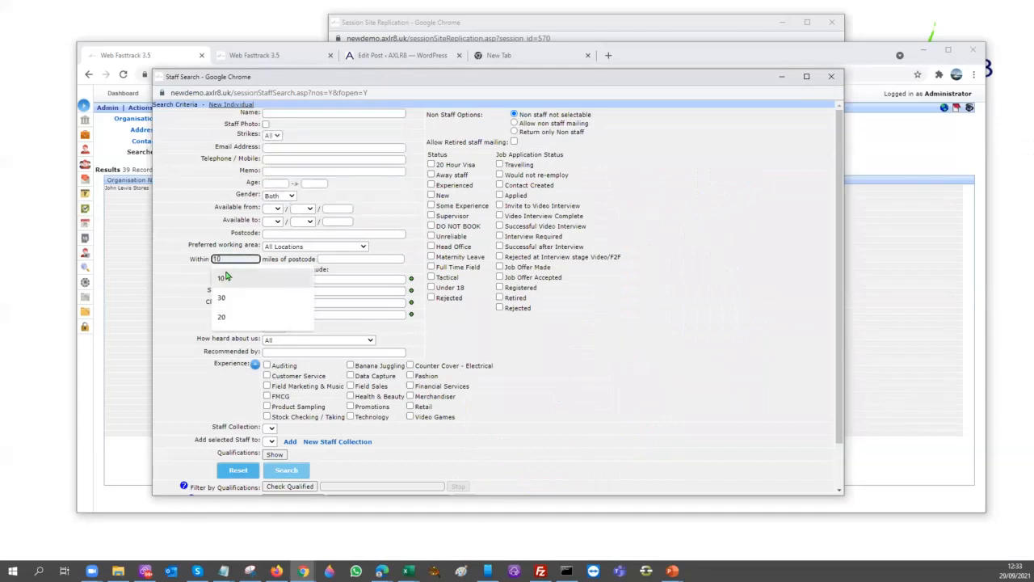
click(227, 299)
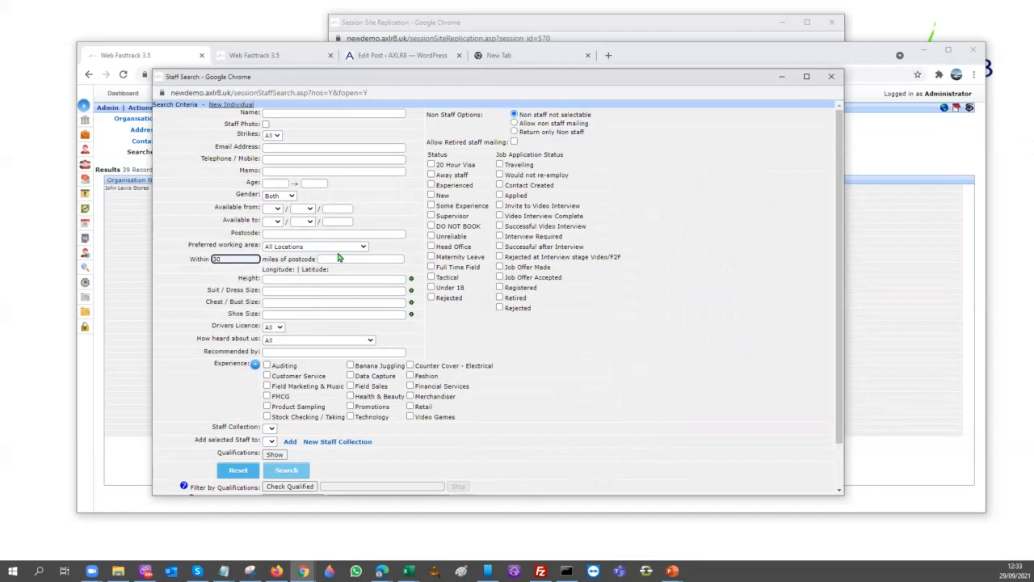
click(331, 258)
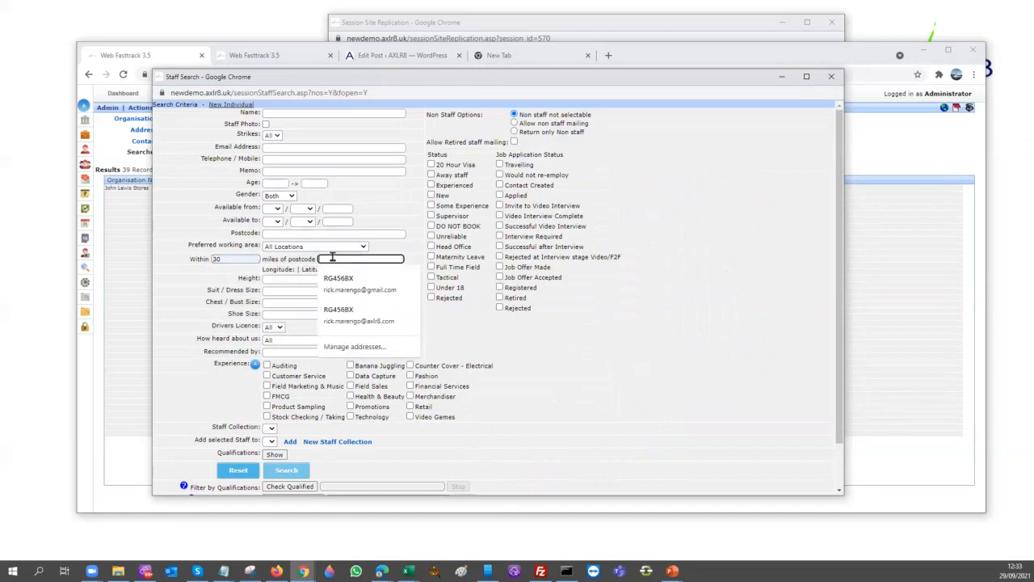
click(365, 284)
click(286, 469)
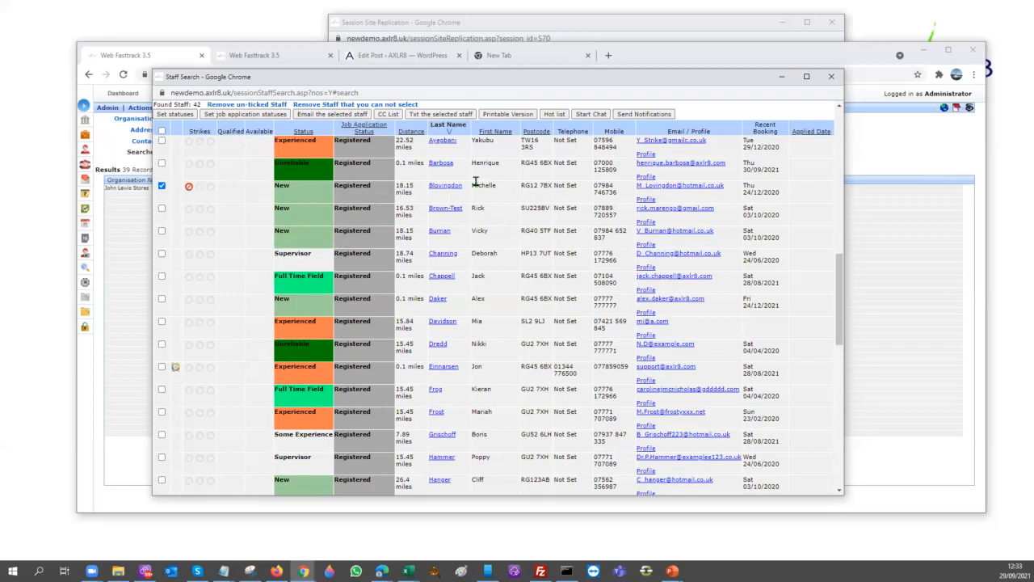
click(450, 188)
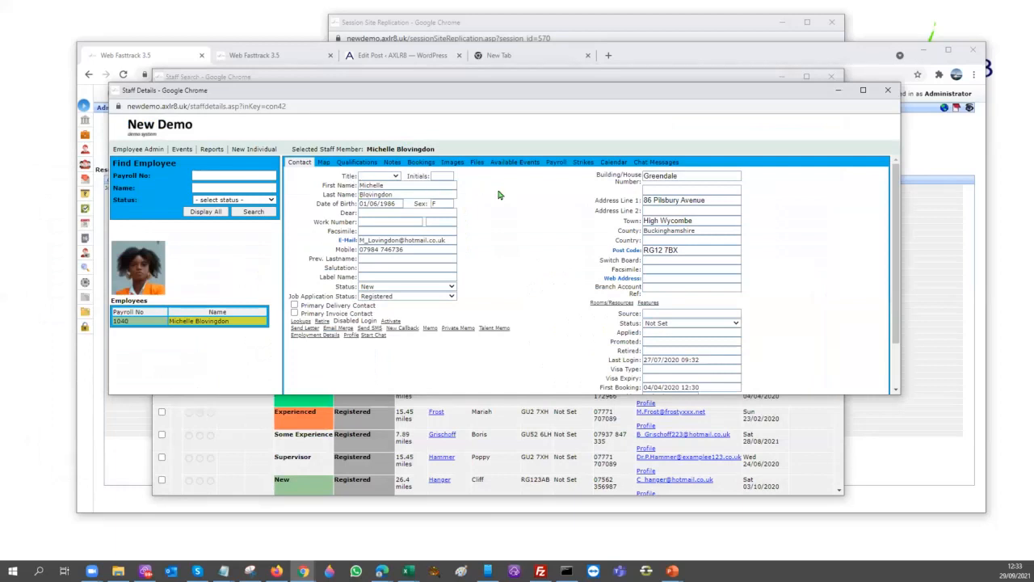
Step: Review the selected staff member's strikes and examine the sessions listed in their available events
click(584, 162)
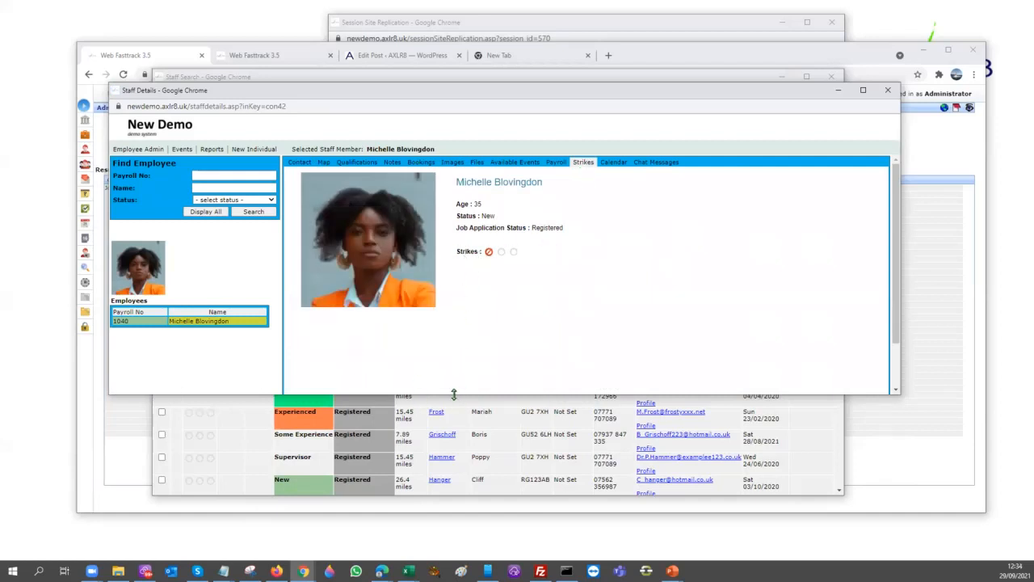
drag(453, 393, 453, 449)
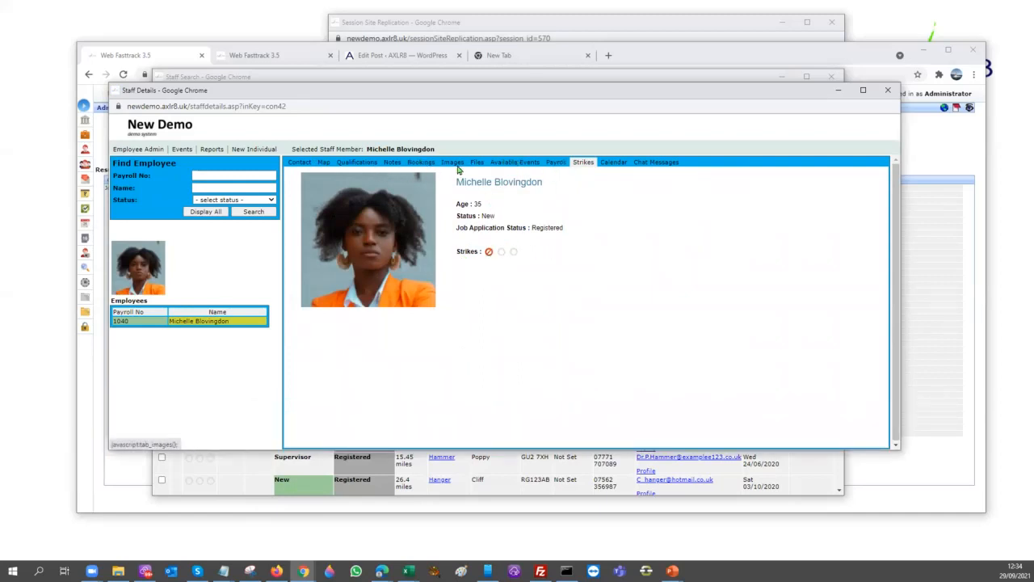
click(522, 163)
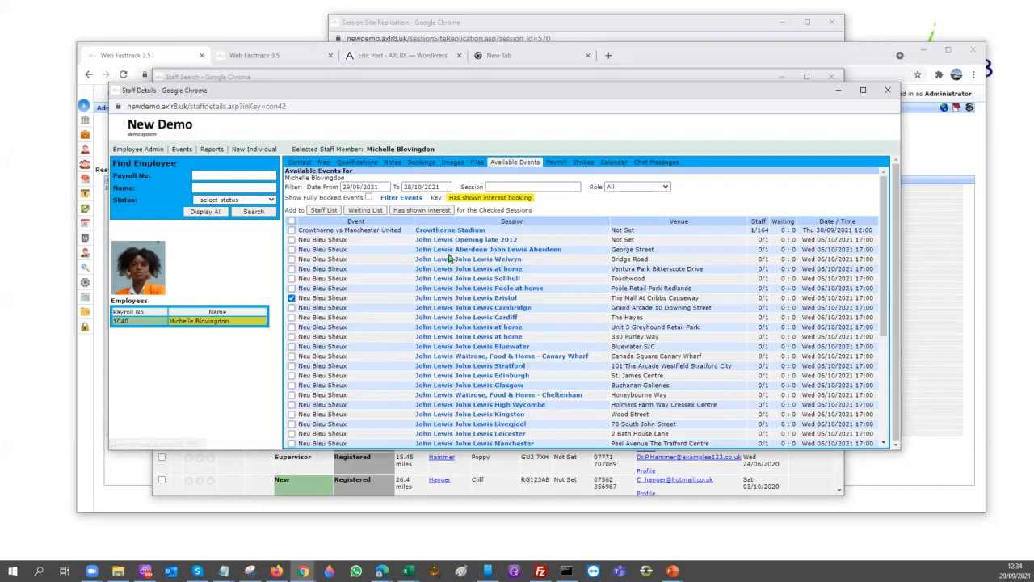
scroll(477, 363, down, 5)
scroll(477, 366, down, 1)
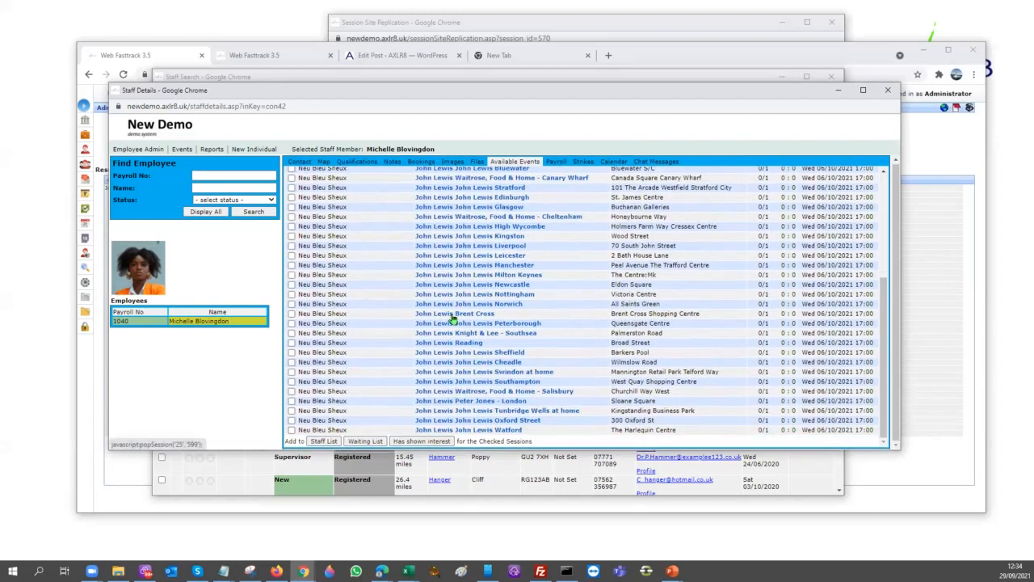
scroll(437, 316, up, 8)
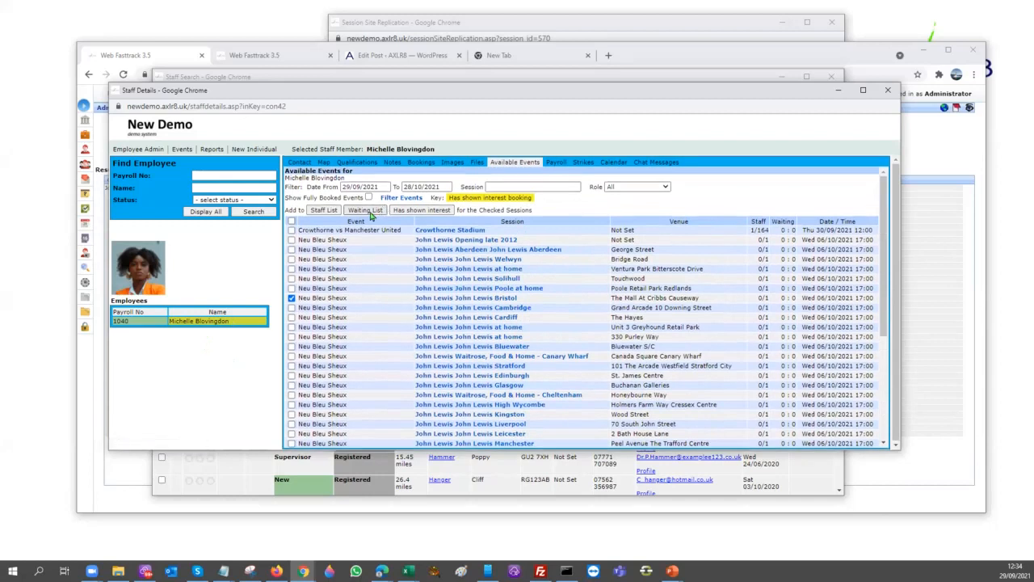
Step: Filter the available events by the Merchandiser role and add the staff member to the John Lewis Bristol session's staff list with that role
click(651, 186)
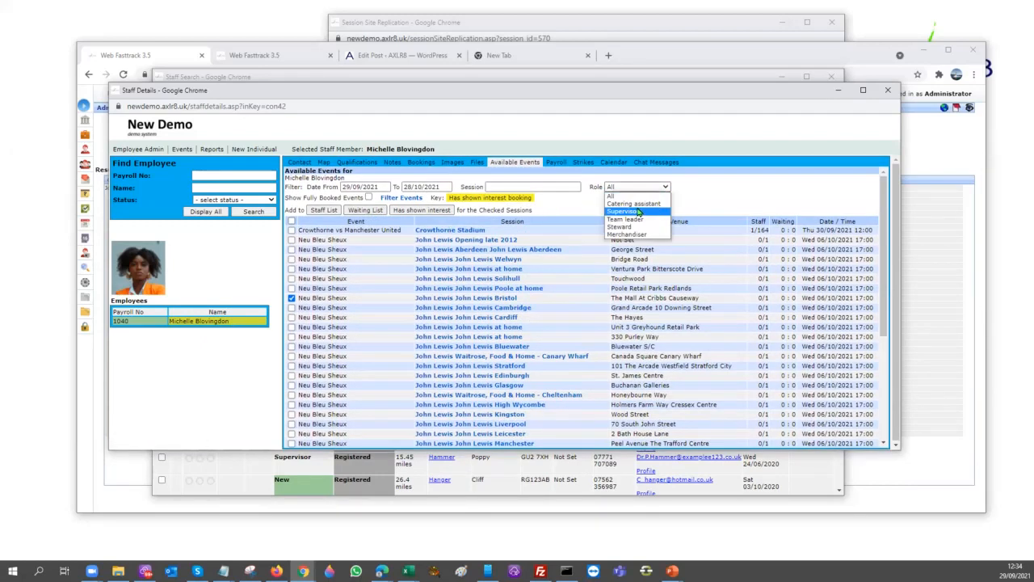
click(629, 235)
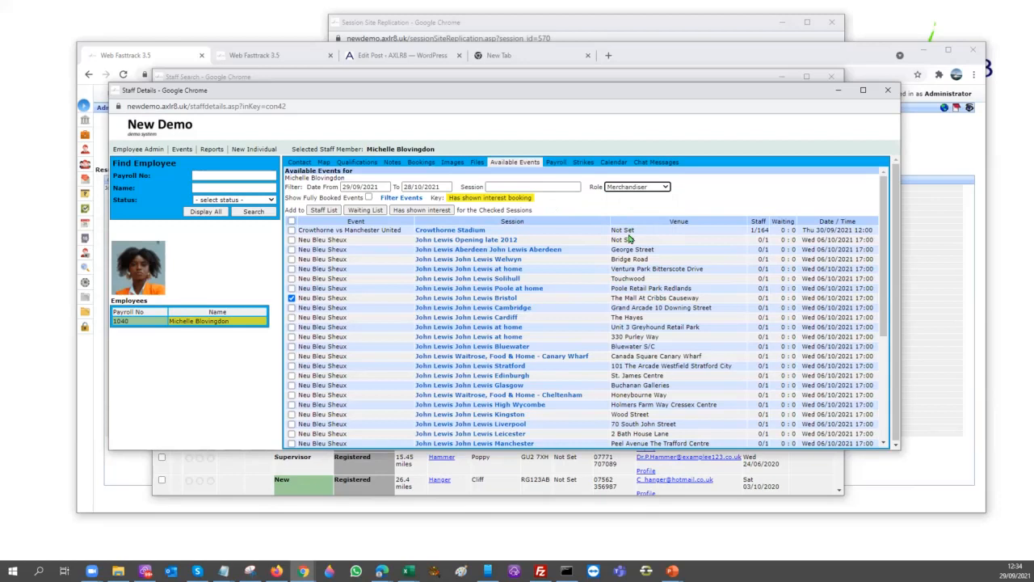
click(387, 198)
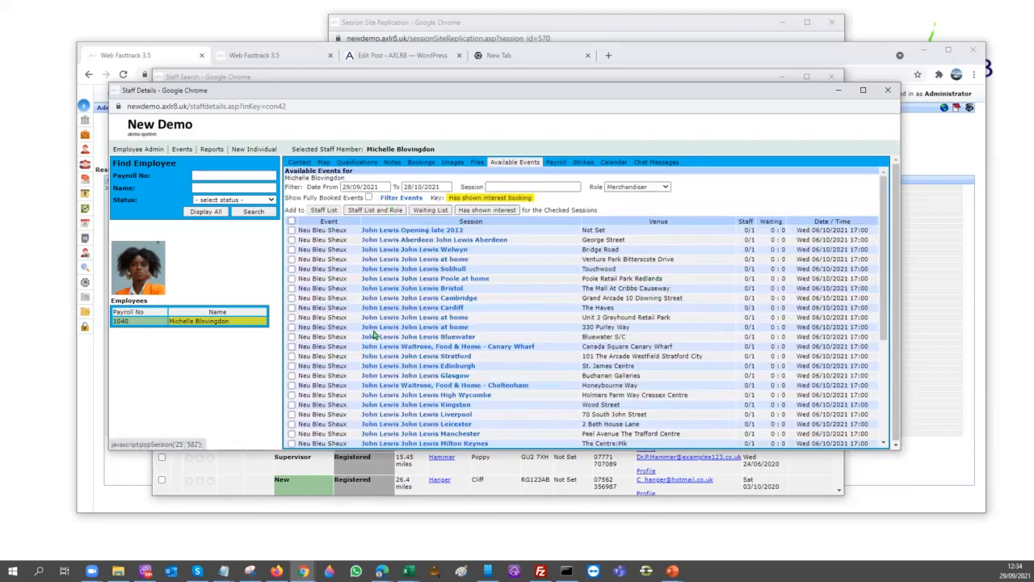
click(292, 288)
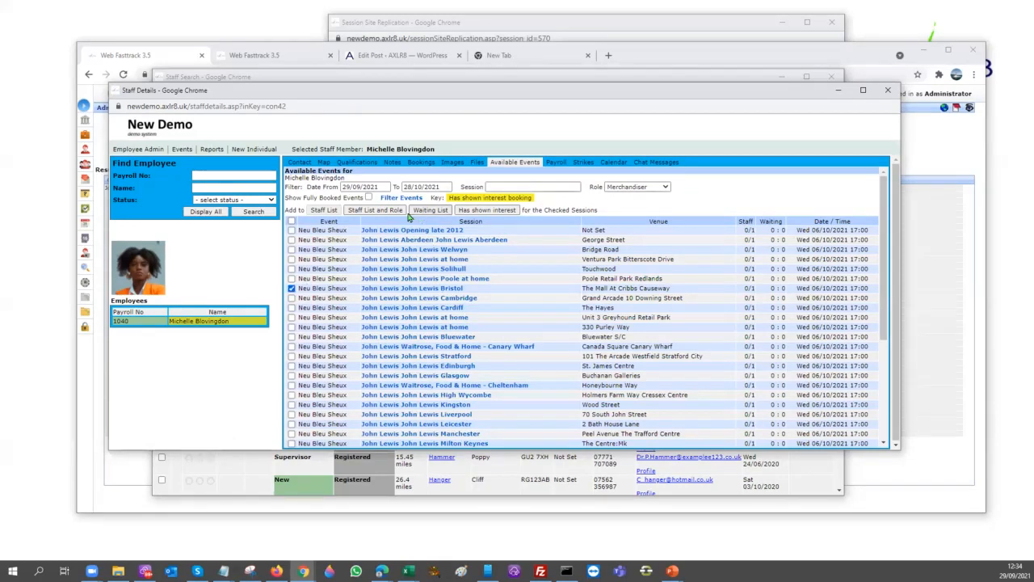
click(388, 212)
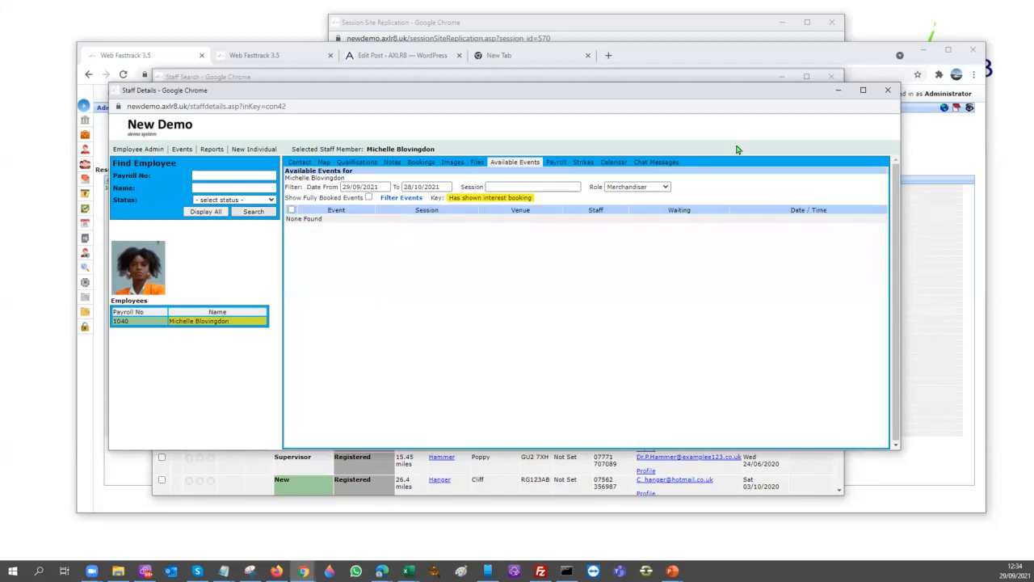
Step: Review the staff member's bookings, close their details, and return to the address search results
click(418, 164)
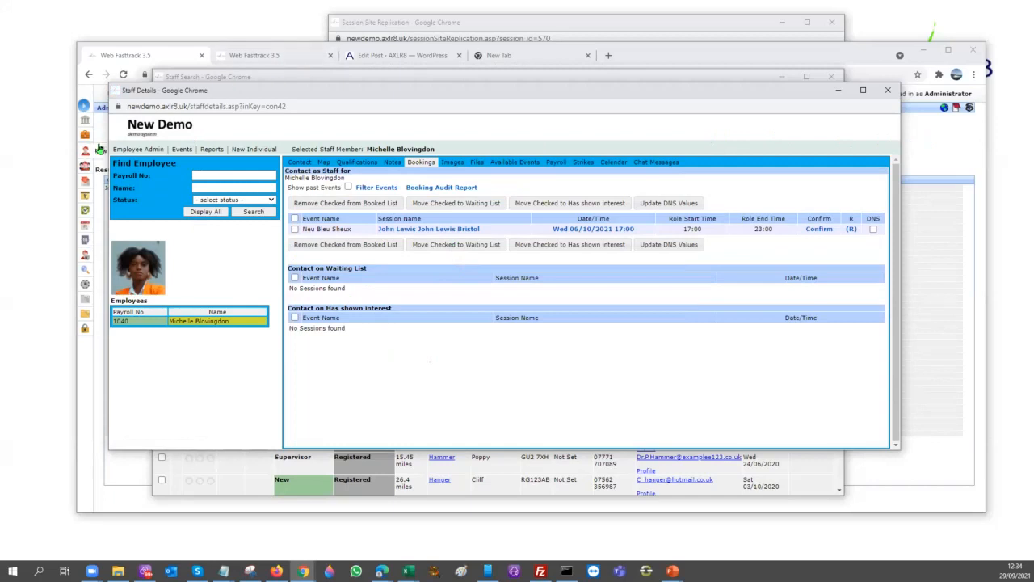
drag(548, 148, 548, 149)
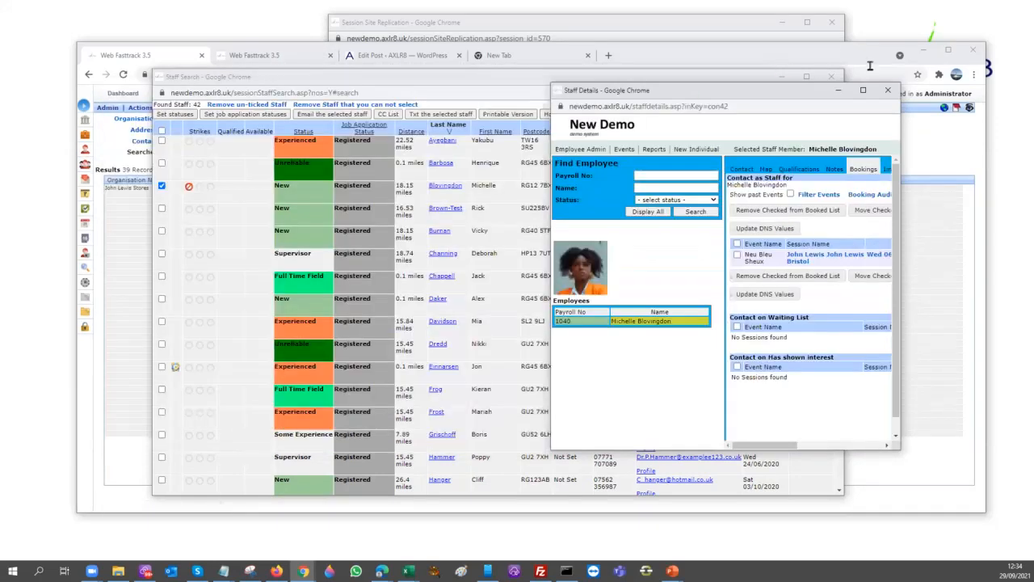
click(891, 82)
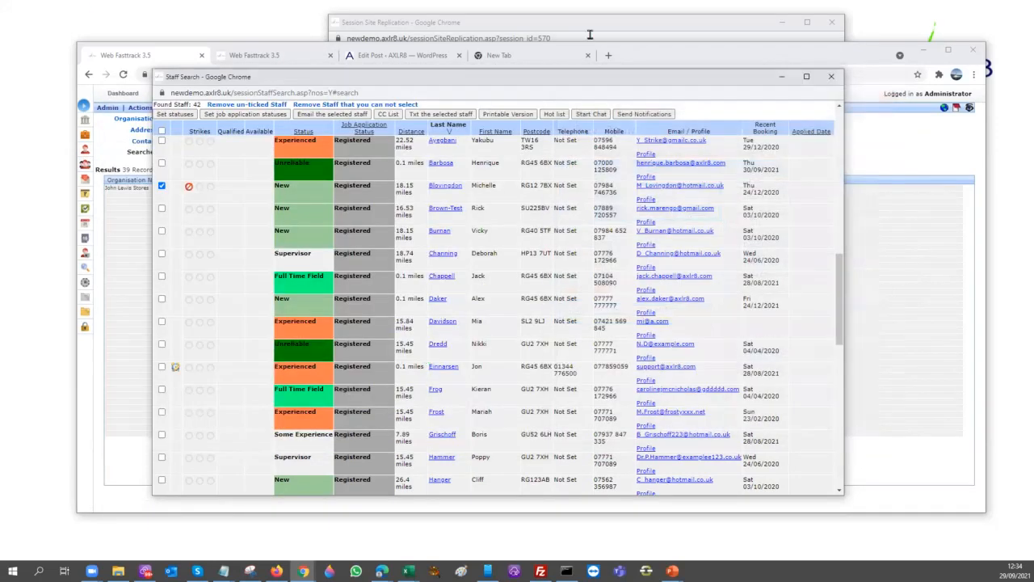
key(alt+Tab)
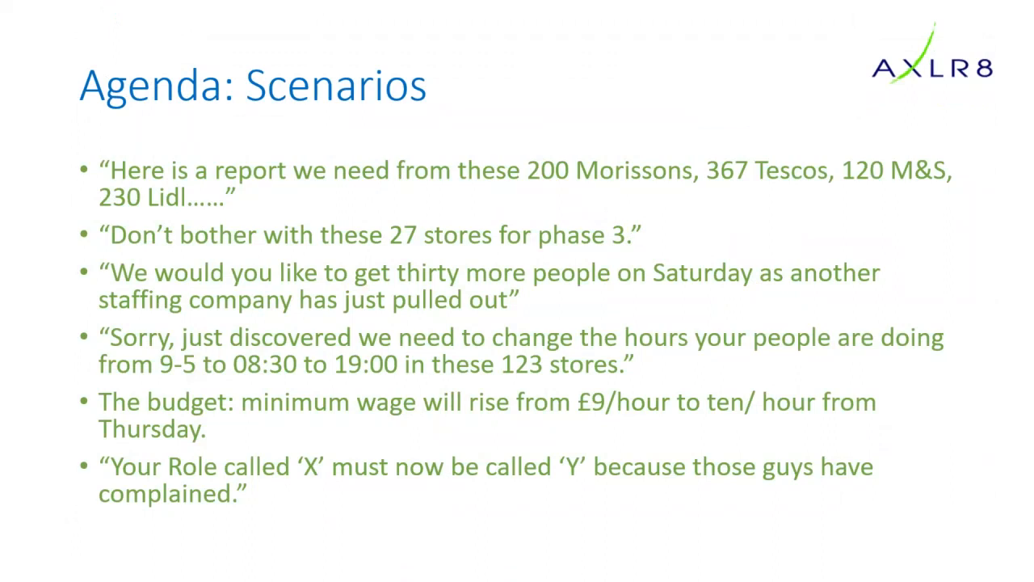
key(alt+Tab)
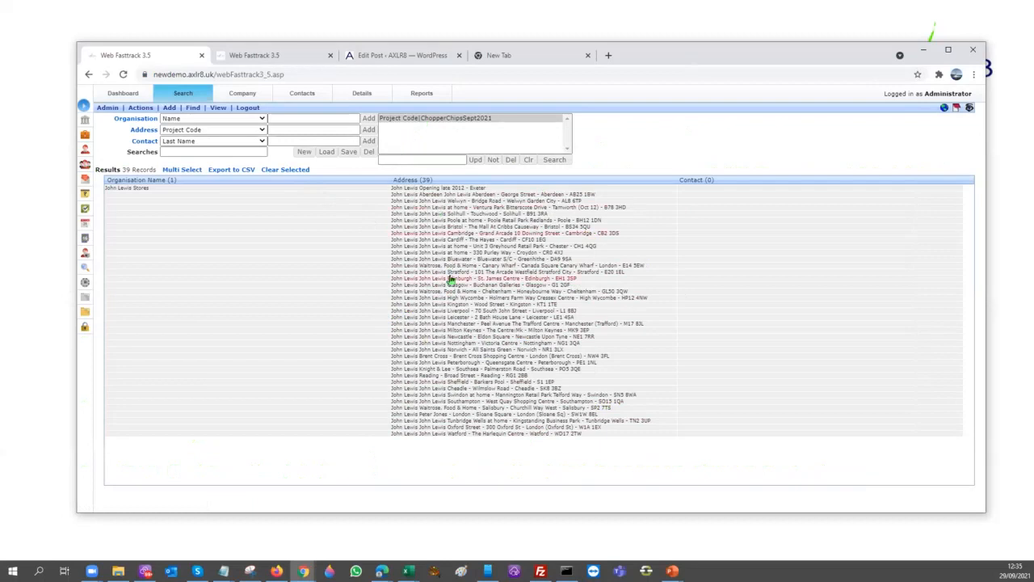
Step: Add postcode hp12 4NW as an address search criterion and copy the Edinburgh store's postcode from the results
click(262, 132)
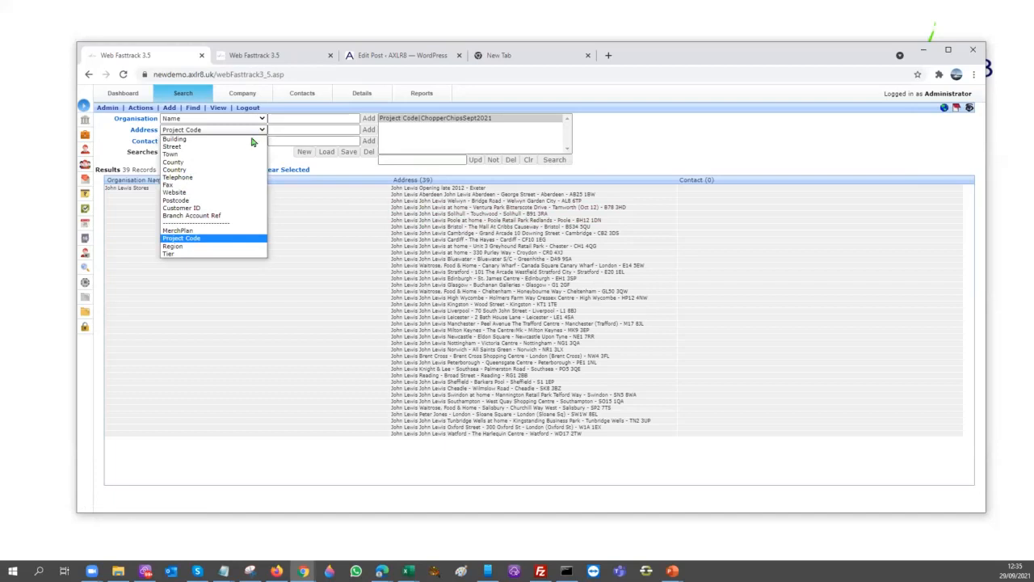
click(195, 202)
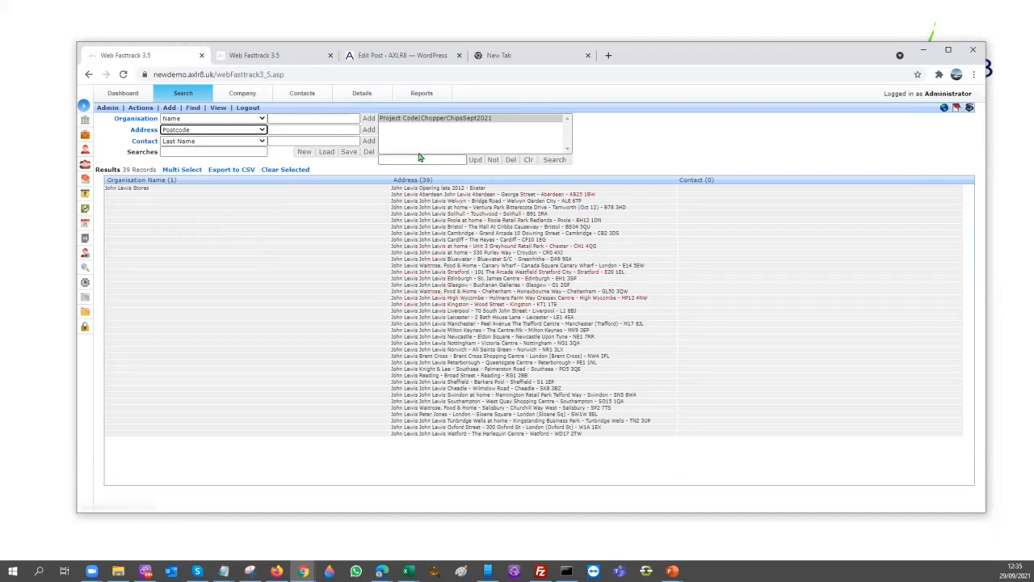
click(288, 129)
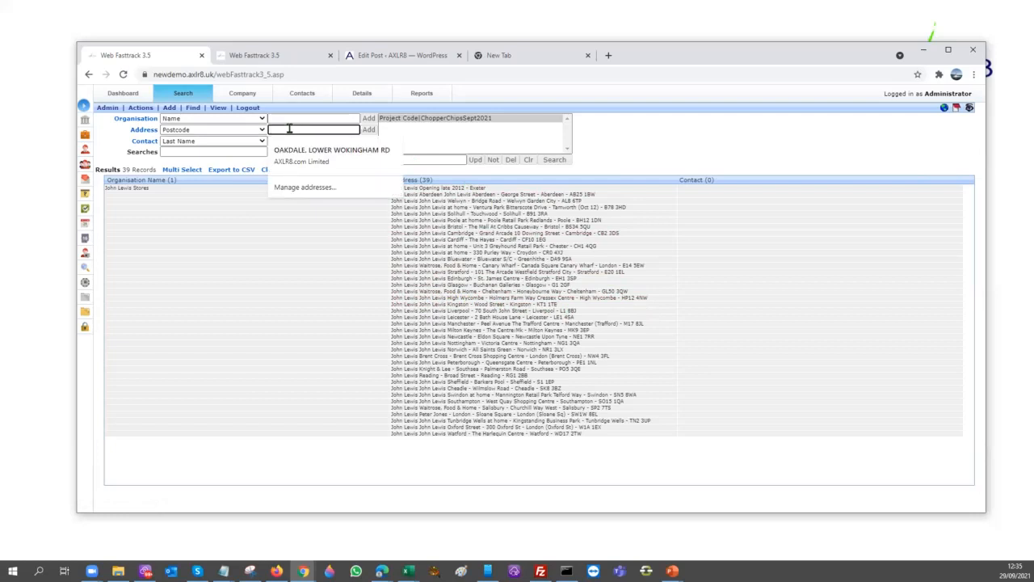
text(hp12 4NW)
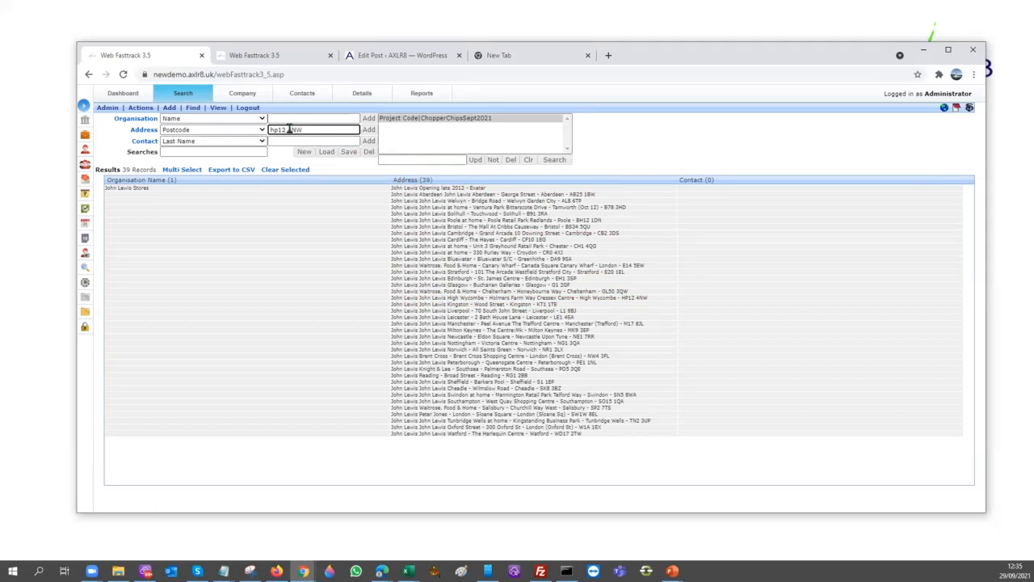
key(Return)
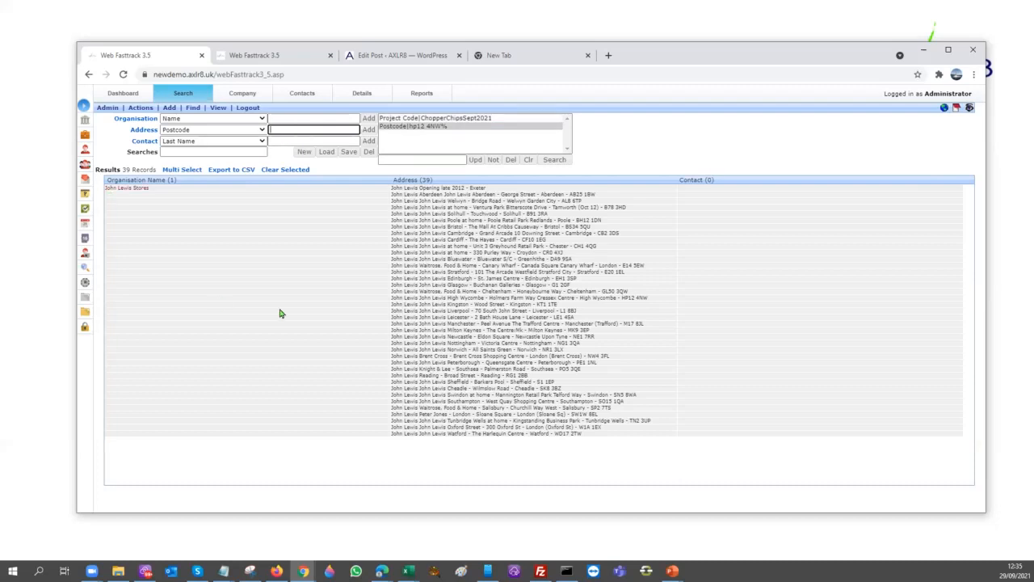
drag(578, 280, 560, 279)
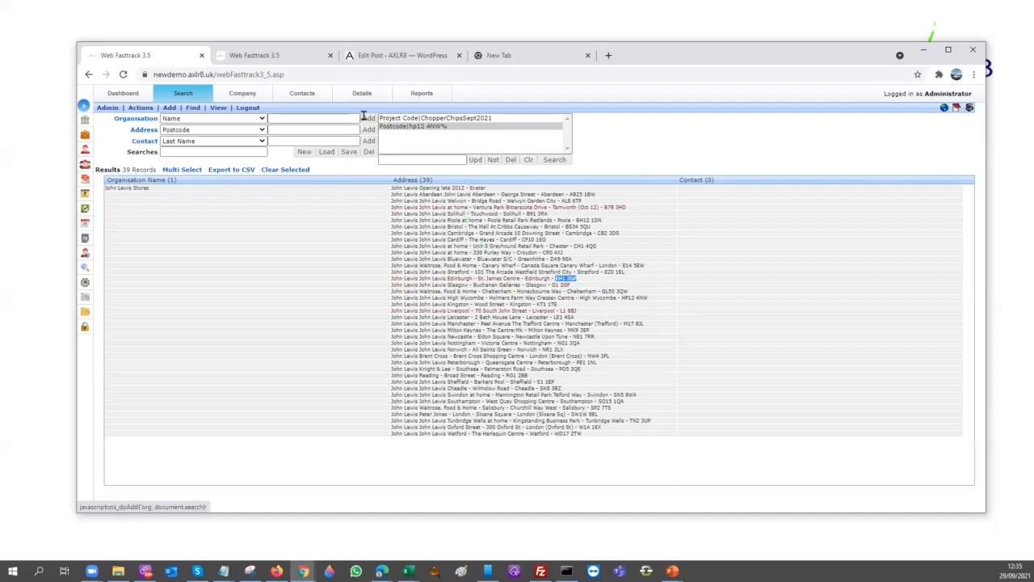
click(317, 128)
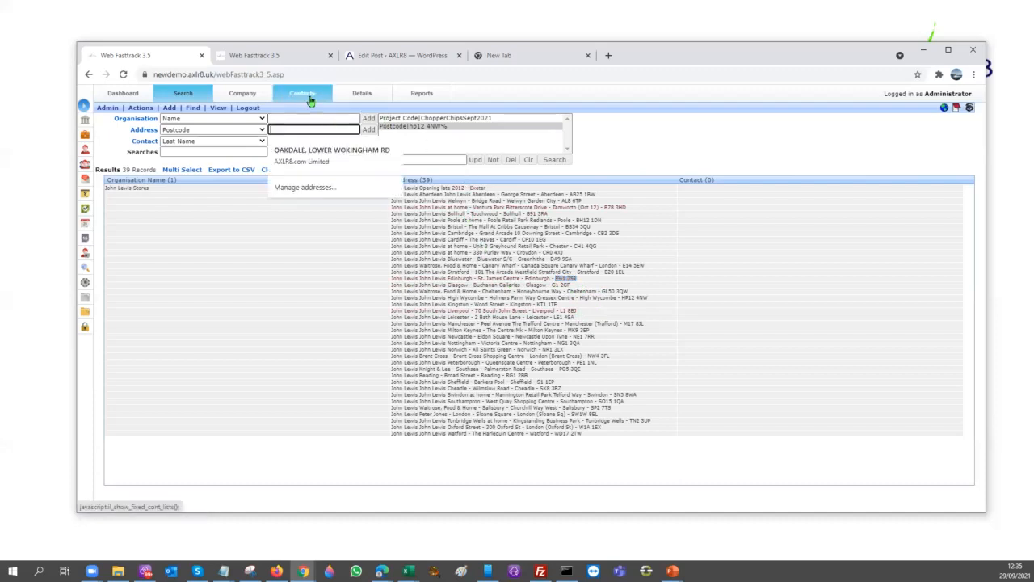
text(EH1 3SP)
key(Return)
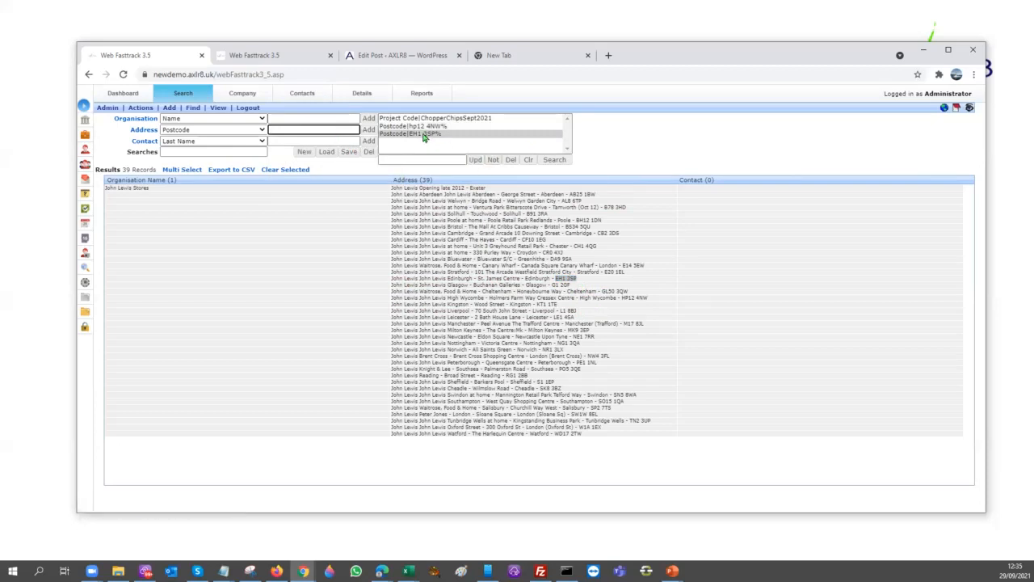
click(510, 162)
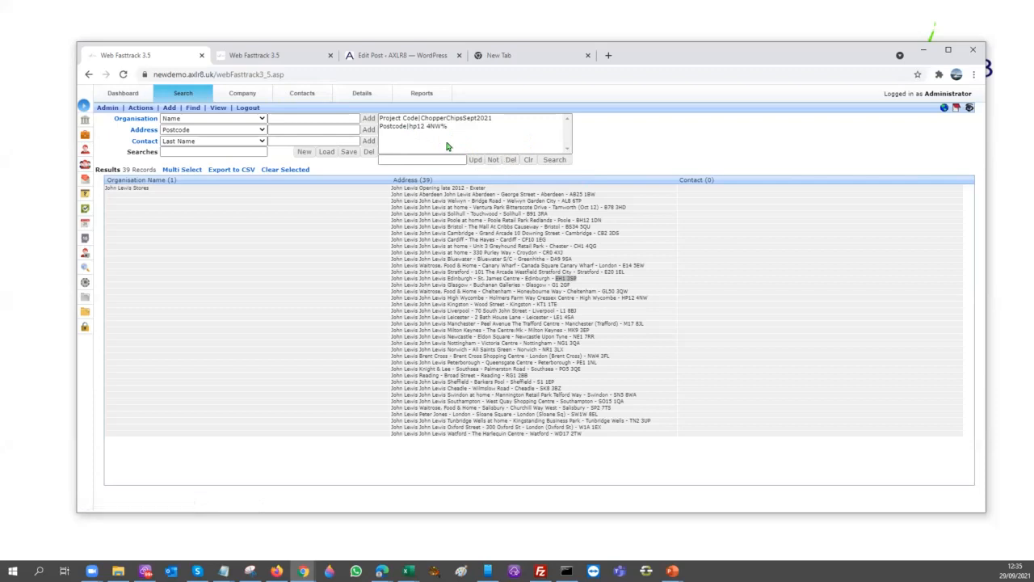
Step: Exclude postcodes hp12 4NW and EH1 3SP from the ChopperChipsSept2021 address search and run it
click(411, 127)
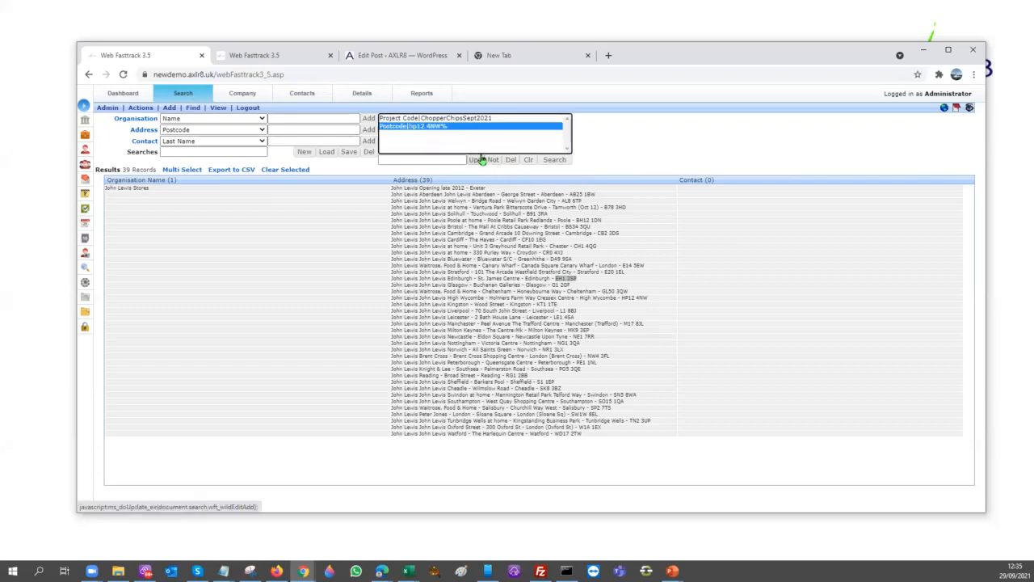
click(493, 160)
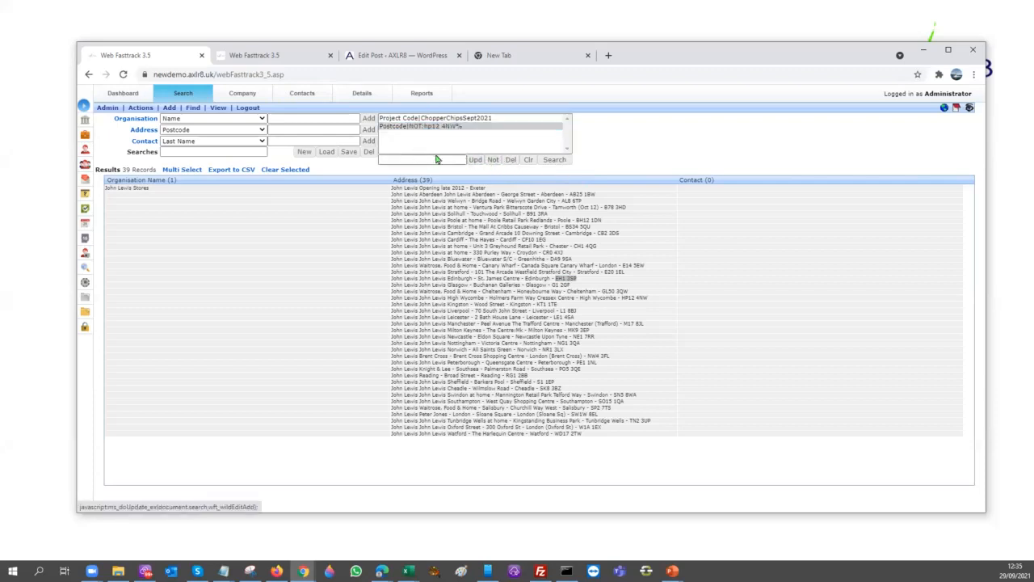
right_click(316, 135)
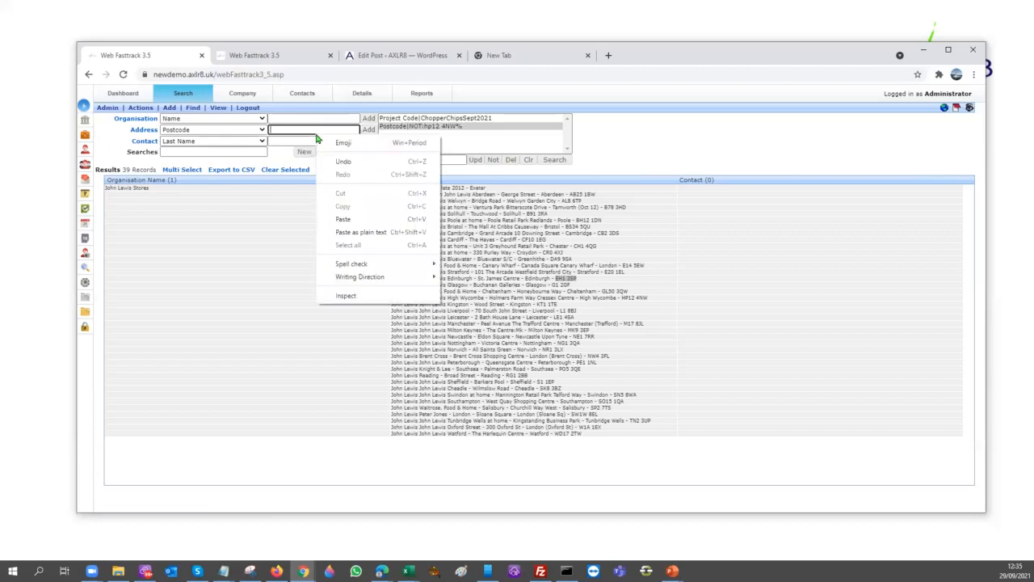
click(353, 224)
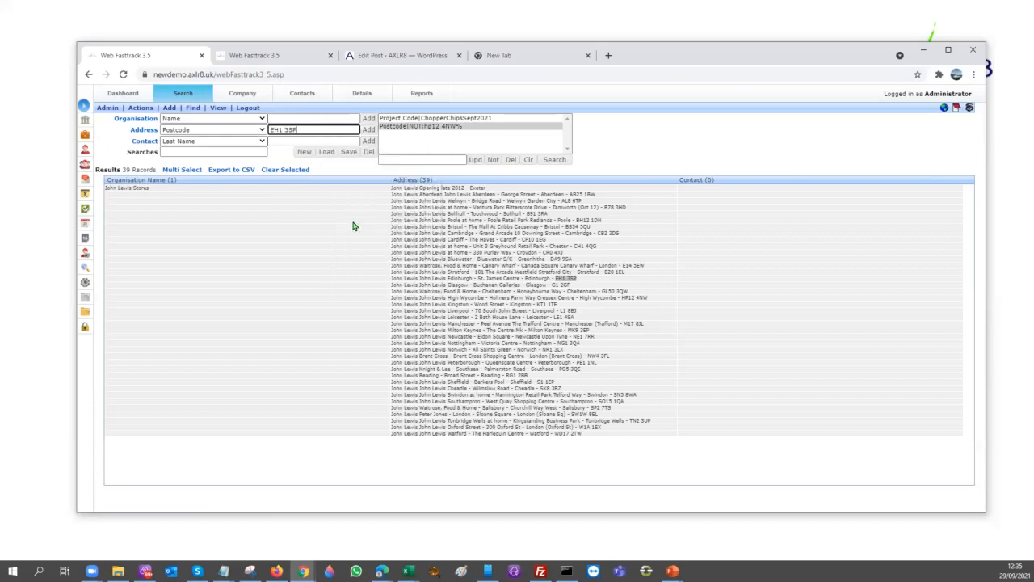
click(368, 129)
click(493, 160)
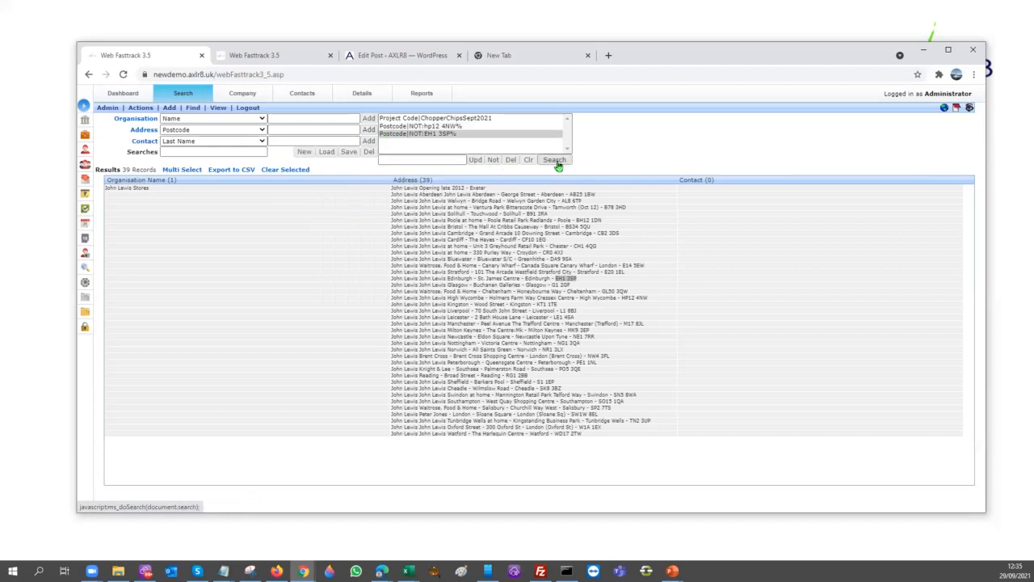
click(557, 160)
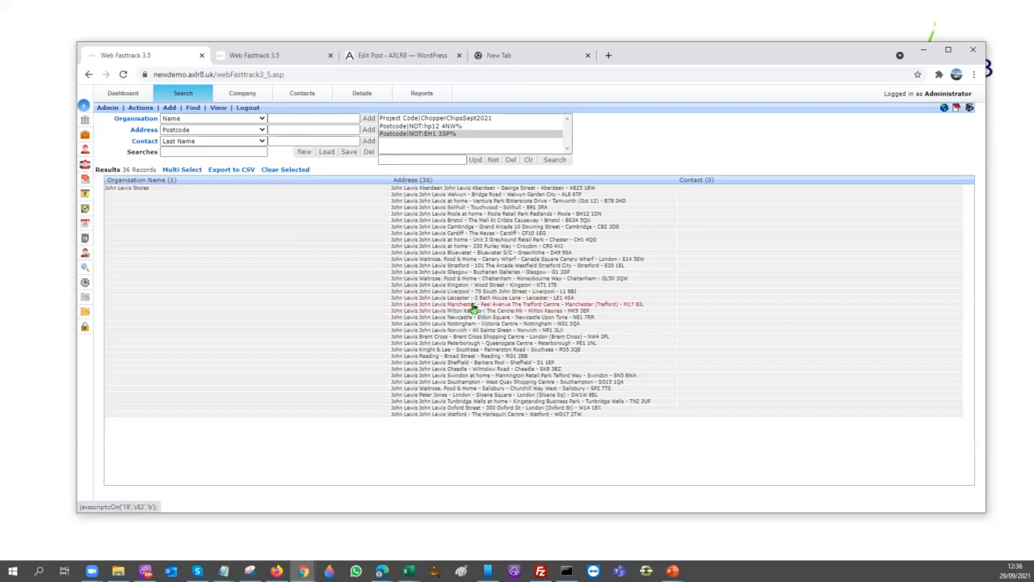
Step: Switch the EH1 3SP postcode criterion from excluded to included and rerun the address search
click(434, 134)
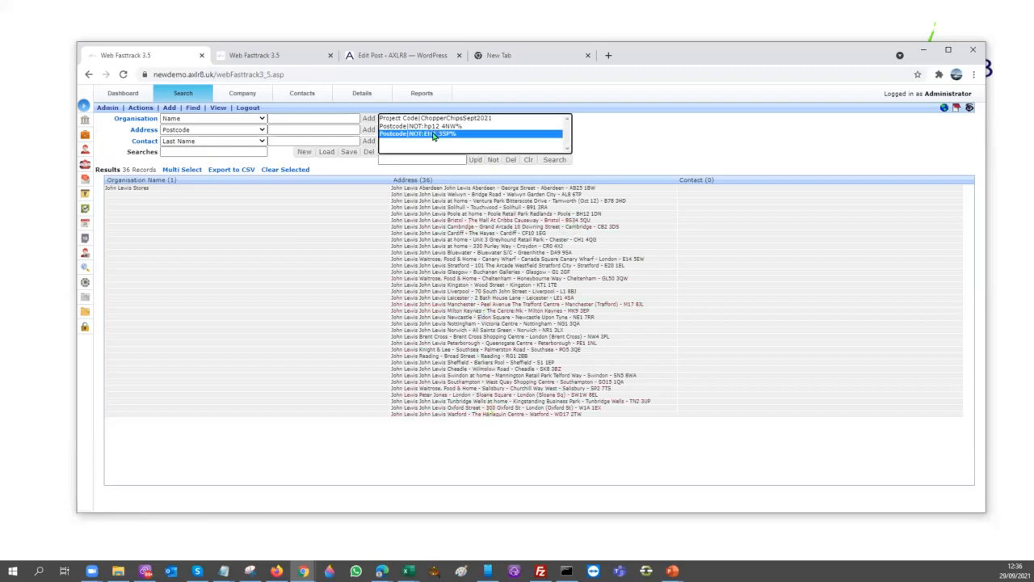
click(493, 159)
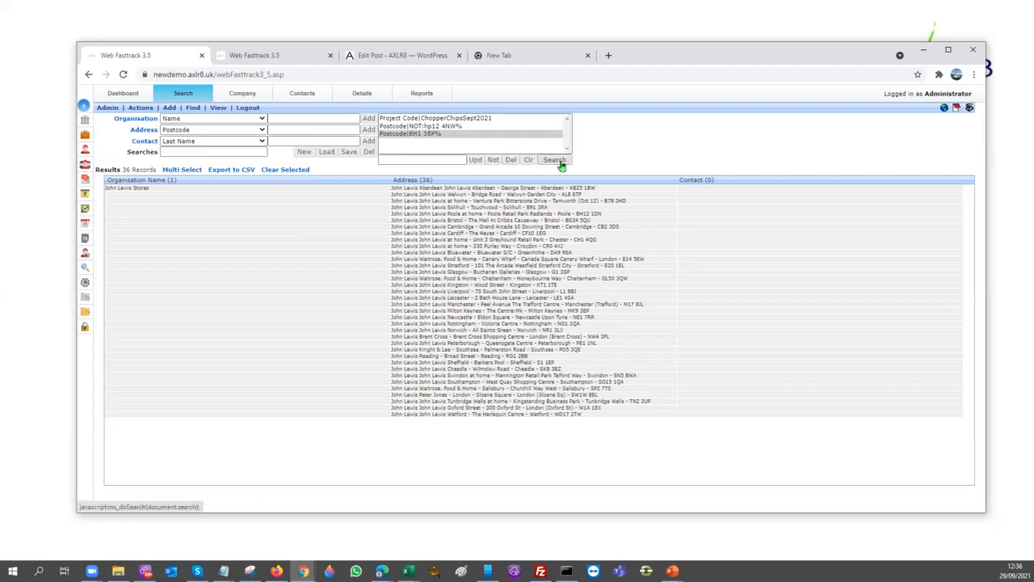
click(554, 160)
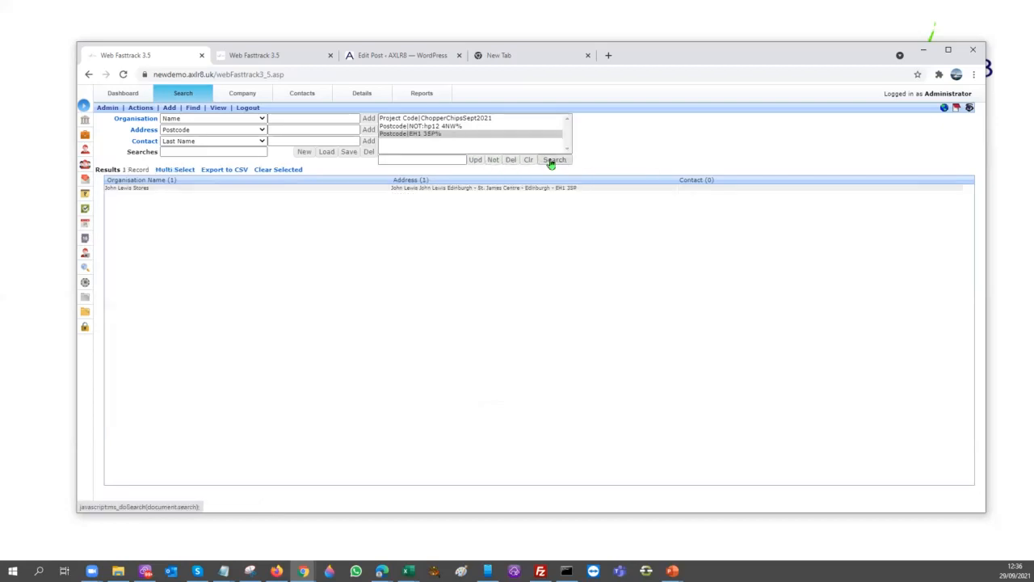
Step: Exclude postcode EH1 3SP again, switch the hp12 4NW criterion to included, and rerun the address search
click(493, 161)
click(415, 127)
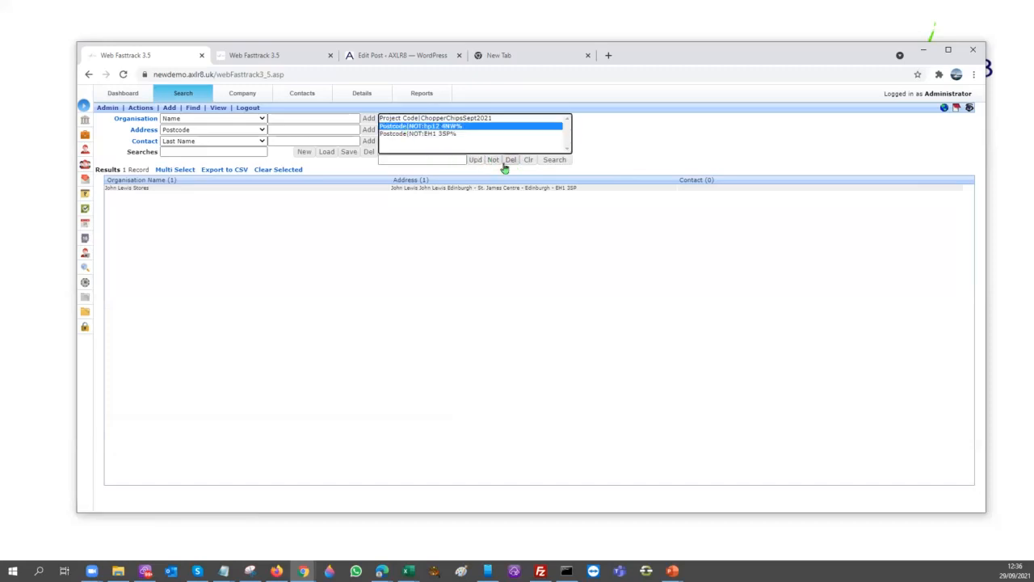
click(495, 162)
click(558, 163)
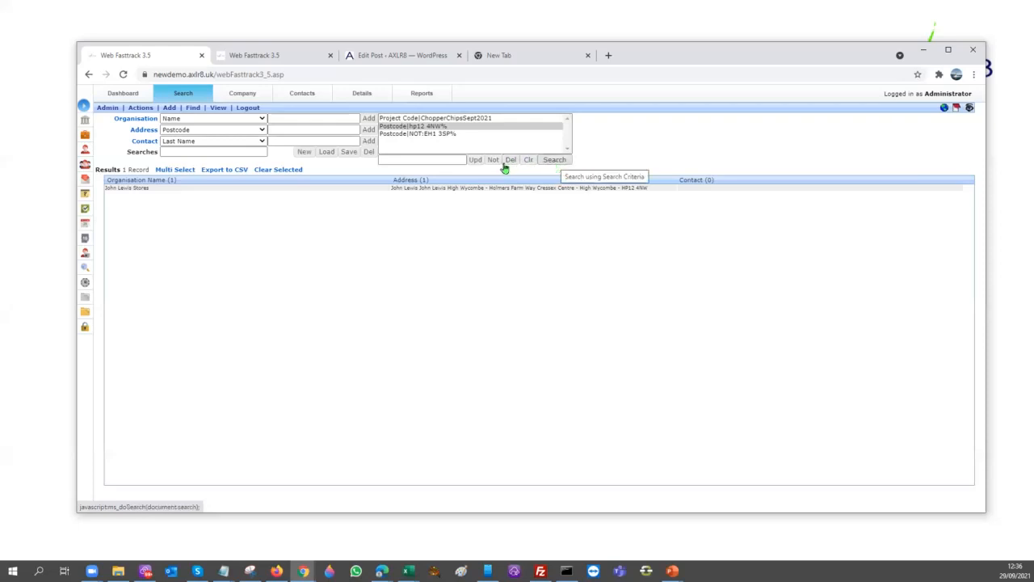
Step: Exclude postcode hp12 4NW again alongside EH1 3SP and rerun the ChopperChipsSept2021 address search
click(492, 161)
click(556, 161)
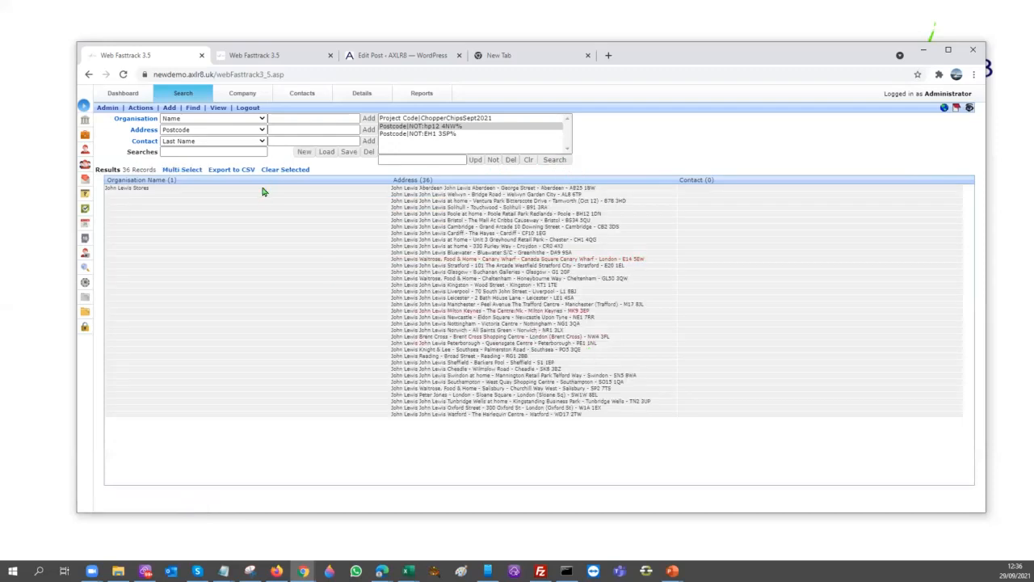
Step: Switch the address search field from Postcode to Project Code and look through its list of used values
double_click(282, 128)
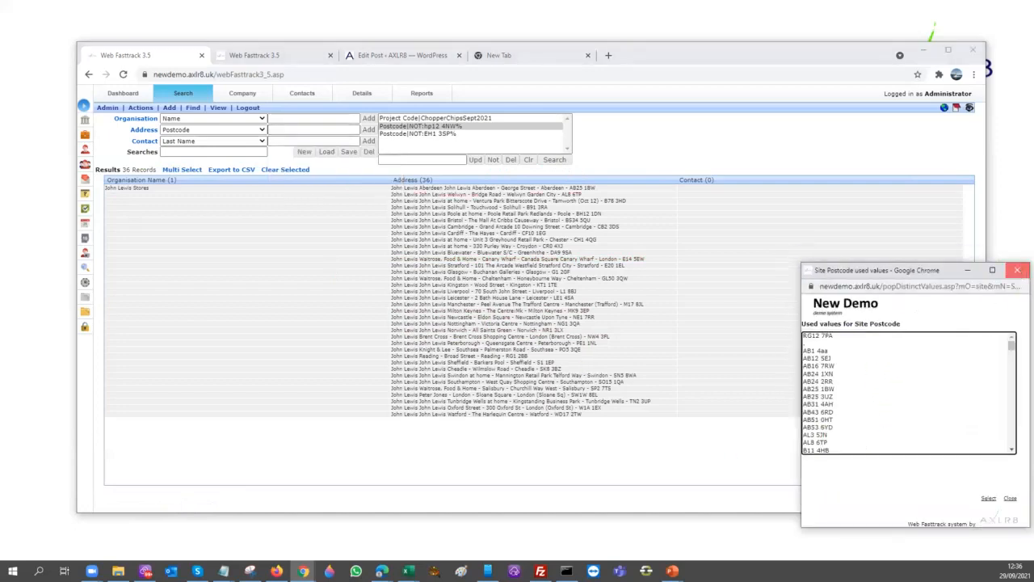
click(1017, 270)
click(262, 130)
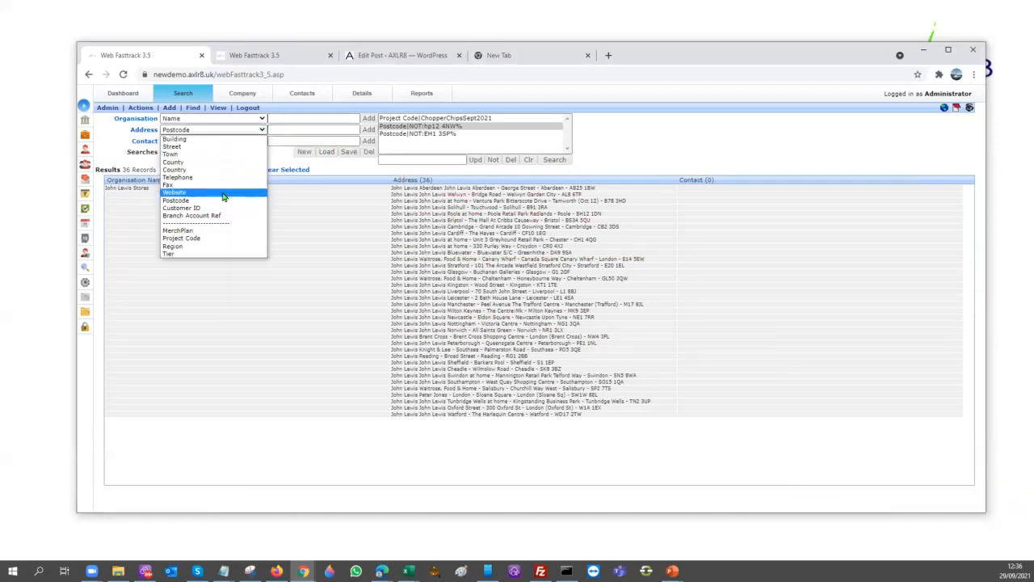
click(195, 240)
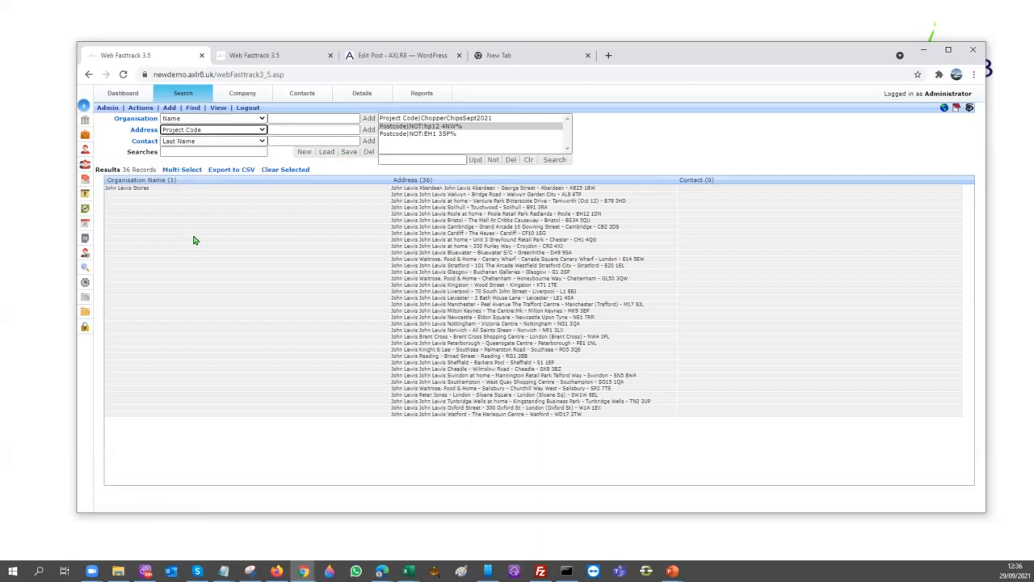
double_click(294, 133)
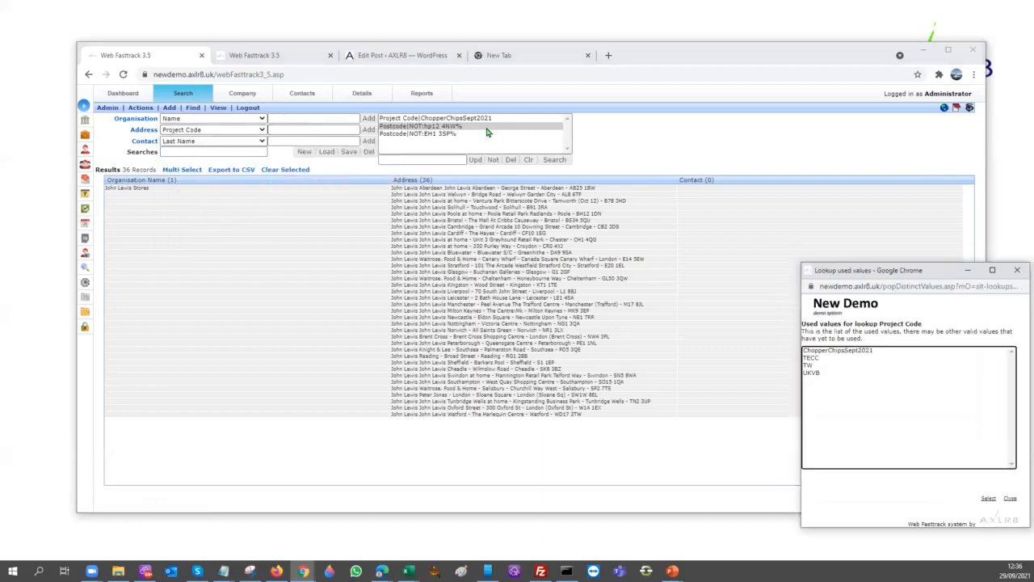
click(1018, 270)
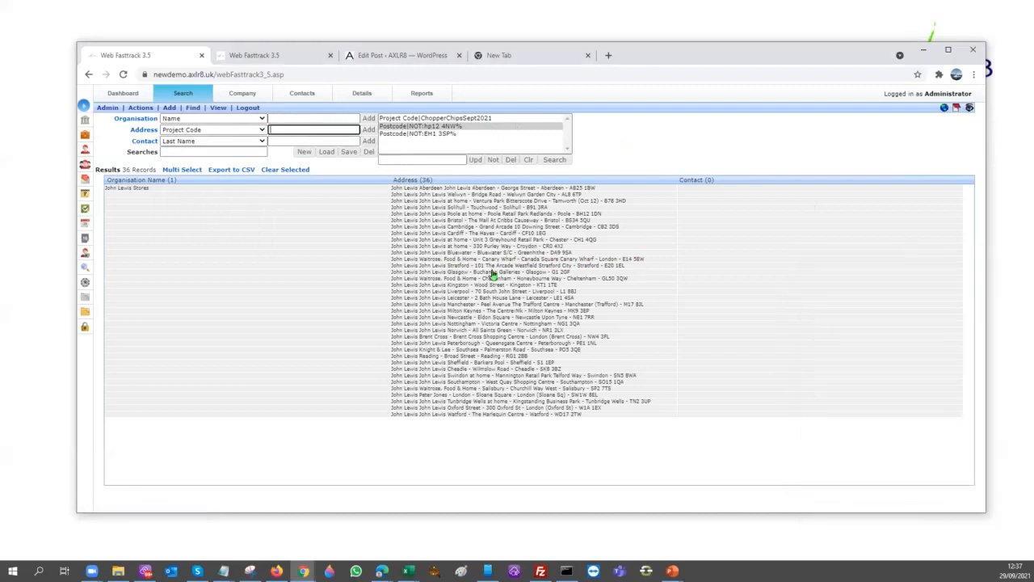
Step: Multi-select all the found John Lewis stores with site_postcode as the field and proceed with the selected sites
click(176, 171)
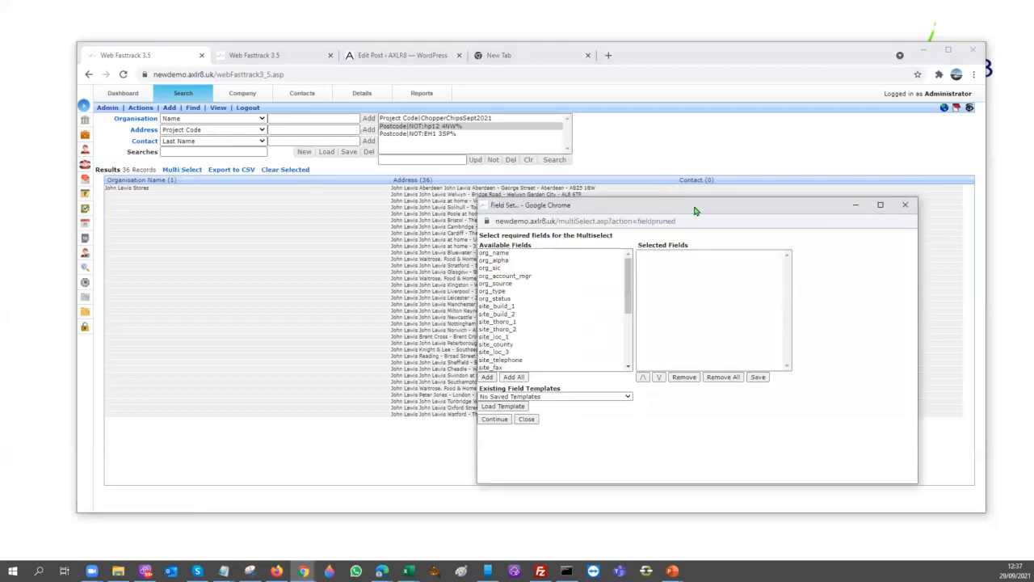
drag(610, 202, 296, 155)
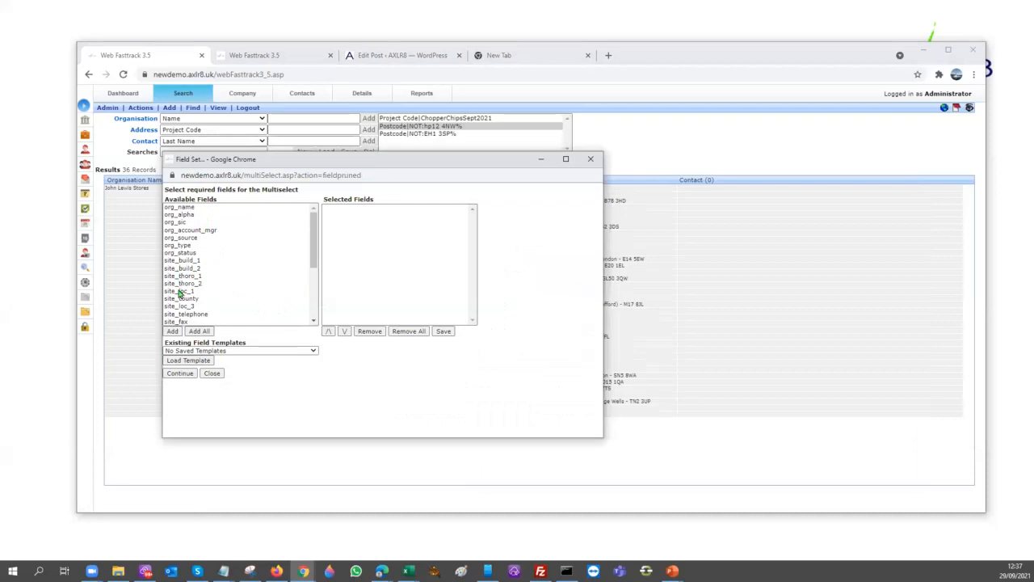
scroll(184, 300, down, 2)
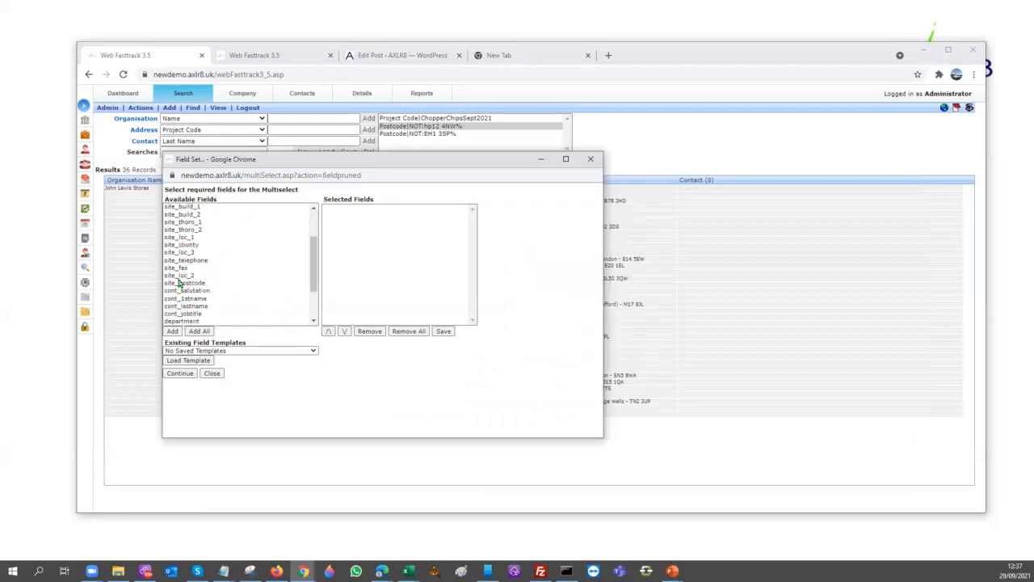
double_click(171, 285)
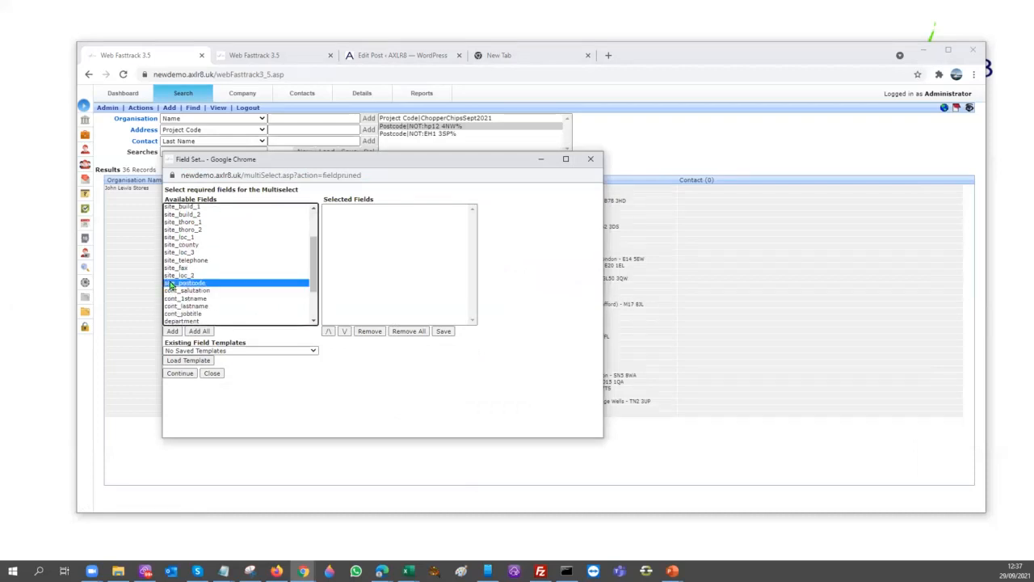
click(181, 373)
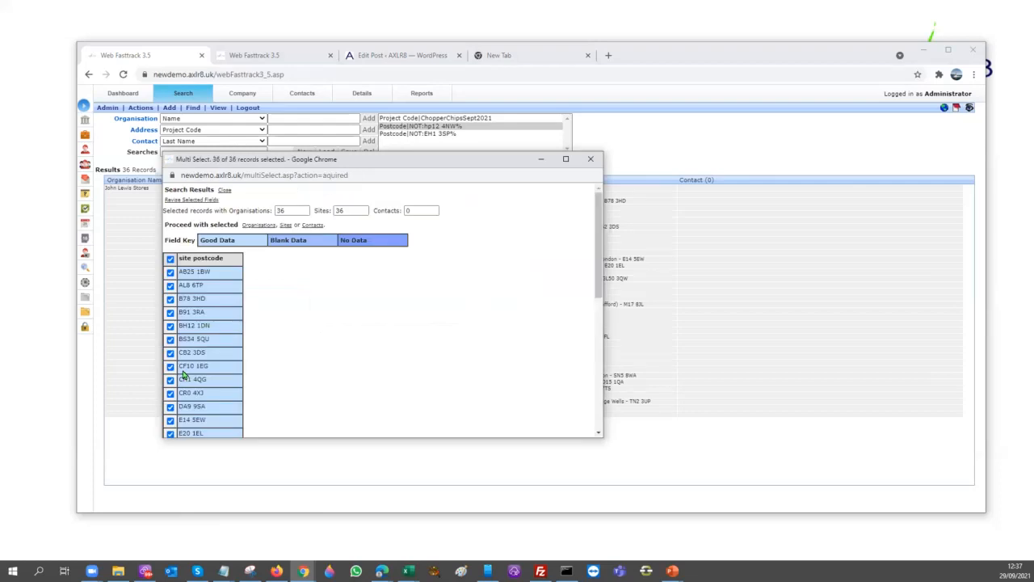
click(285, 225)
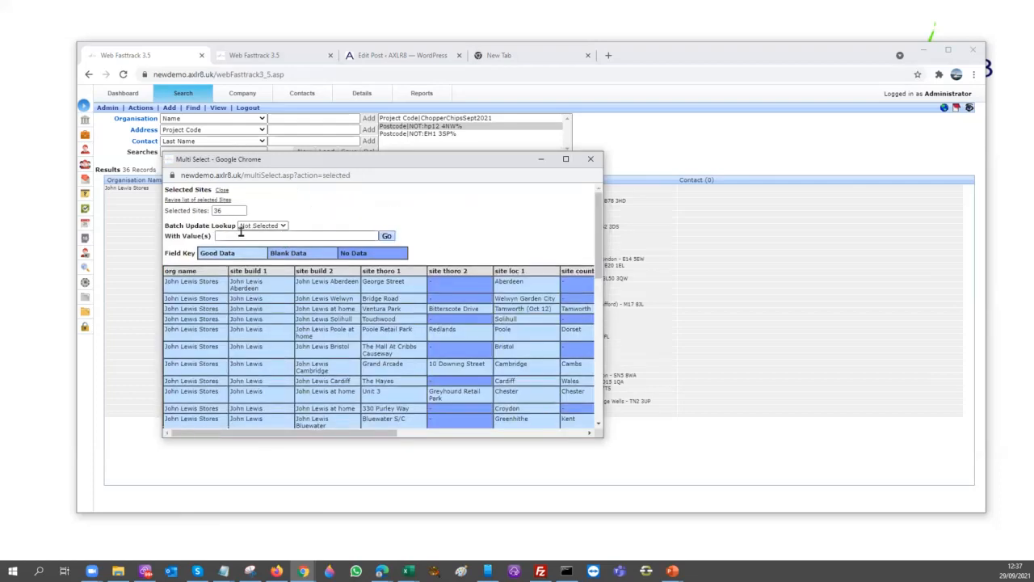
Step: Choose Project Code as the batch update lookup and add Training29Sept to its available options
click(259, 227)
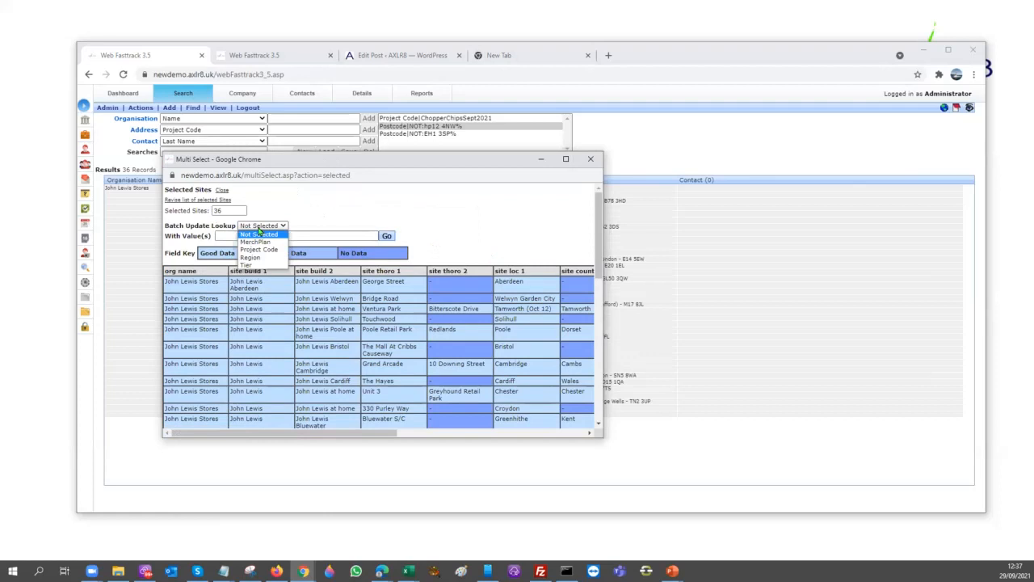
click(253, 249)
click(240, 235)
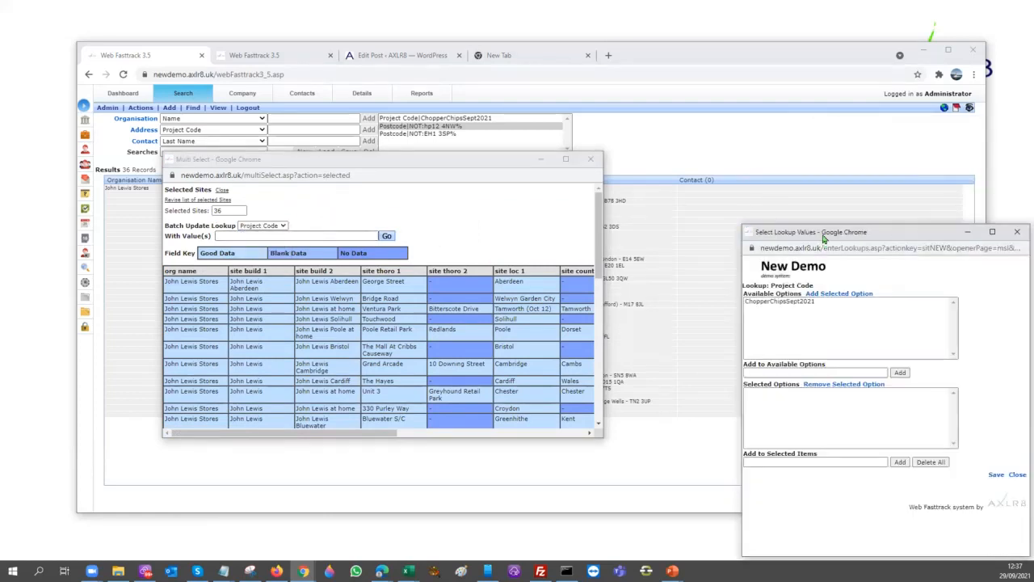
drag(824, 239, 721, 187)
click(715, 322)
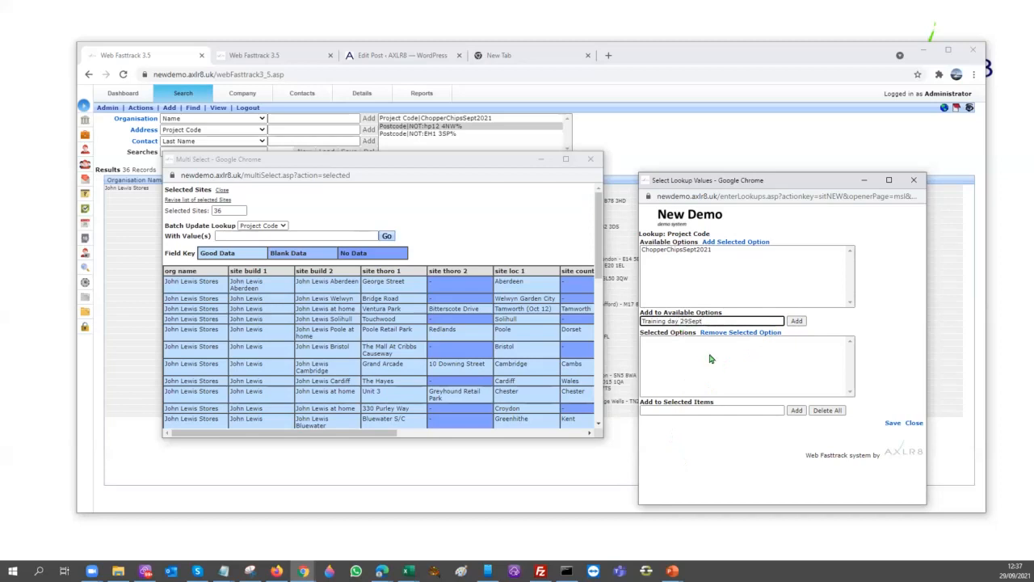
key(BackSpace)
key(BackSpace)
key(BackSpace)
key(BackSpace)
key(BackSpace)
drag(719, 321, 594, 330)
click(796, 322)
Step: Move Training29Sept into the selected Project Code options and save it as the batch update value
click(664, 257)
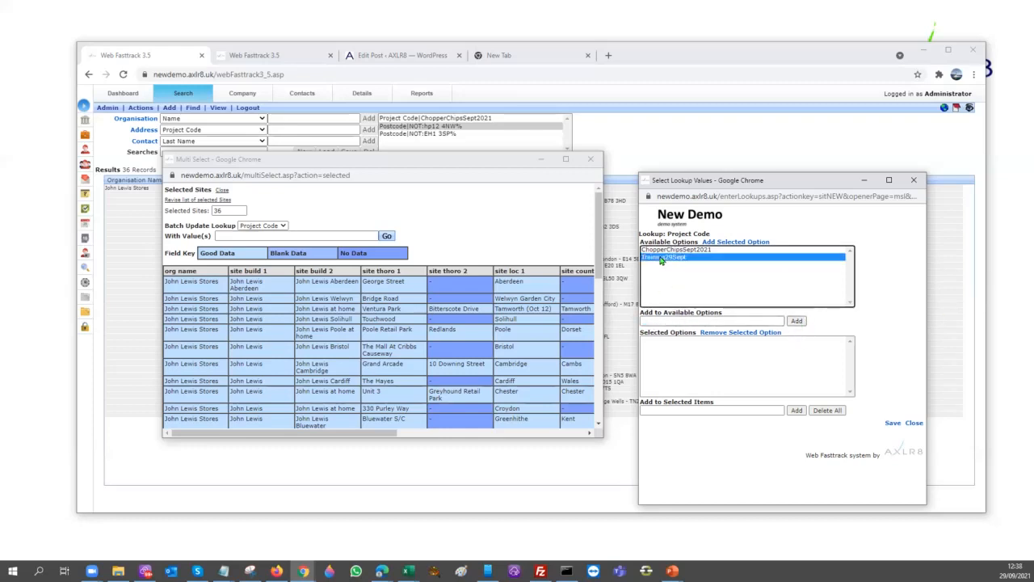
click(797, 411)
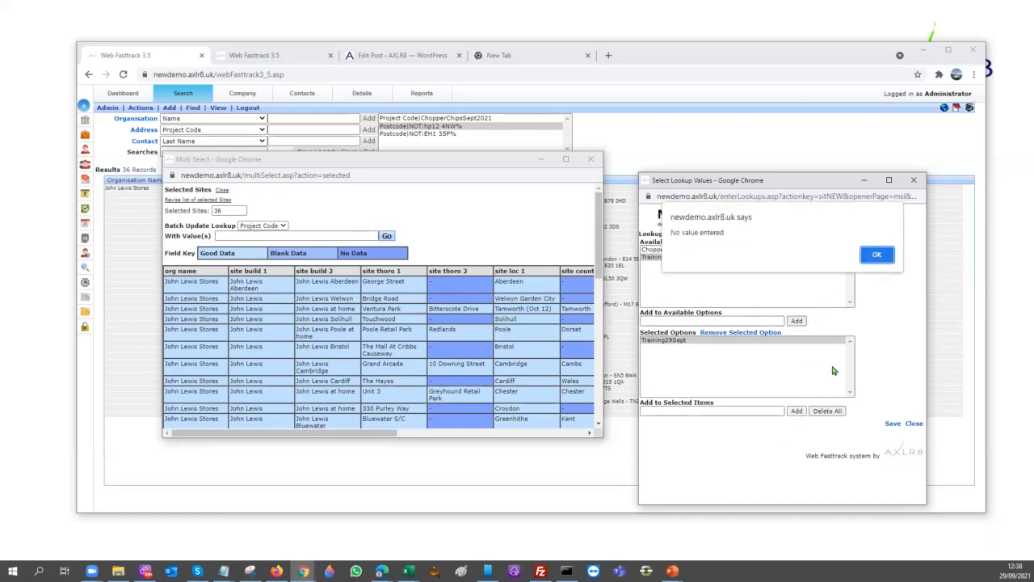
click(877, 260)
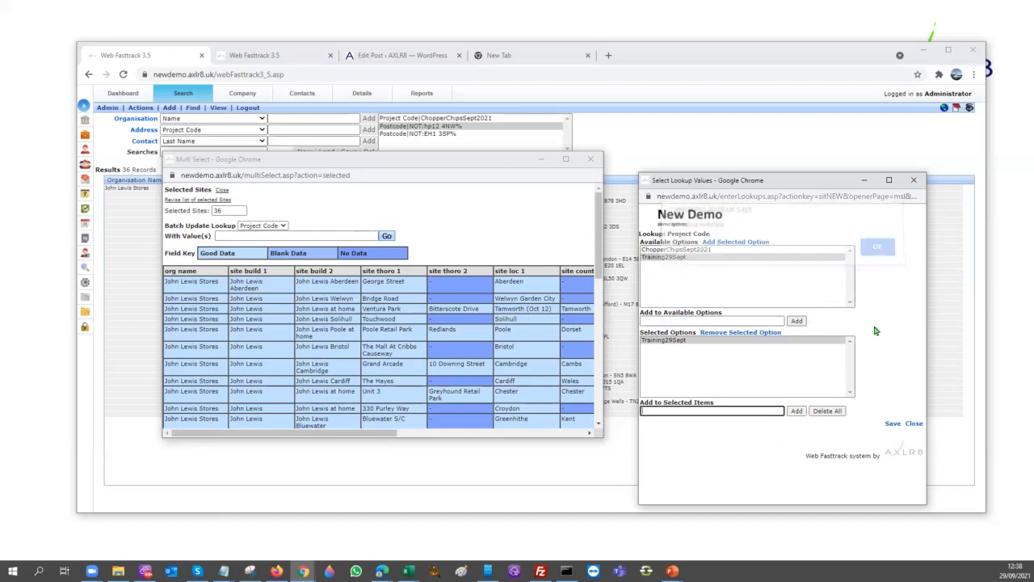
click(892, 425)
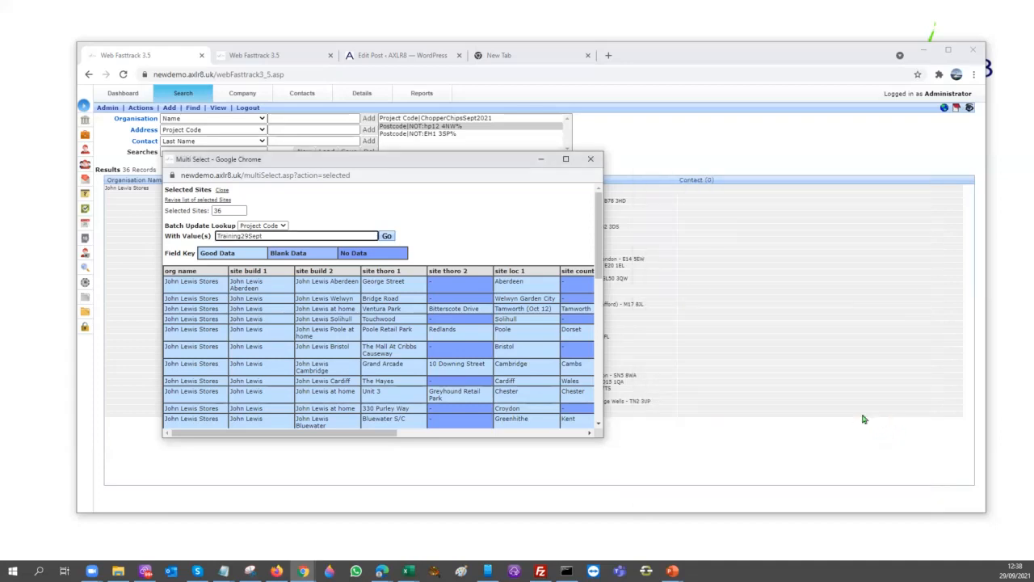
Step: Run the Training29Sept project code batch update on every selected site, confirm it and close the multi-select window
click(388, 238)
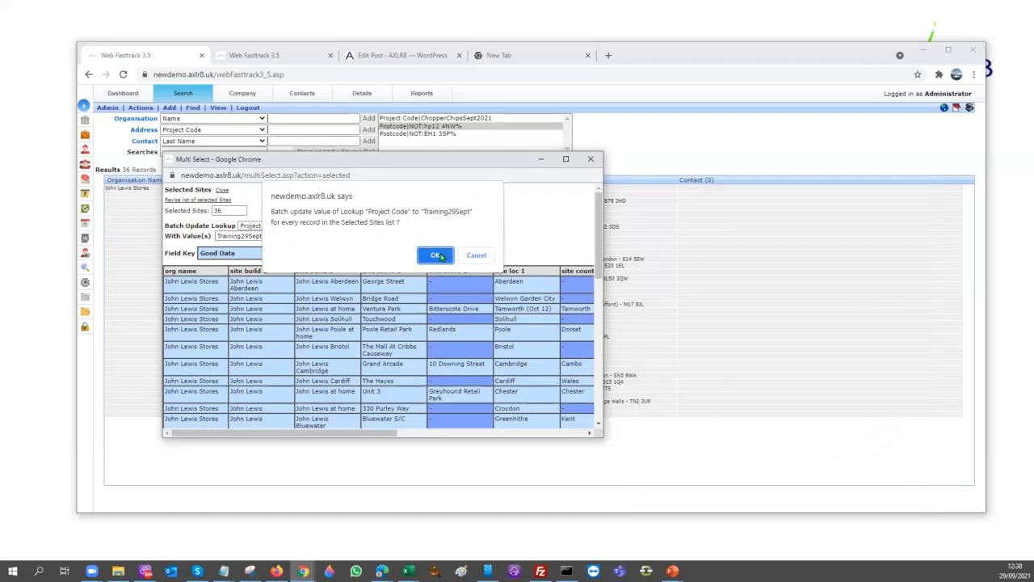
click(436, 255)
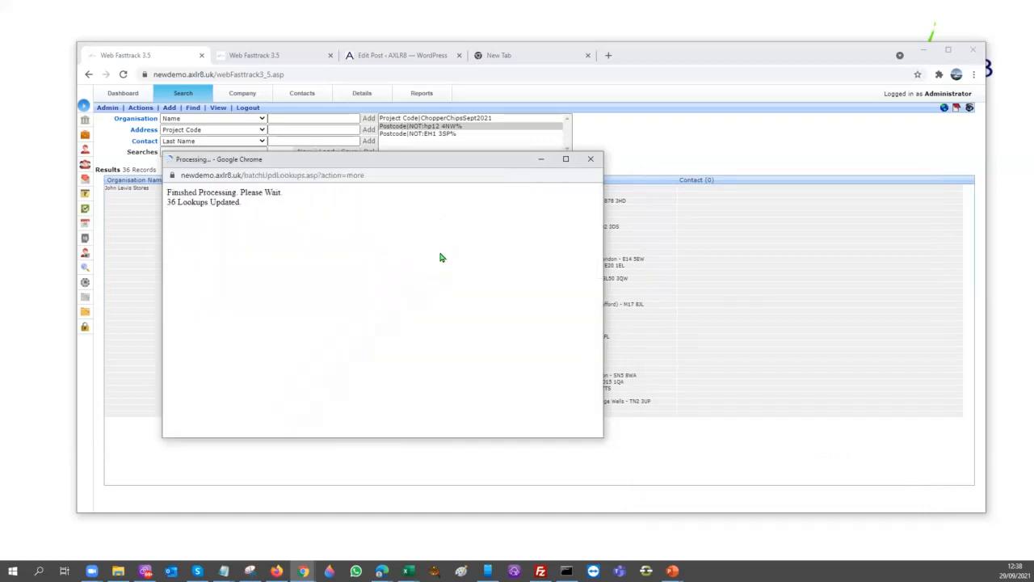
click(593, 159)
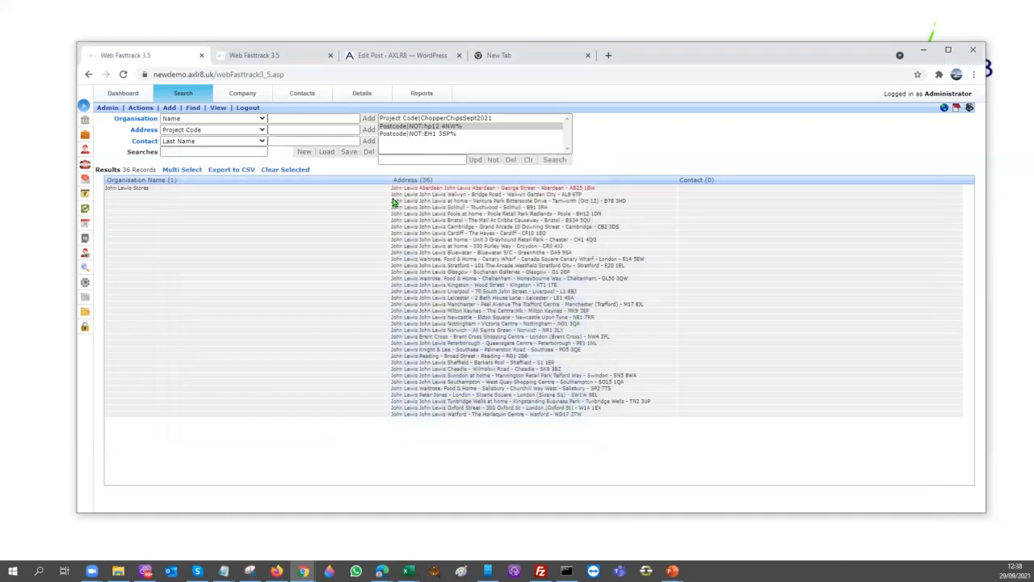
Step: Clear the old search criteria and search addresses by Project Code Training29Sept, looking the value up with "train"
click(529, 159)
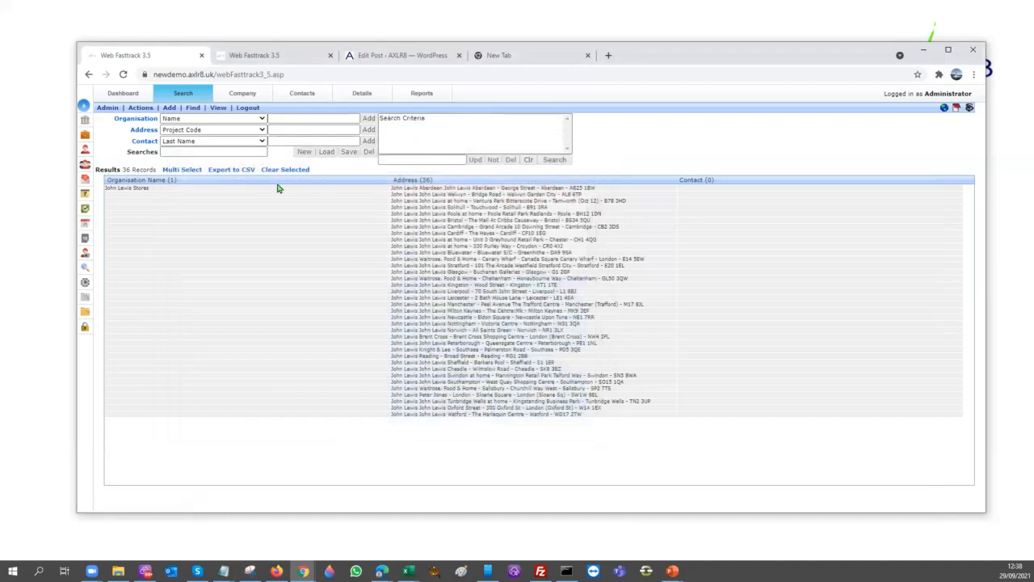
click(287, 130)
text(train)
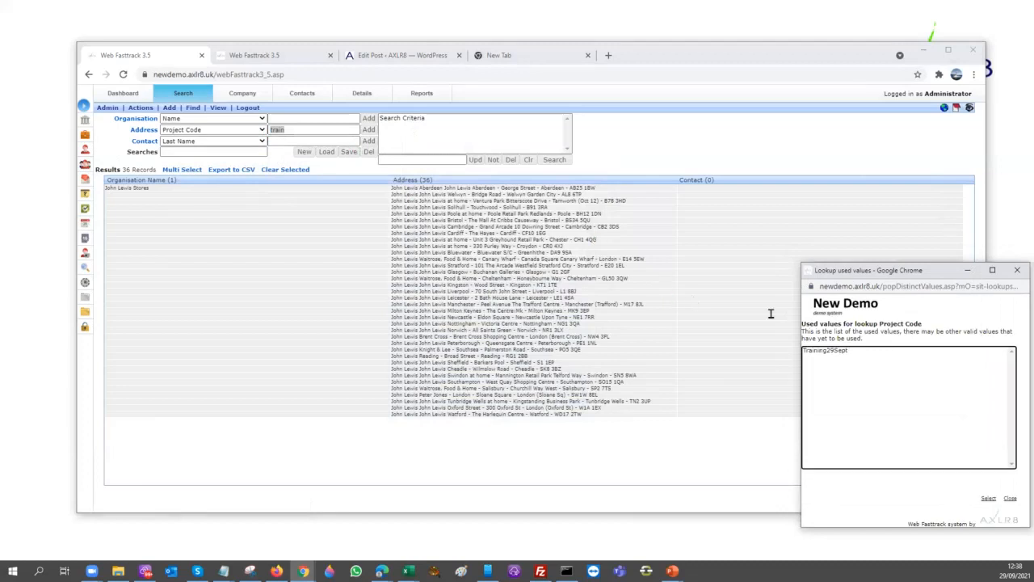
click(832, 351)
double_click(832, 351)
click(554, 159)
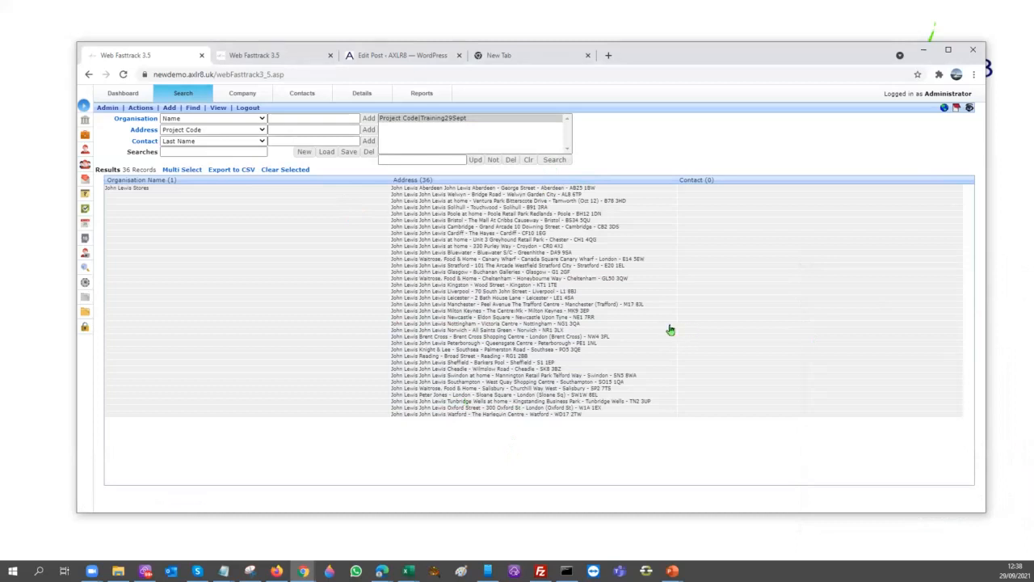
Step: Close the leftover Session Site Replication window and bring the address search browser window back into full view
drag(645, 53, 619, 290)
click(695, 229)
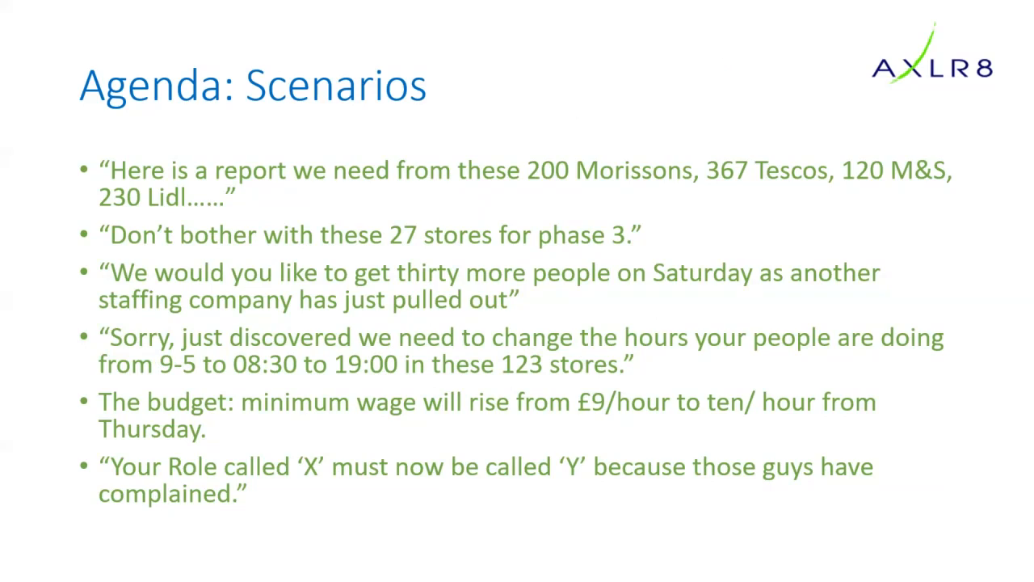
key(alt+Tab)
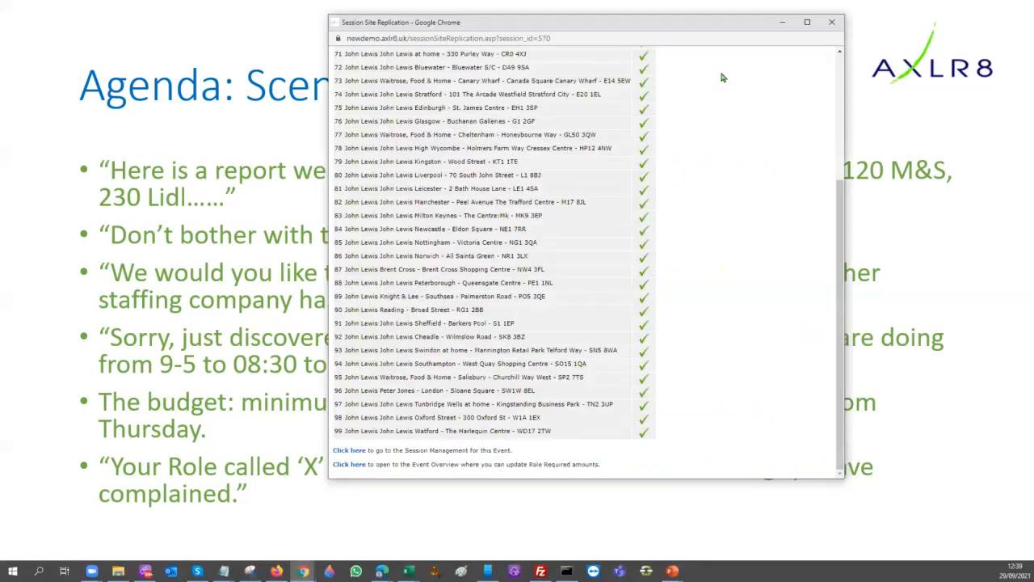
scroll(841, 245, up, 3)
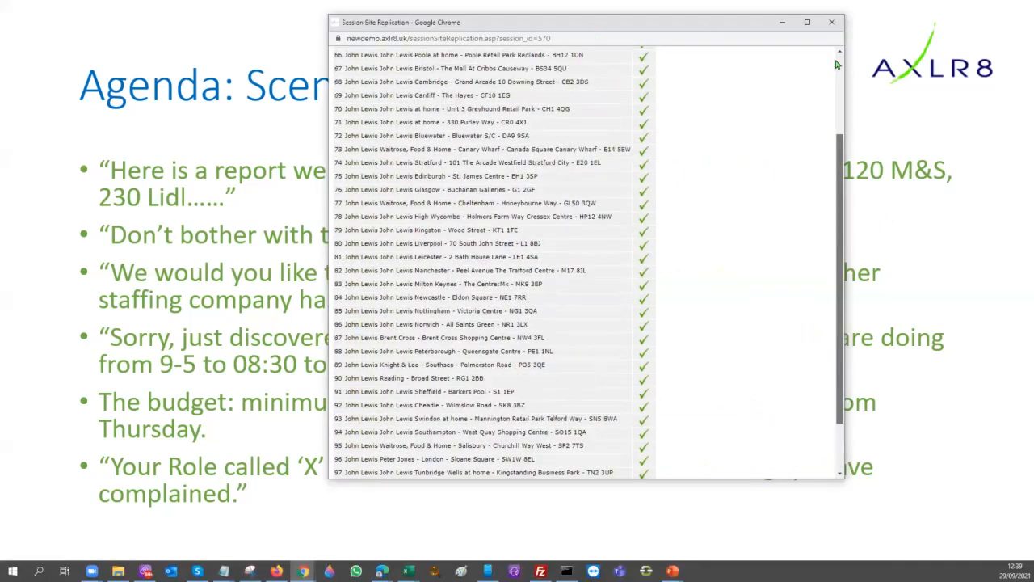
click(833, 23)
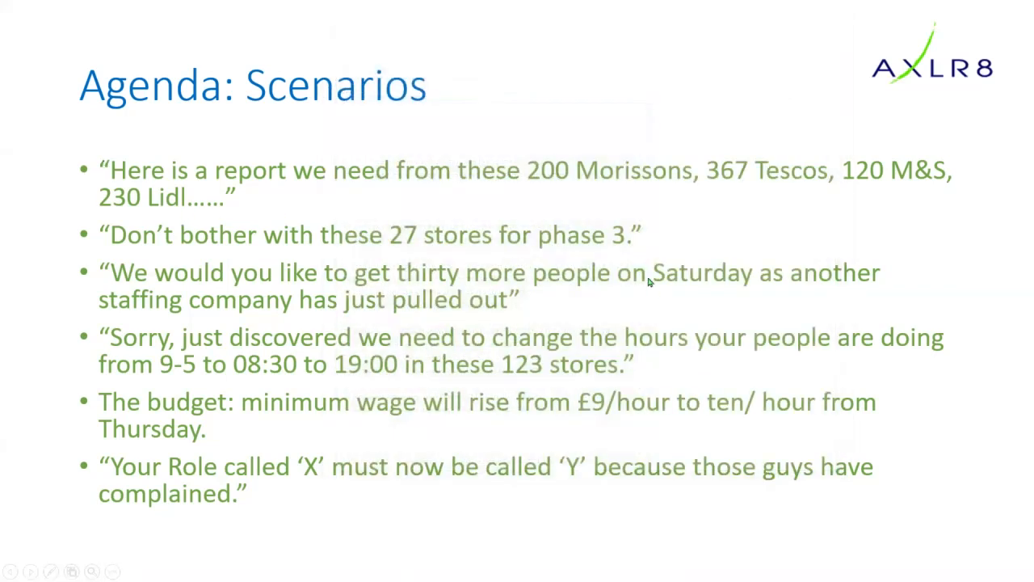
key(alt+Tab)
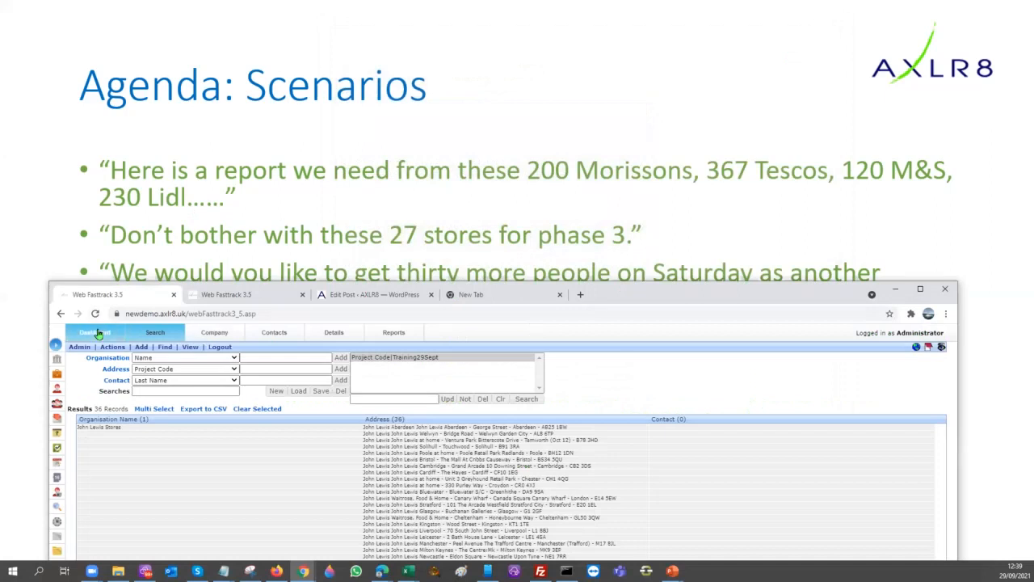
drag(743, 289, 781, 69)
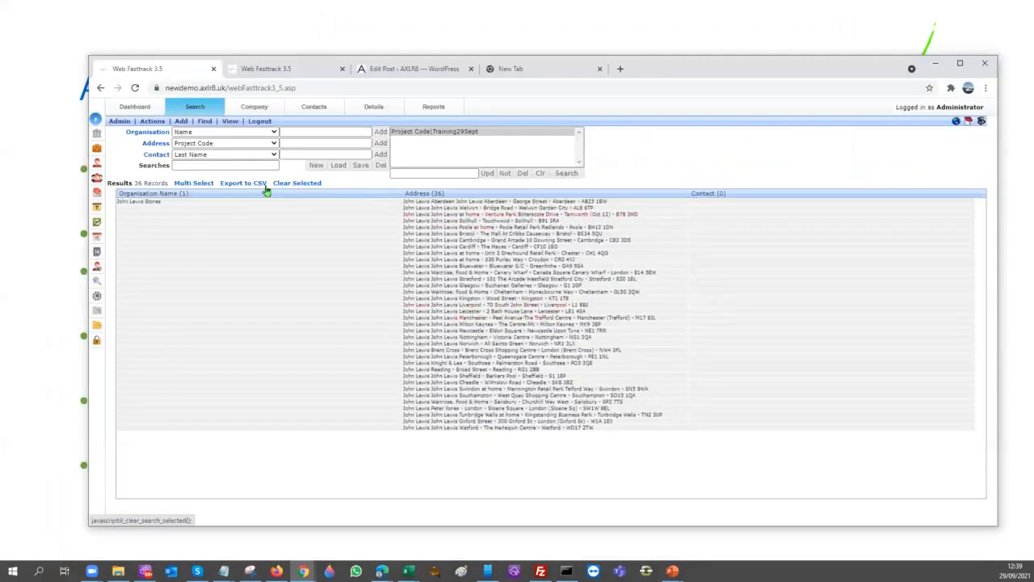
Step: Open the Neu Bleu Sheux job from the dashboard and bring up its project details window
click(139, 107)
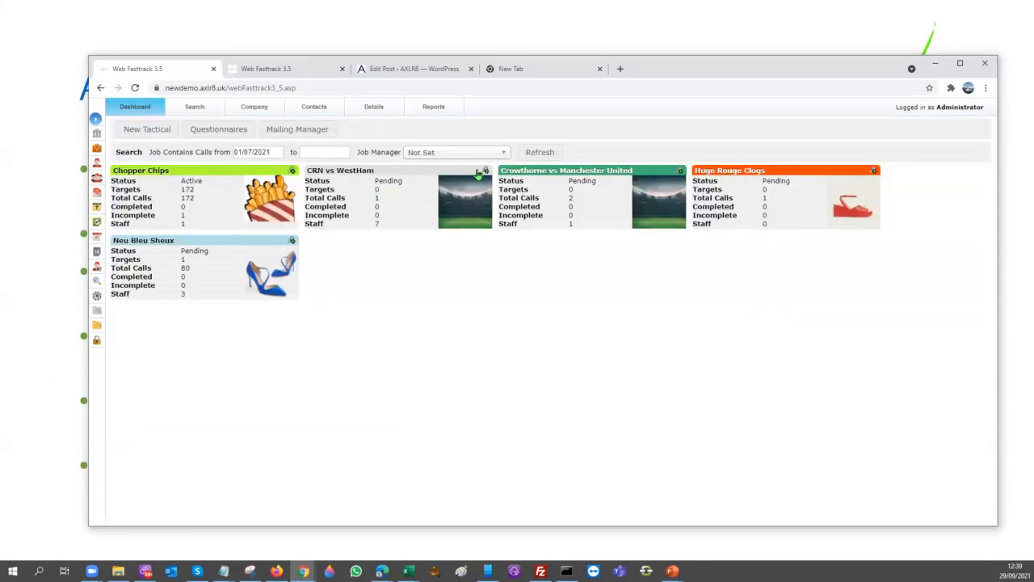
click(152, 242)
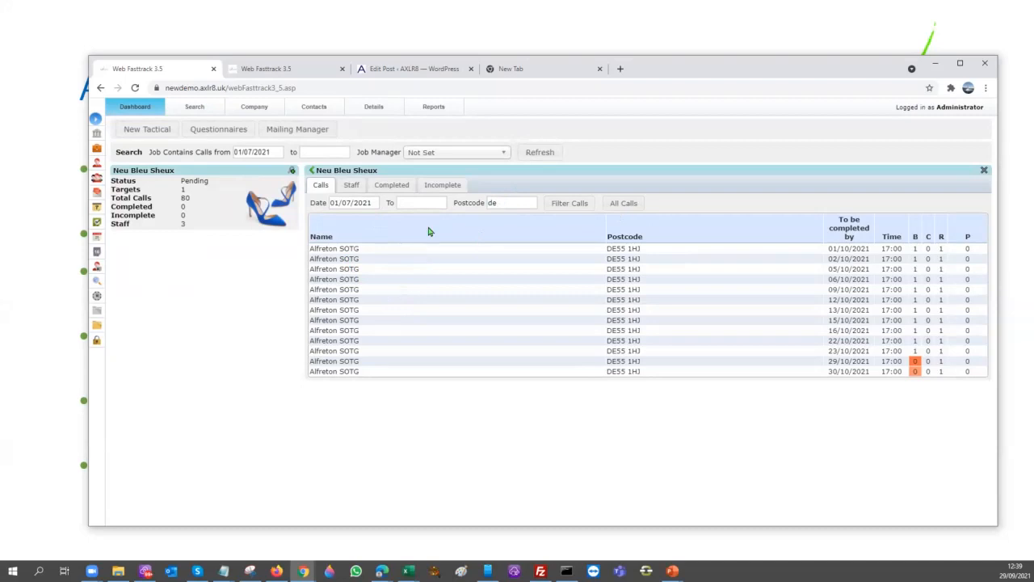
click(340, 173)
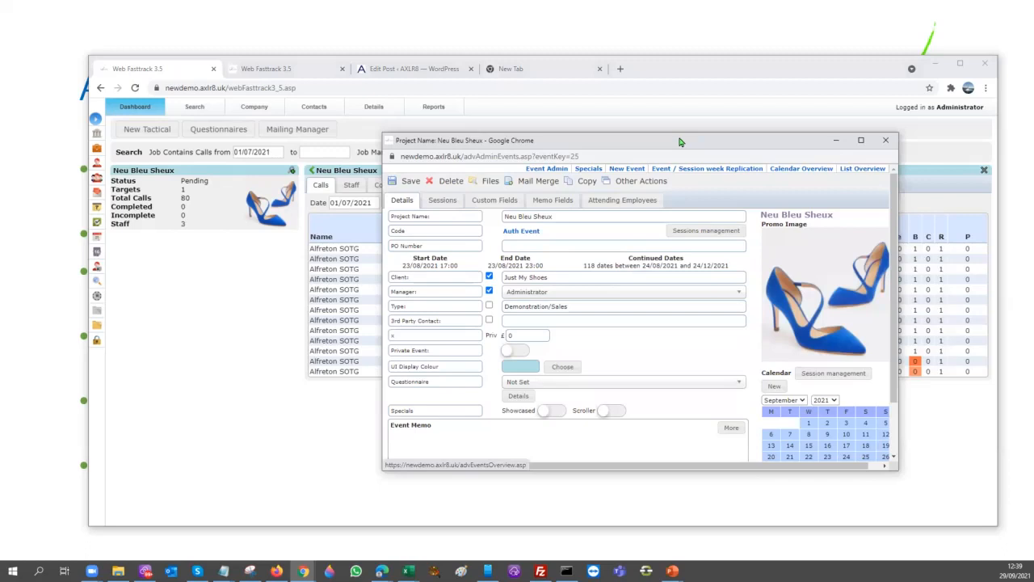
drag(680, 142, 560, 122)
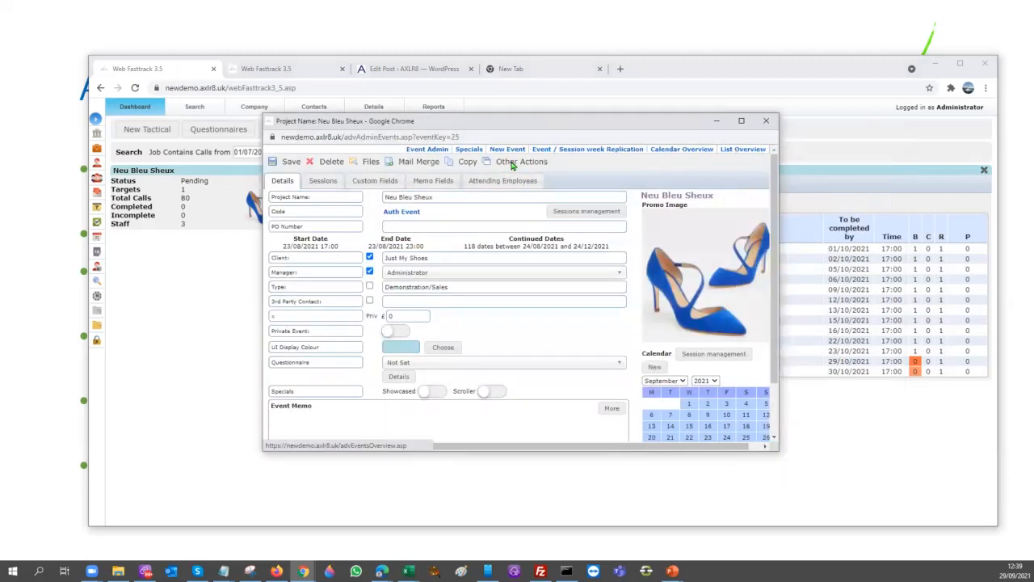
Step: Bring up the Mass Change tool for the Neu Bleu Sheux project
click(494, 163)
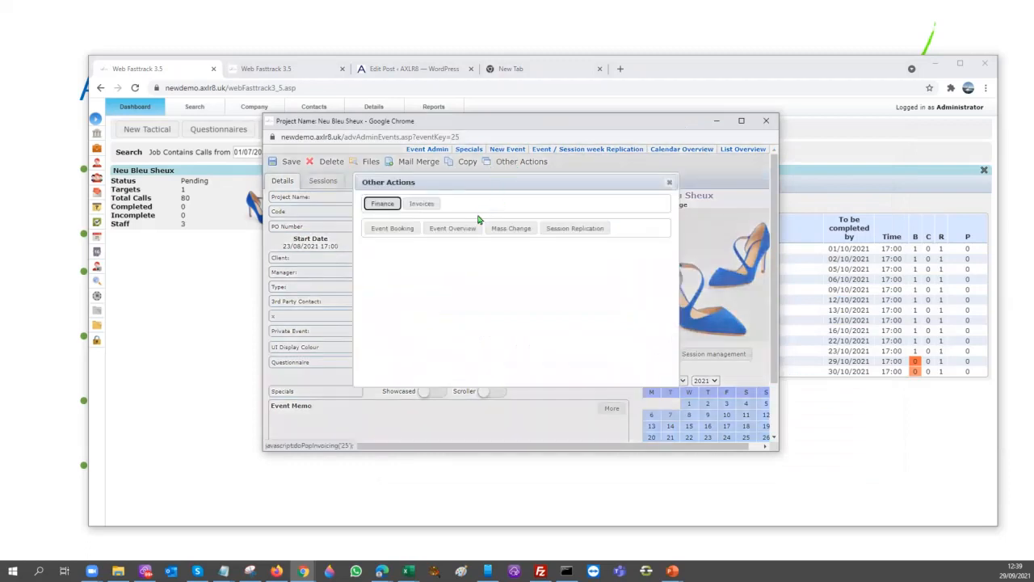
click(520, 231)
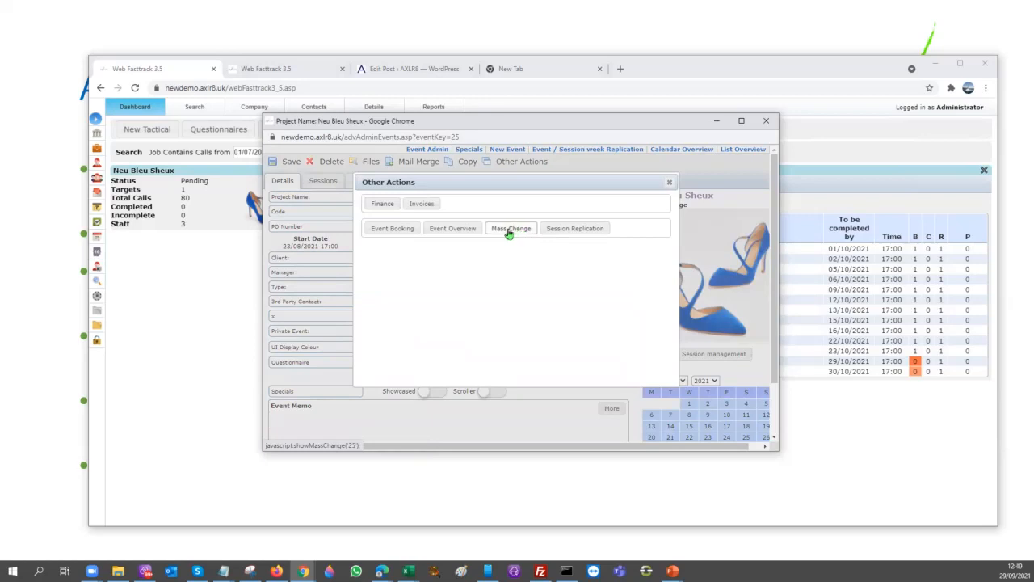
click(509, 231)
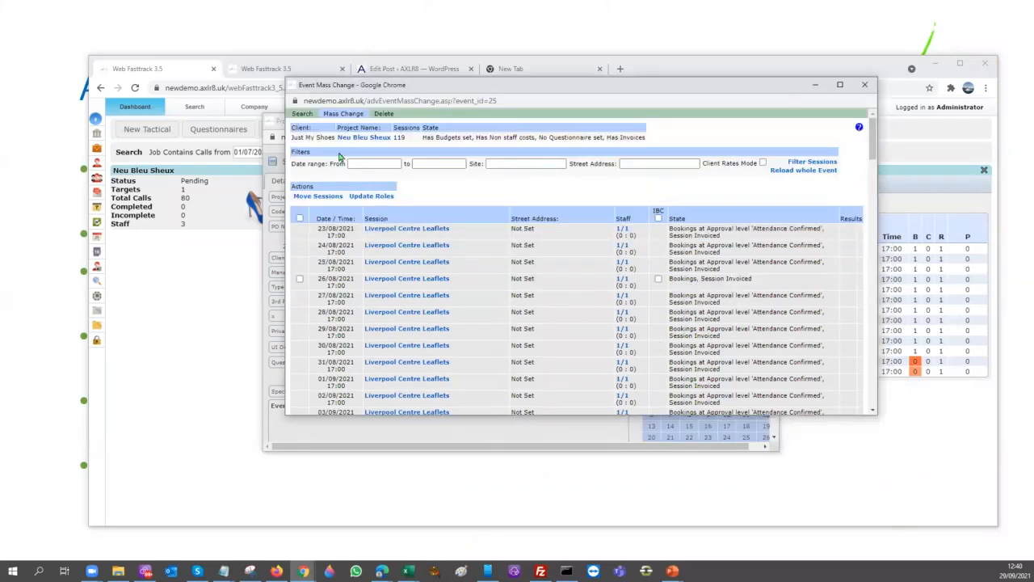
Step: Filter the project's sessions to dates from 30/09/2021 onwards and move the Mass Change window clear of the project details
click(370, 162)
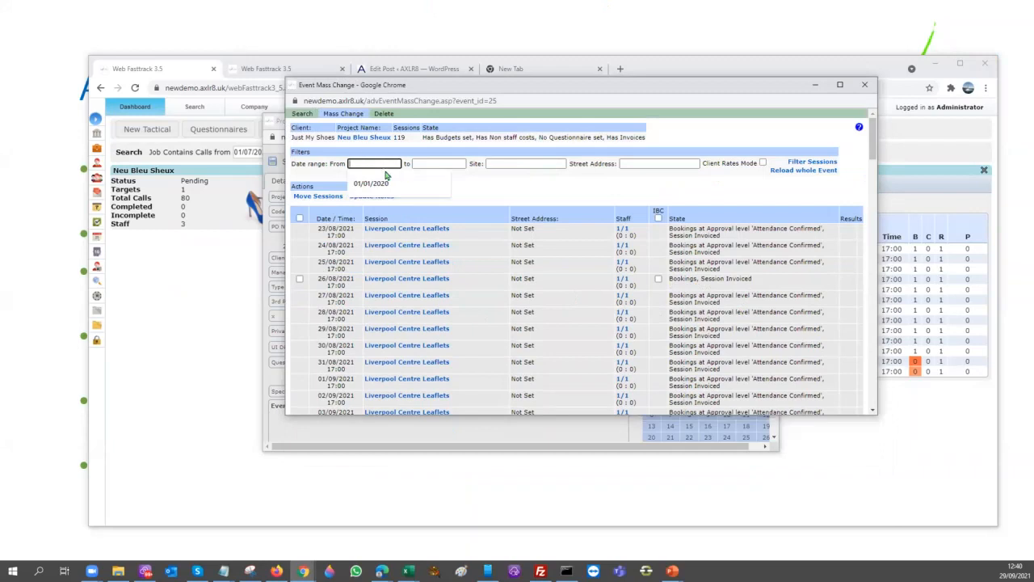
click(370, 162)
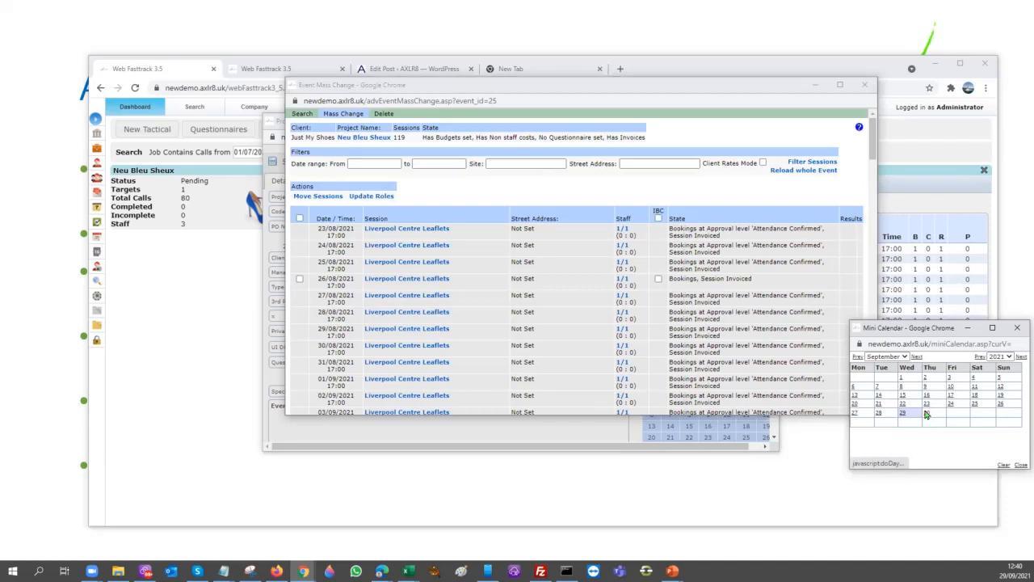
click(927, 418)
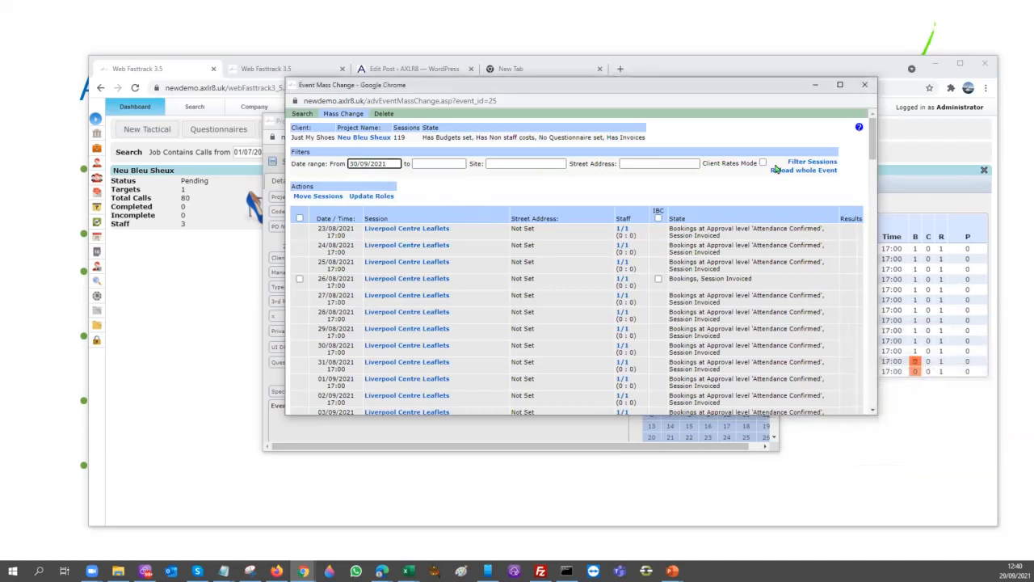
click(821, 163)
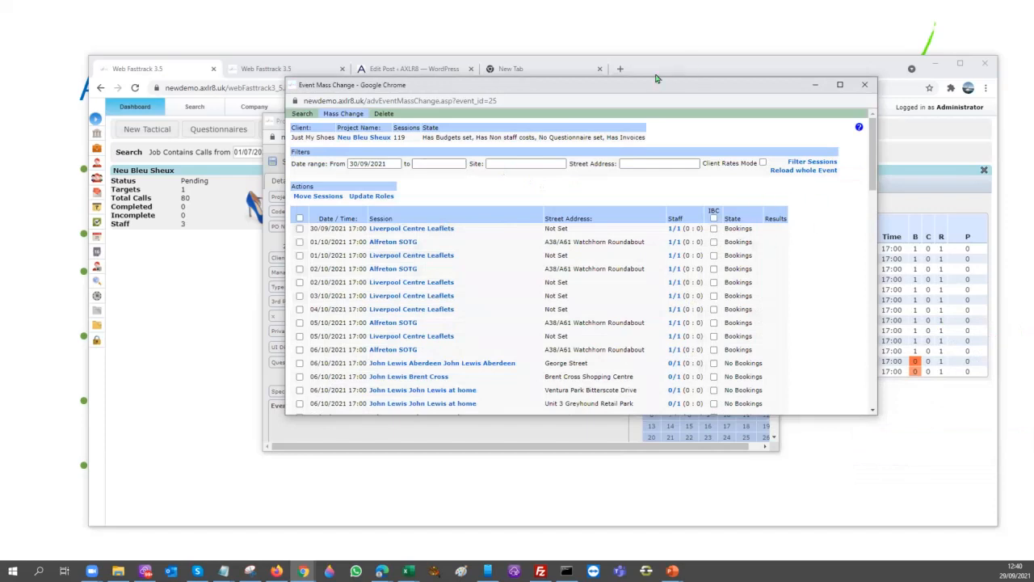
drag(627, 86, 550, 46)
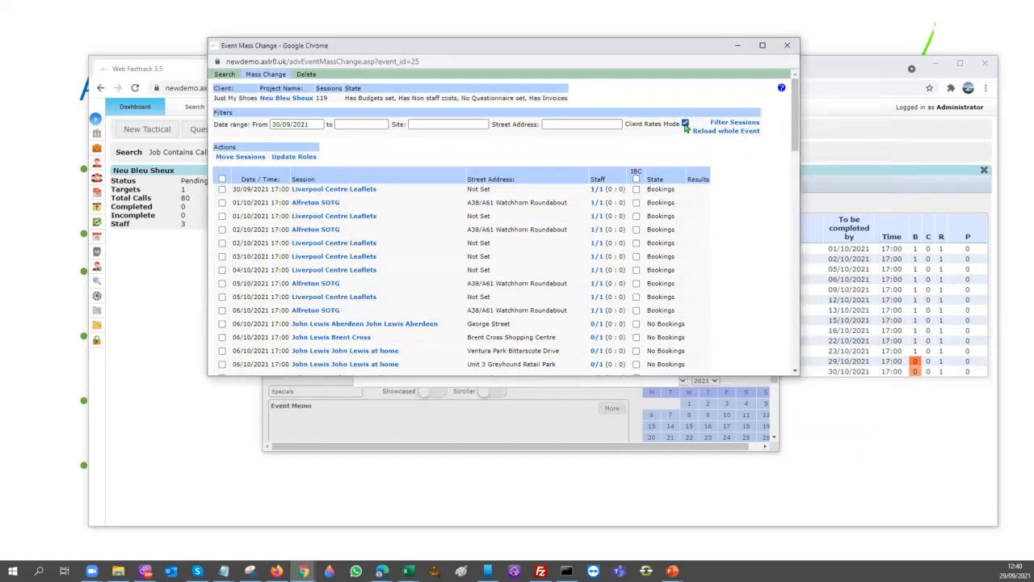
click(685, 125)
click(222, 179)
click(223, 178)
scroll(236, 241, down, 10)
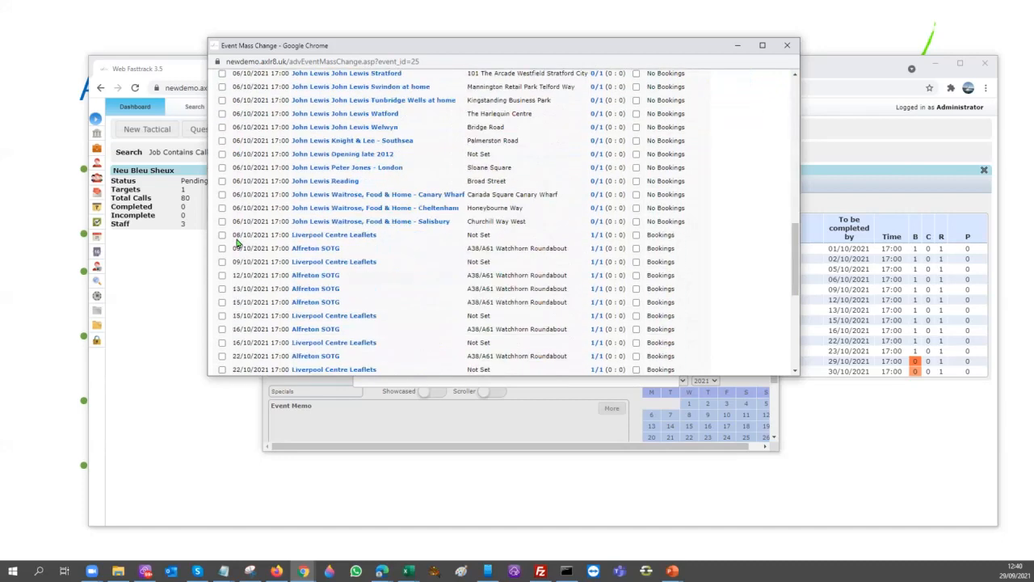
scroll(364, 200, up, 2)
scroll(364, 186, up, 8)
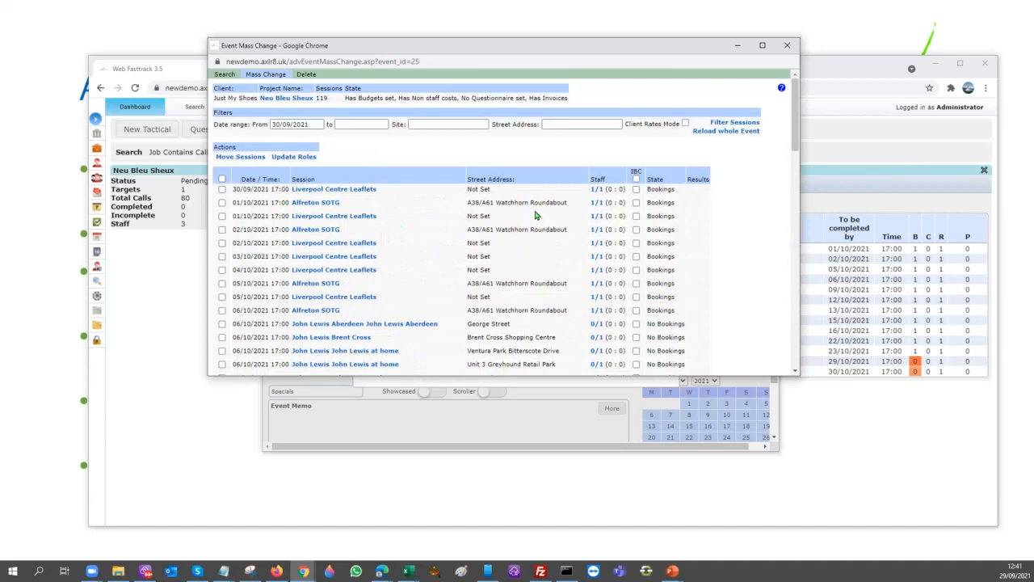
Step: Start a role update with the description Merch75 and a daily rate of 75
click(289, 158)
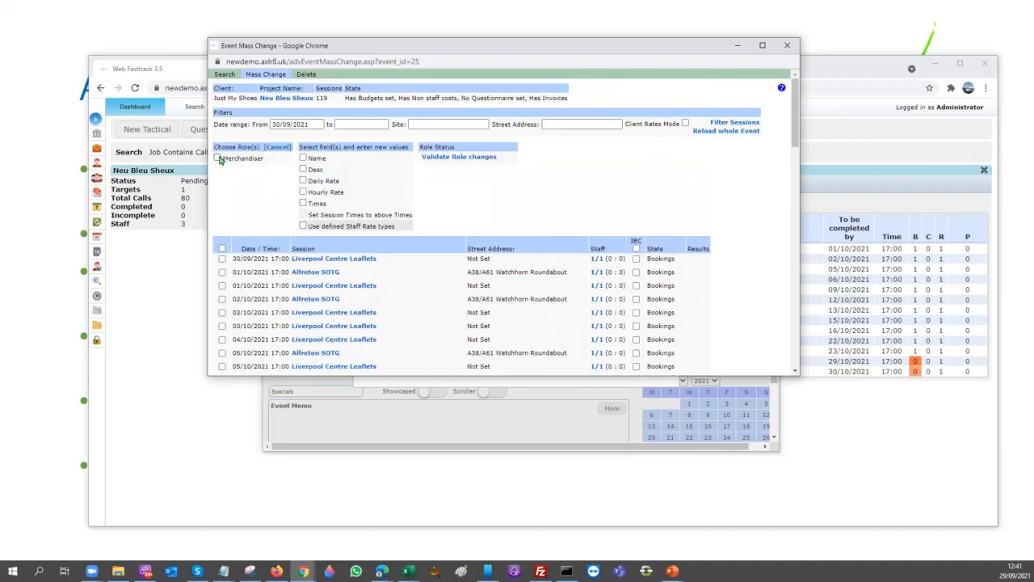
click(303, 169)
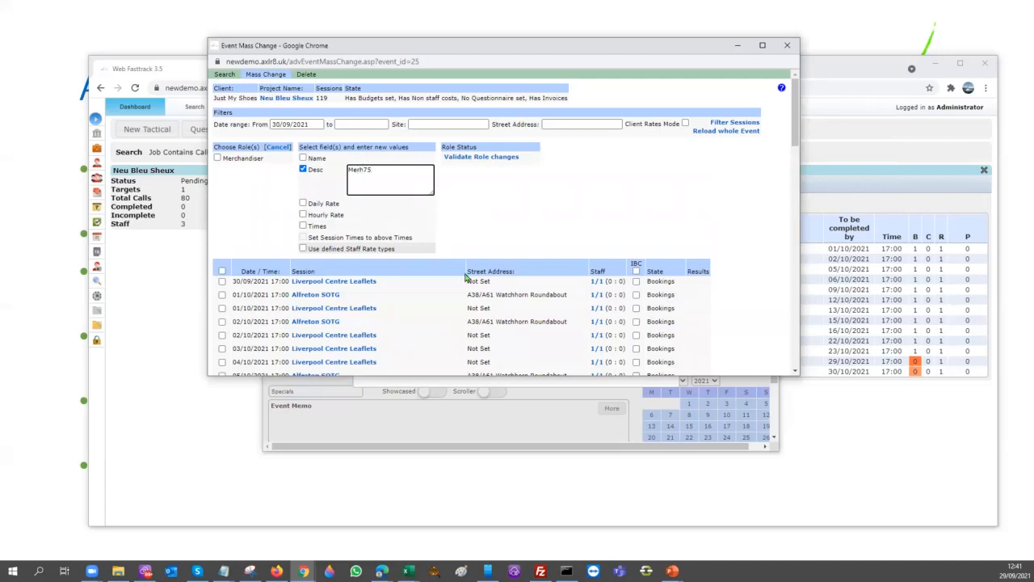
text(c)
click(302, 204)
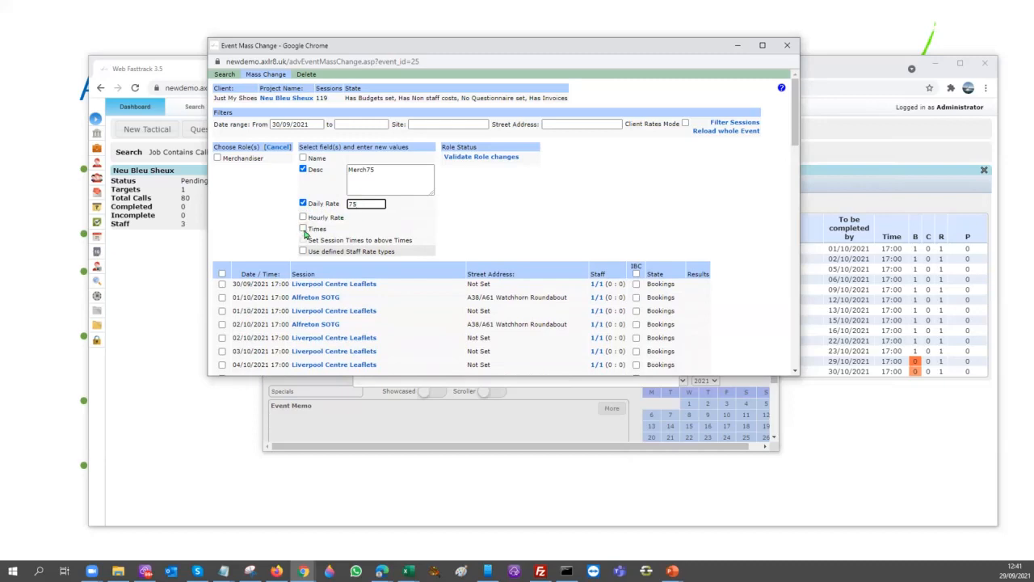
Step: Set the role times to 09:00 to 17:00 and apply those times to the sessions as well
click(303, 229)
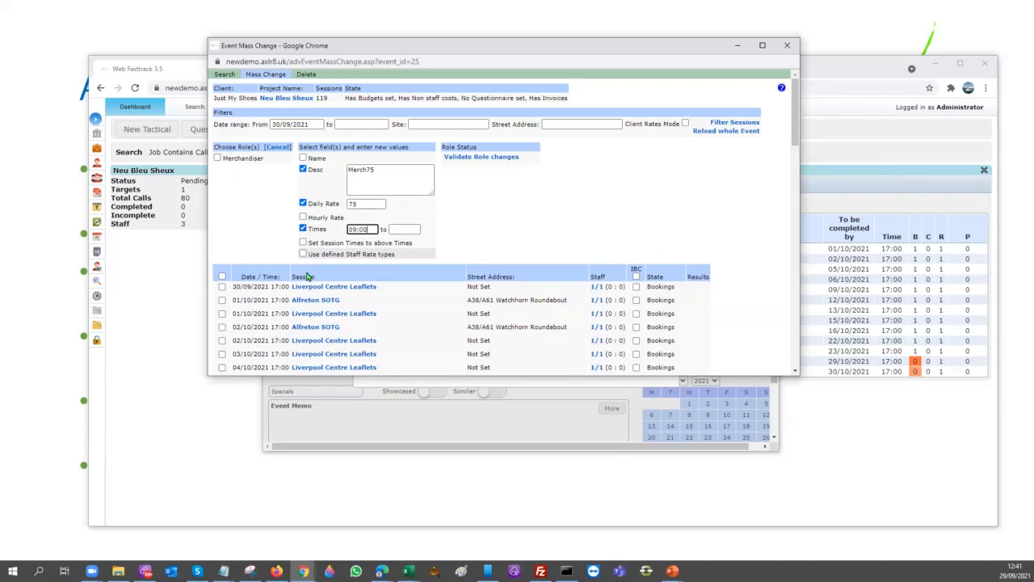
click(404, 229)
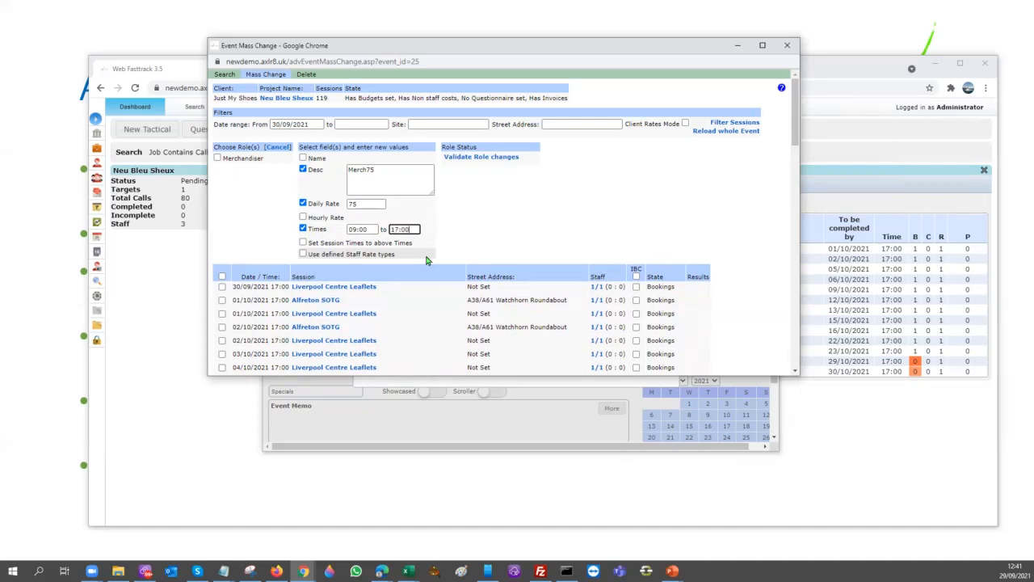
click(304, 244)
Step: Select all filtered sessions and deselect the five dated 30/09/2021 to 02/10/2021
click(222, 277)
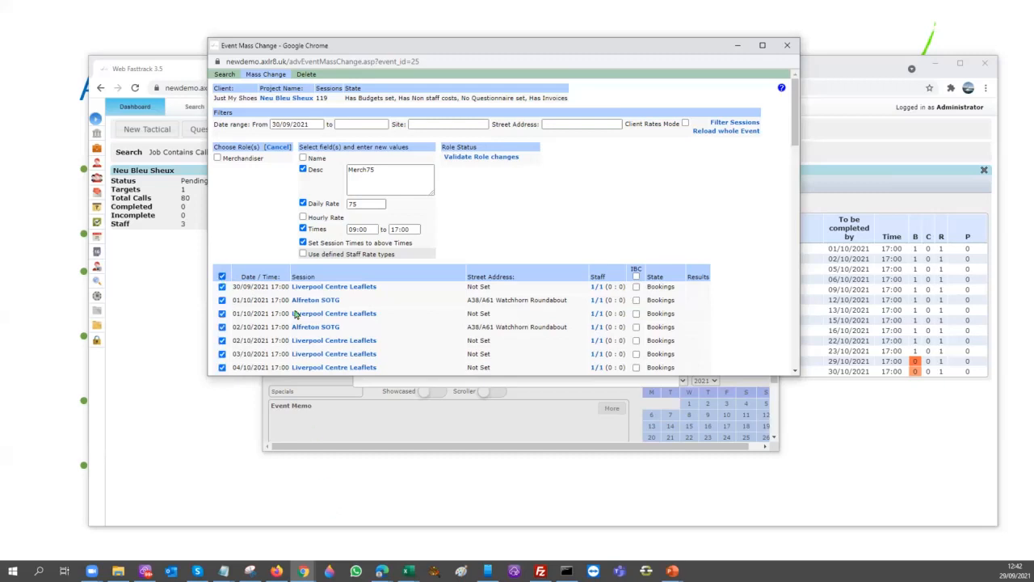
click(223, 277)
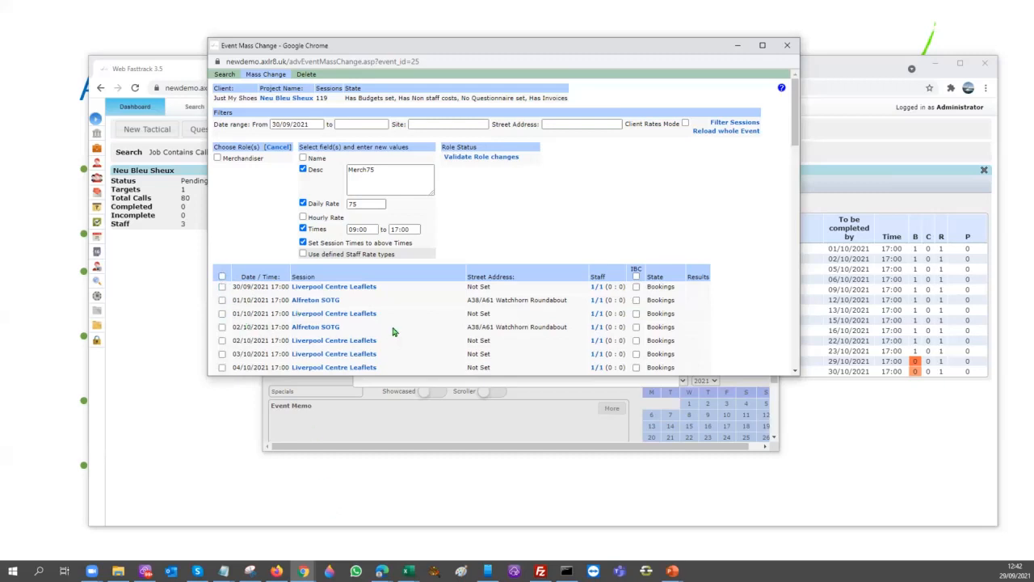
click(222, 276)
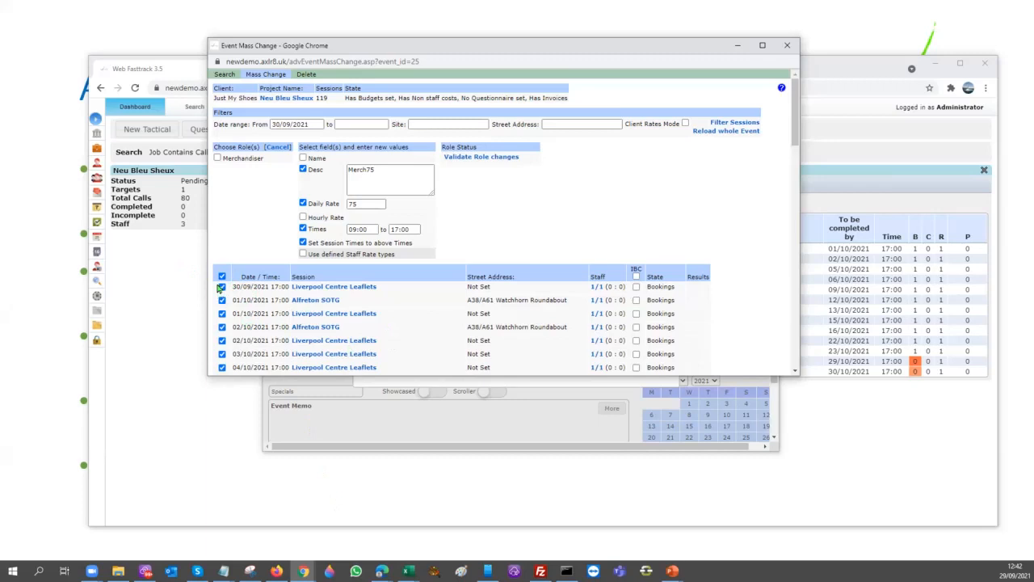
click(222, 287)
click(222, 299)
click(222, 314)
click(222, 327)
click(222, 341)
Step: Deselect the four sessions dated 03/10/2021 to 05/10/2021, keeping everything from 06/10/2021 onwards selected
scroll(431, 322, down, 1)
scroll(430, 322, down, 3)
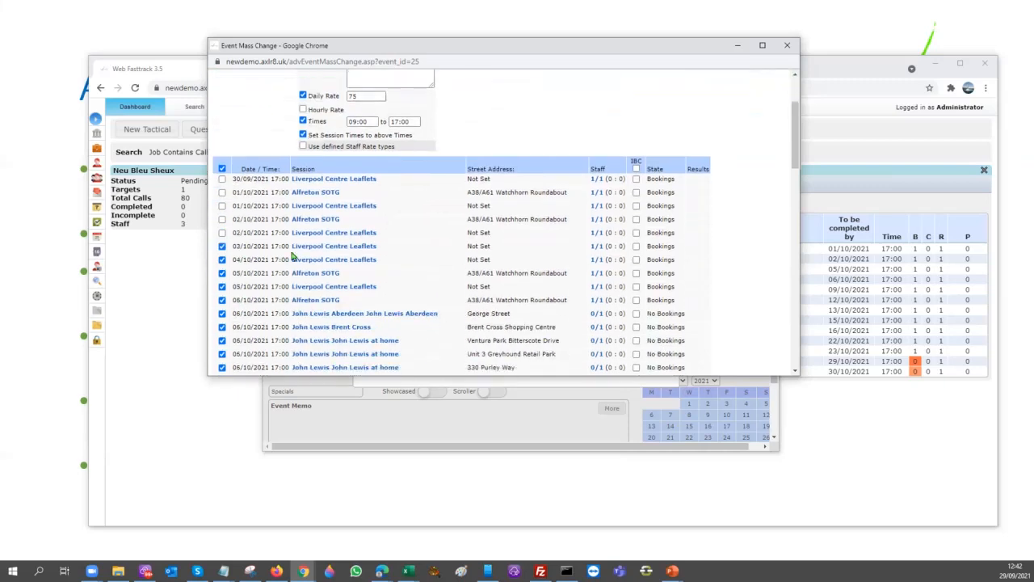
click(222, 245)
click(222, 259)
click(222, 273)
click(223, 288)
click(223, 300)
click(222, 313)
click(223, 313)
click(223, 300)
scroll(488, 313, up, 3)
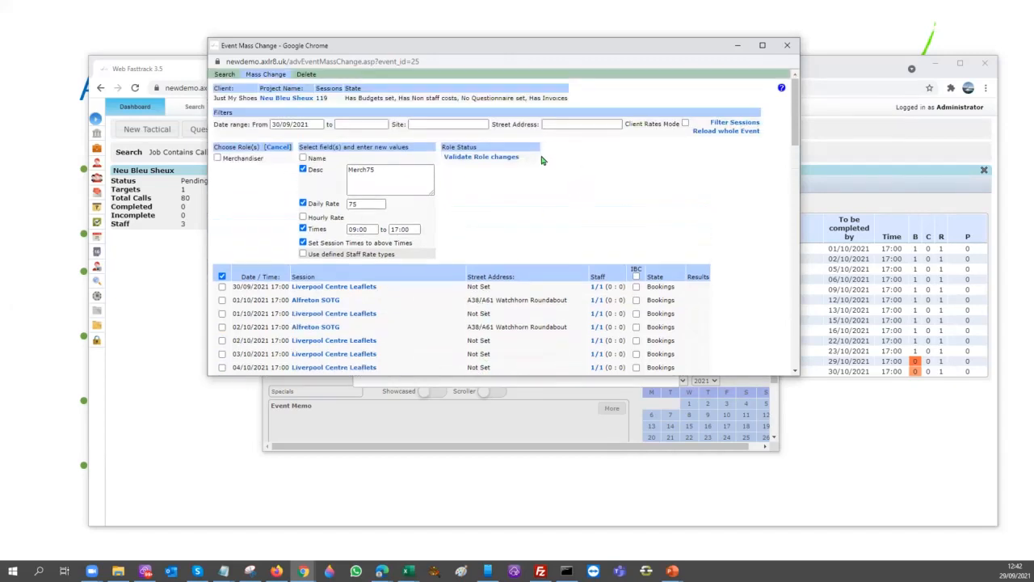
Step: Try to validate the role changes without a role chosen, and enlarge the Mass Change window in width and height
click(480, 159)
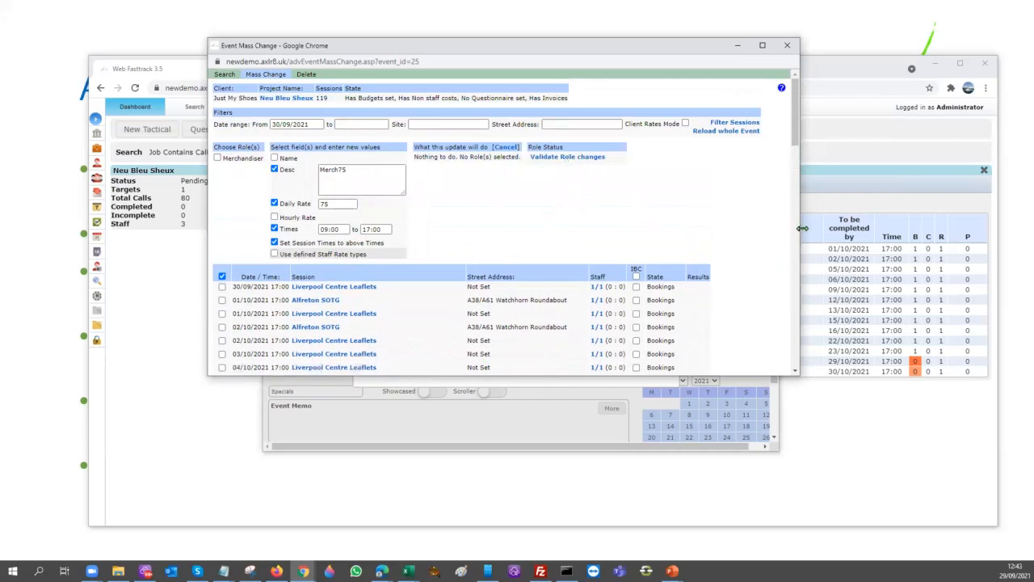
drag(803, 228, 989, 229)
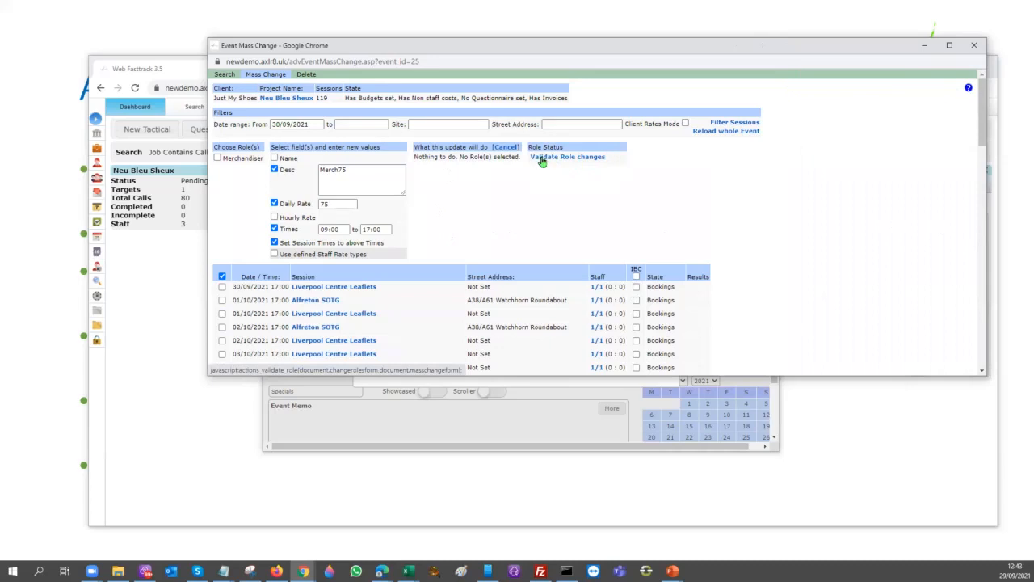
scroll(833, 315, down, 5)
scroll(833, 314, up, 5)
scroll(709, 175, up, 1)
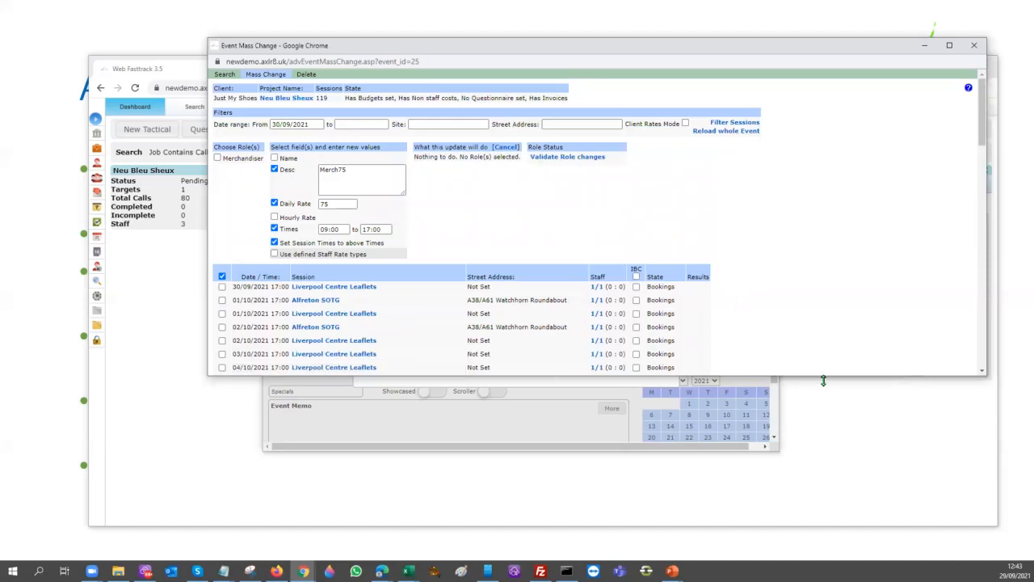
drag(824, 377, 826, 525)
Step: Check the selected sessions through to December, choose the Merchandiser role and validate the role changes
scroll(836, 383, down, 7)
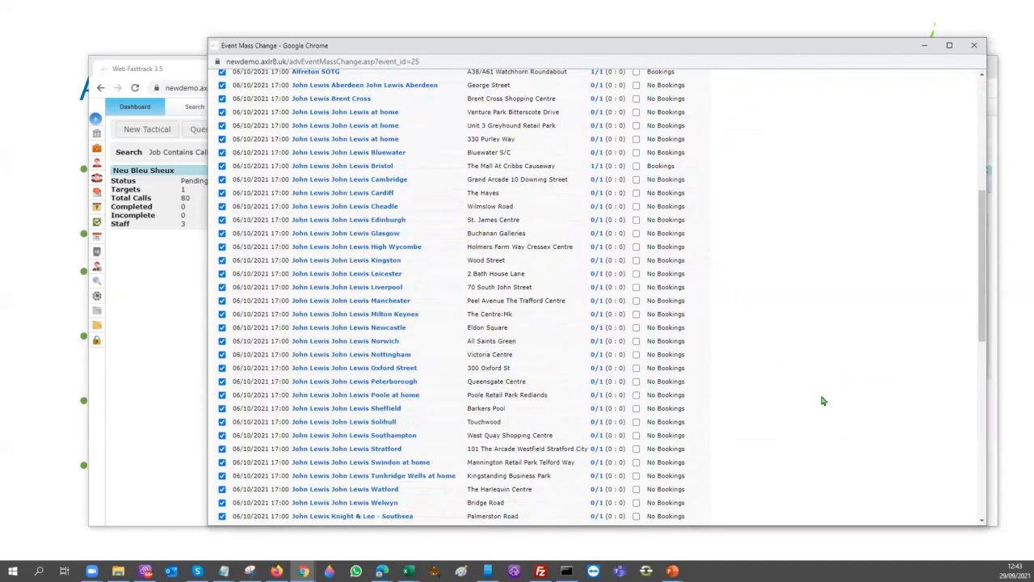
scroll(823, 403, down, 4)
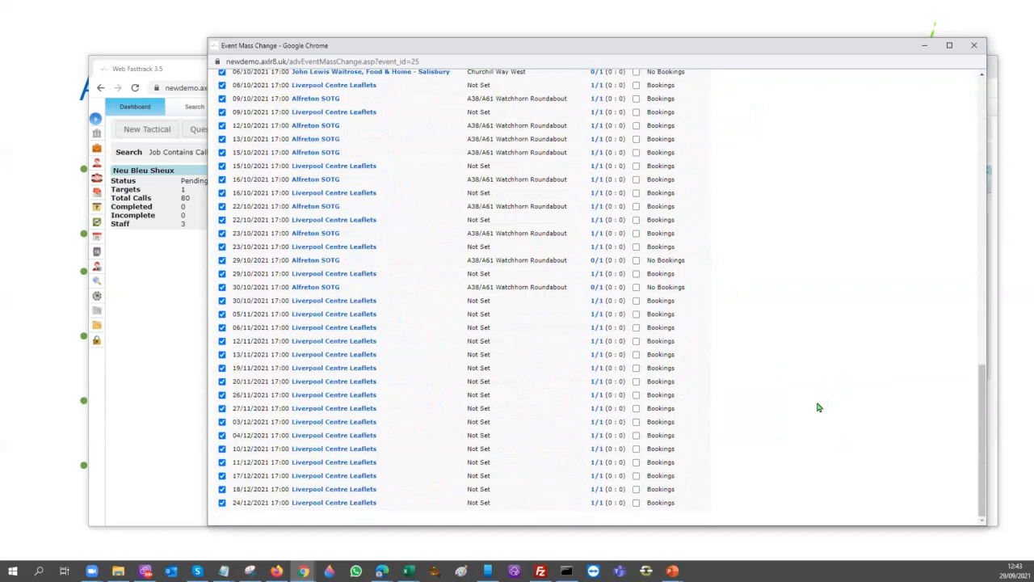
scroll(739, 428, up, 10)
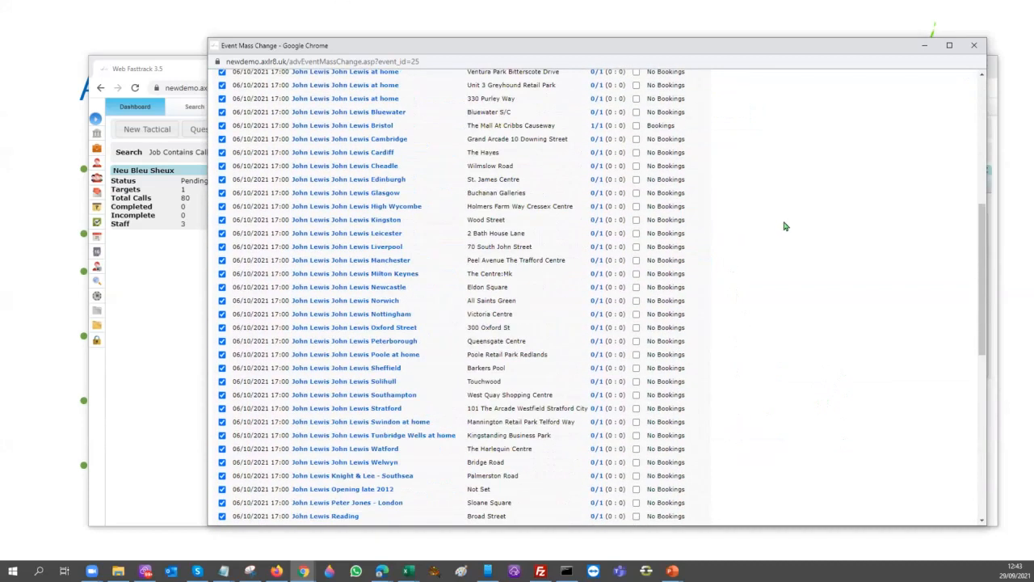
scroll(785, 225, up, 3)
scroll(566, 219, up, 2)
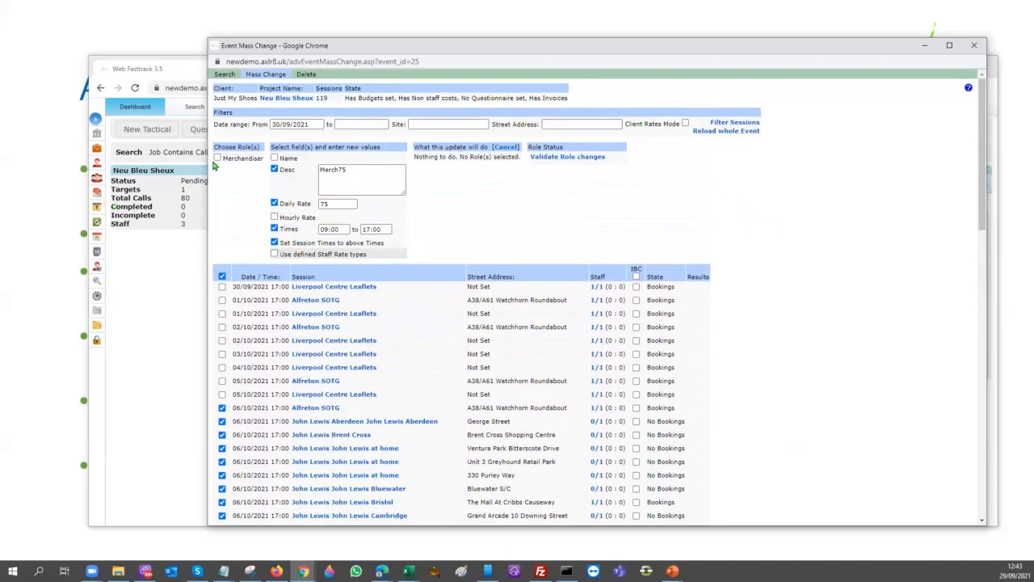
click(217, 158)
click(548, 159)
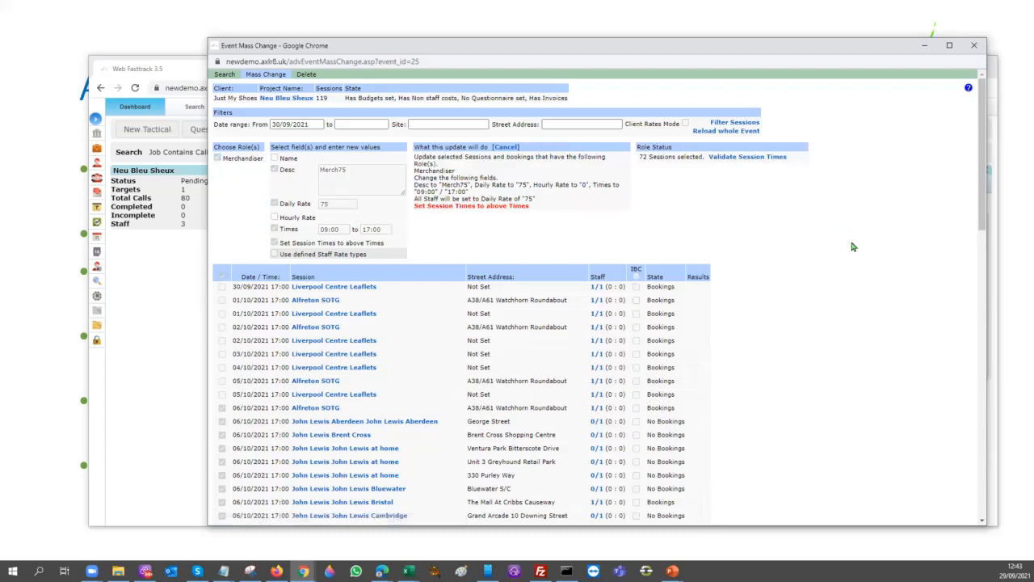
Step: Validate the new session times for the selected sessions and check each session's validation result
scroll(863, 262, down, 10)
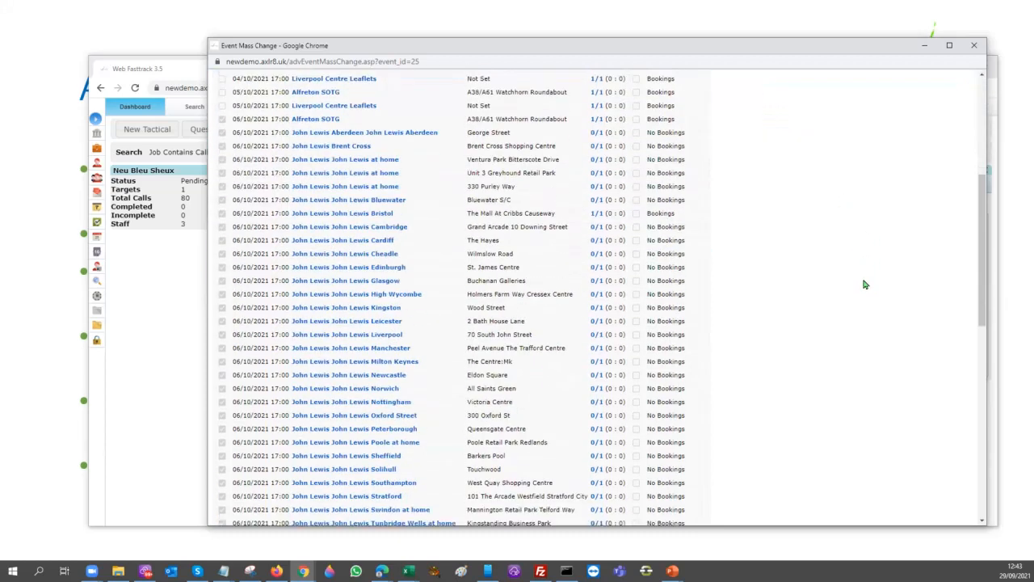
scroll(870, 273, up, 10)
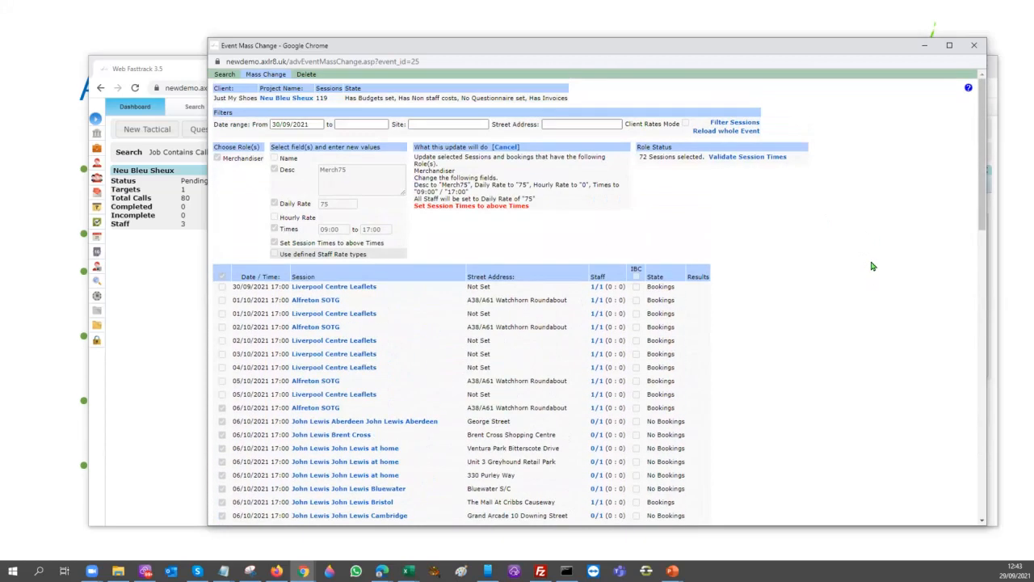
click(741, 158)
scroll(942, 348, down, 3)
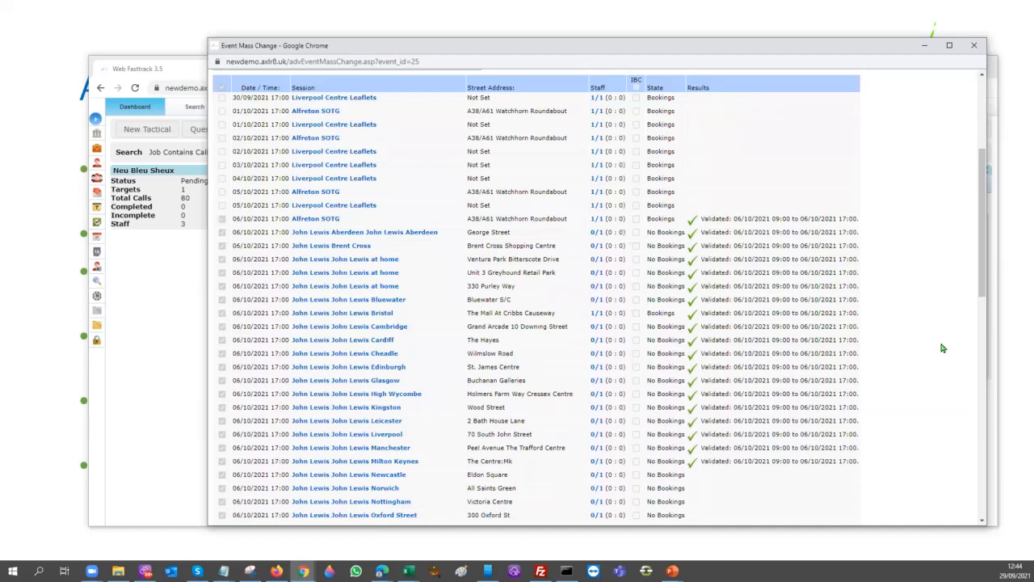
scroll(942, 347, down, 5)
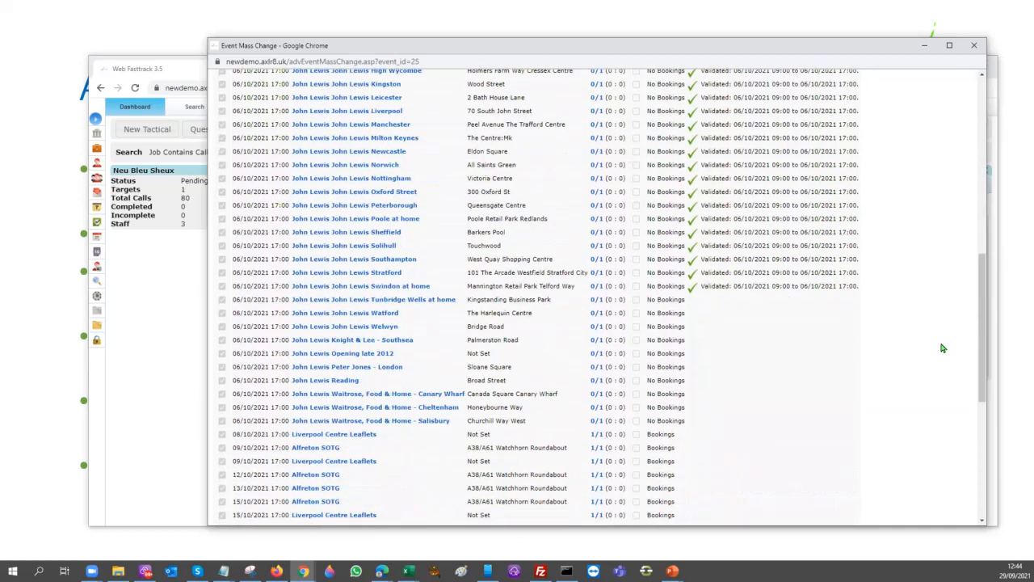
scroll(942, 348, down, 4)
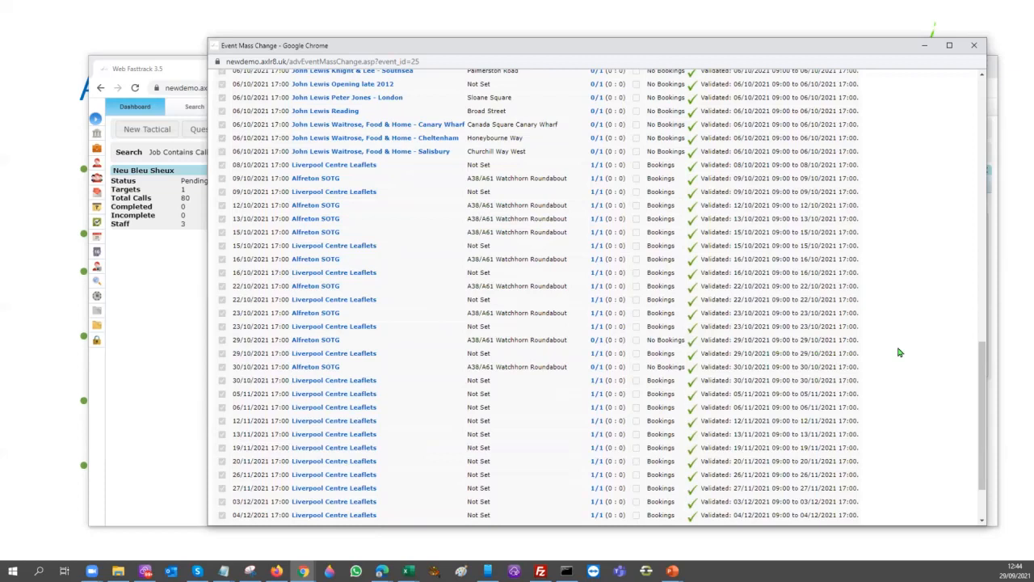
Step: Run the role update on the validated sessions
scroll(917, 496, down, 2)
drag(983, 475, 994, 140)
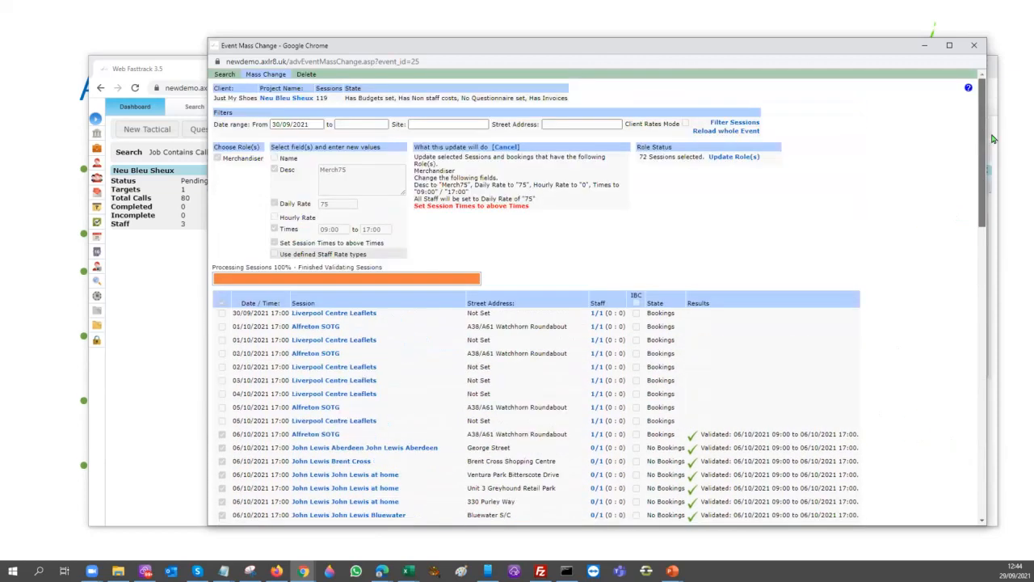
click(727, 156)
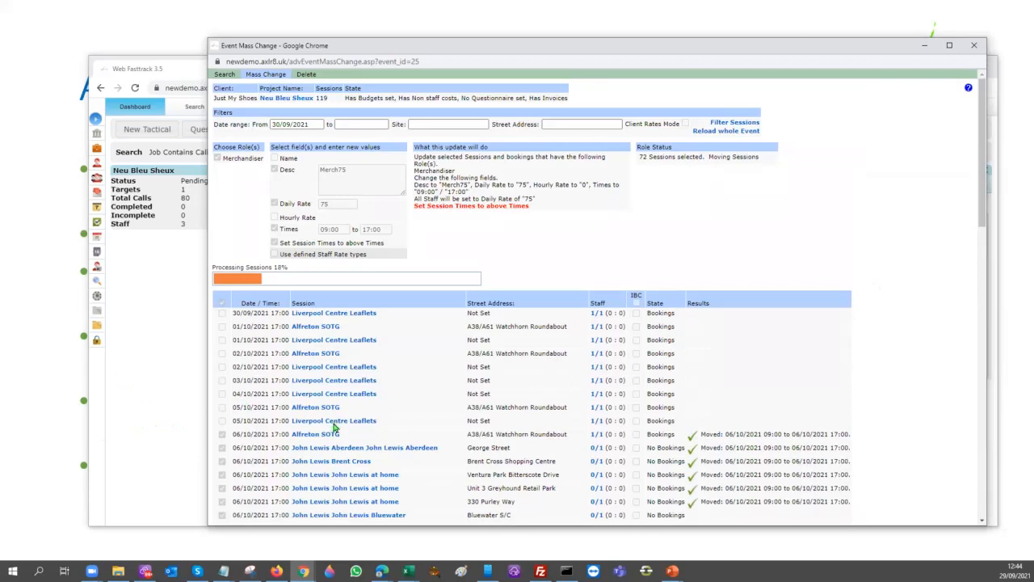
Step: Open the payroll of the Alfreton SOTG session on 09/10/2021 from its staff list and examine the planned times and pay rates
click(134, 420)
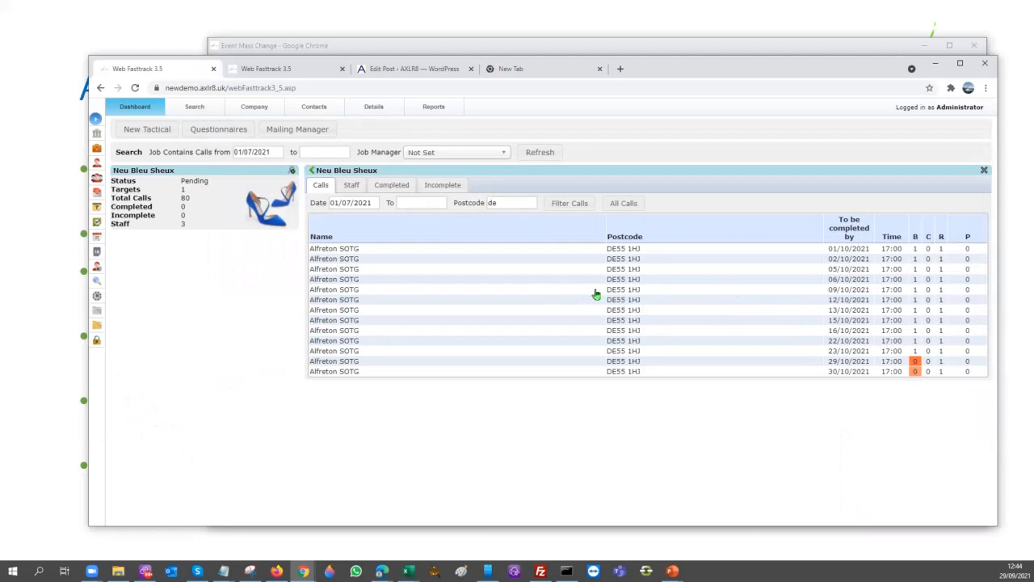
click(330, 292)
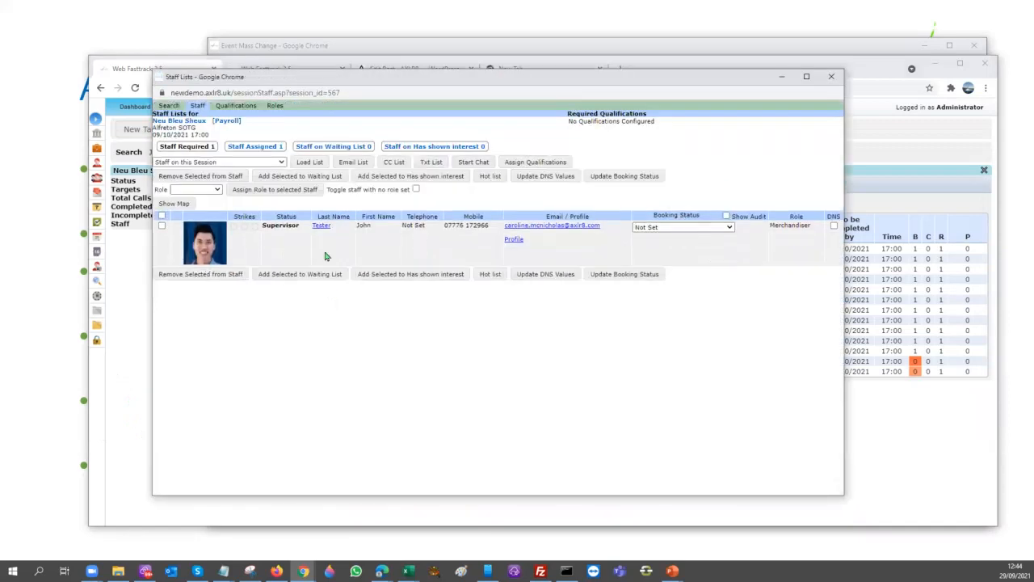
click(231, 121)
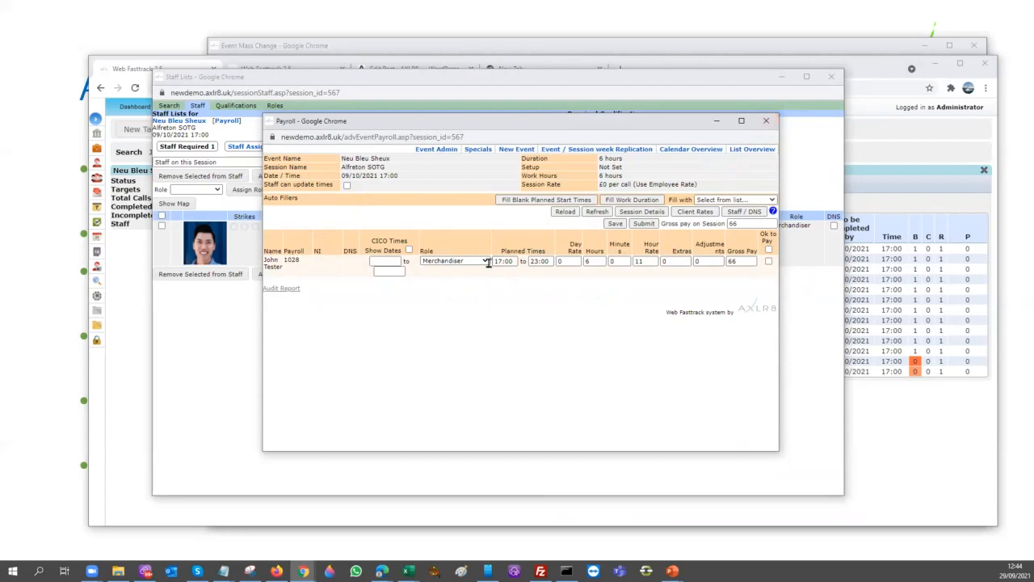
click(766, 120)
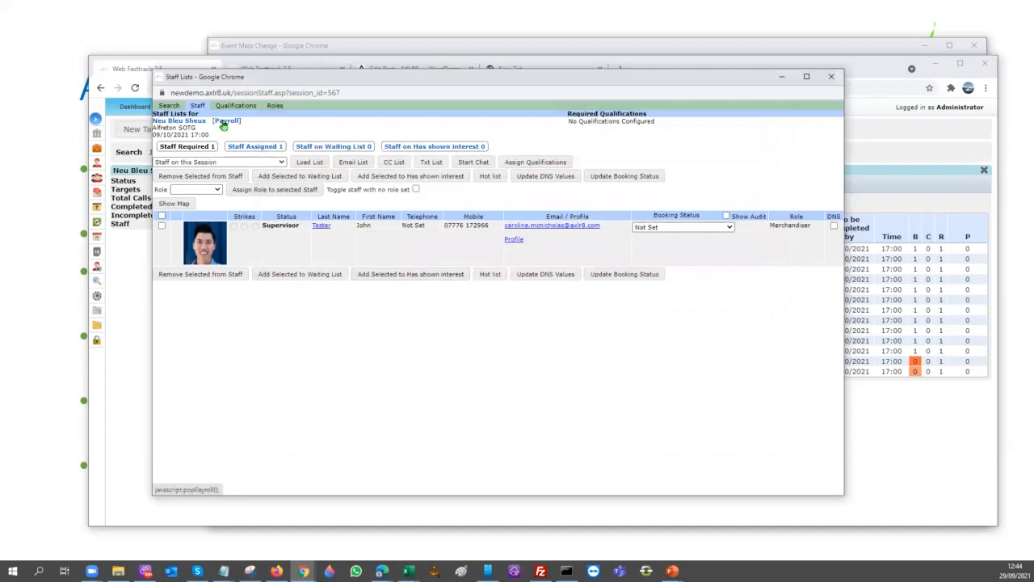
Step: Reopen the same session's payroll to recheck its planned times and pay, and return to Event Mass Change to check the update's progress
click(224, 123)
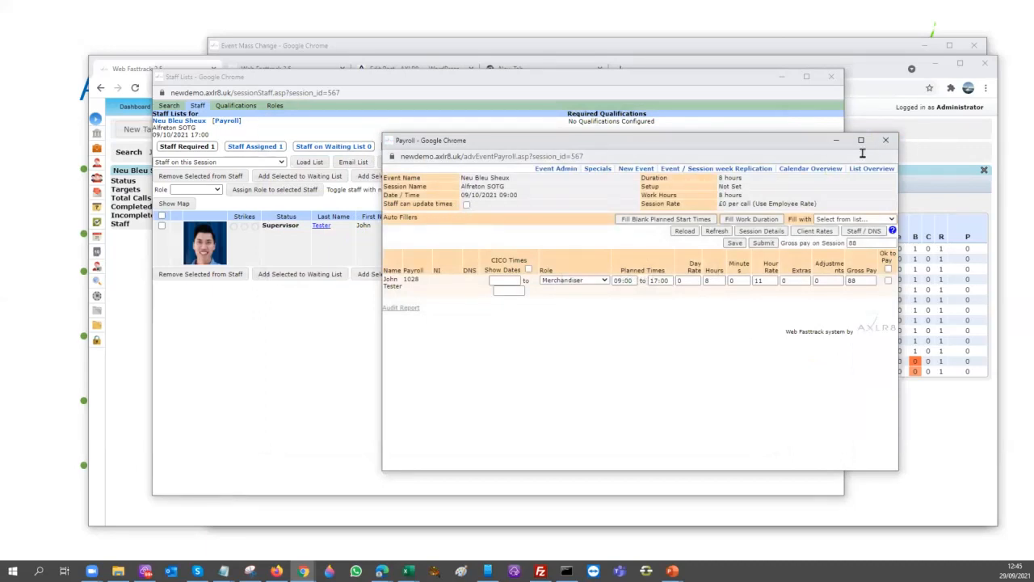
click(886, 141)
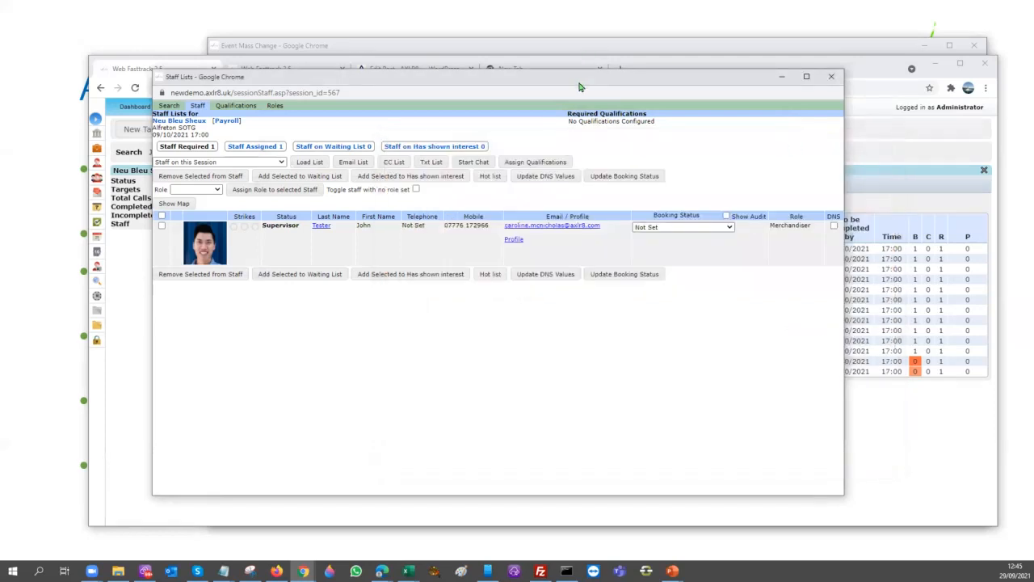
drag(579, 86, 615, 67)
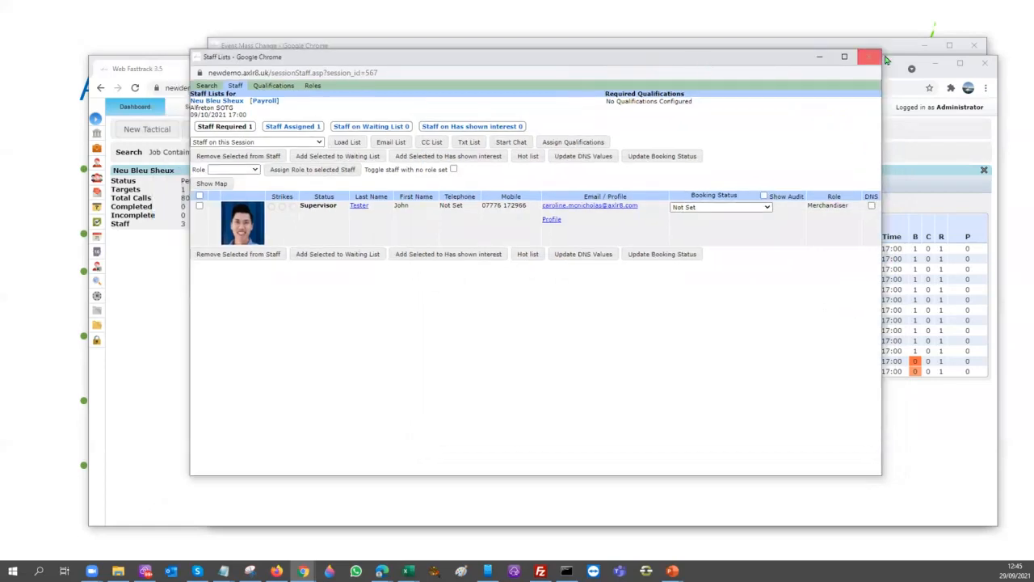
click(742, 47)
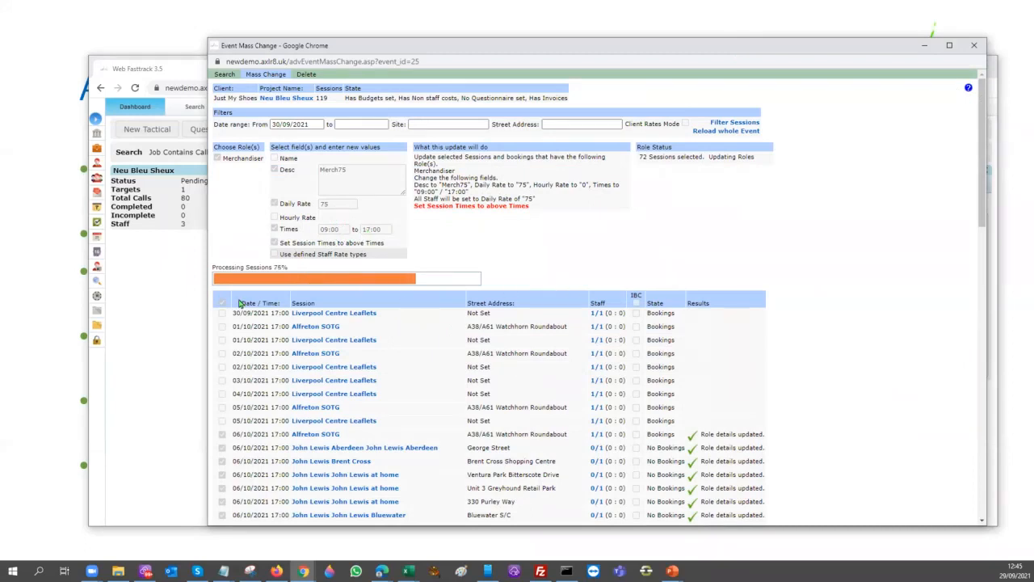
Step: Examine the planned times, day rate and gross pay in the payroll of the Alfreton SOTG session on 06/10/2021
click(165, 303)
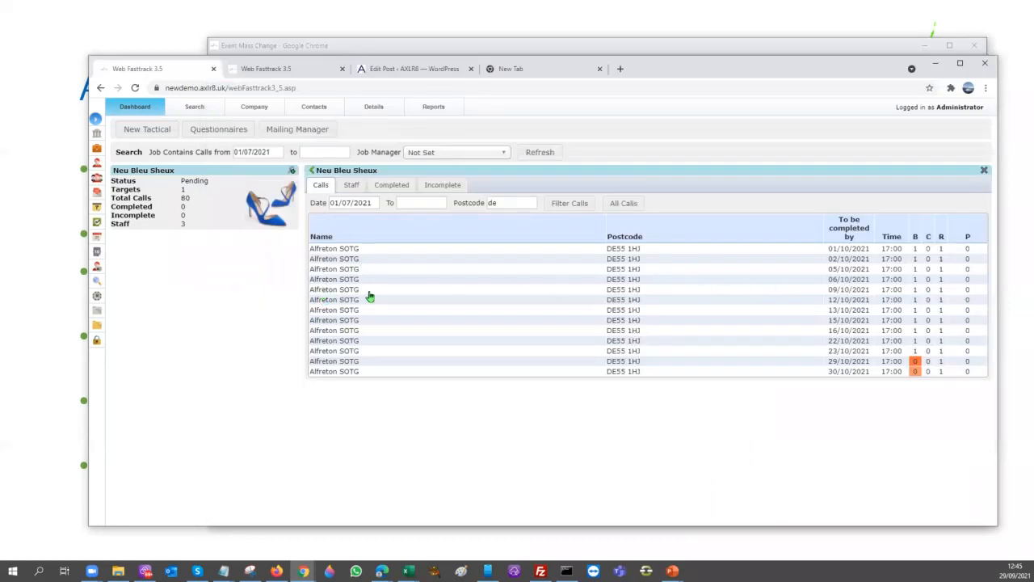
click(331, 280)
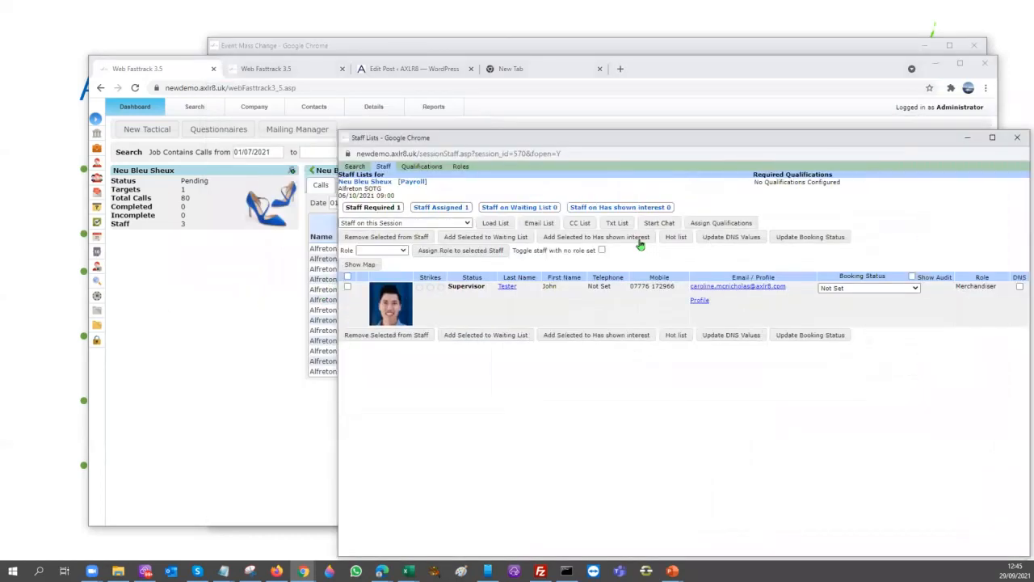
click(407, 182)
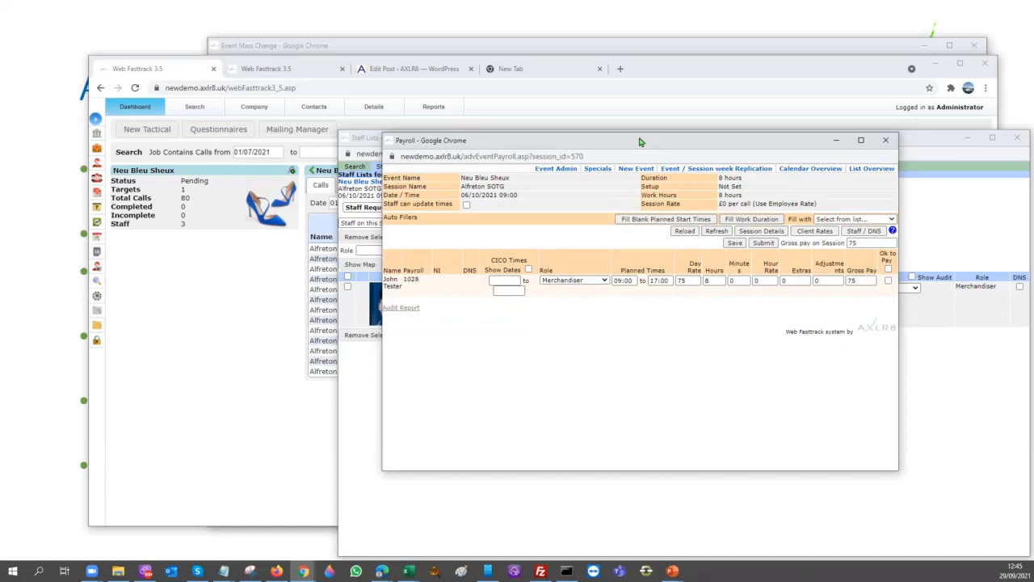
drag(640, 142, 494, 120)
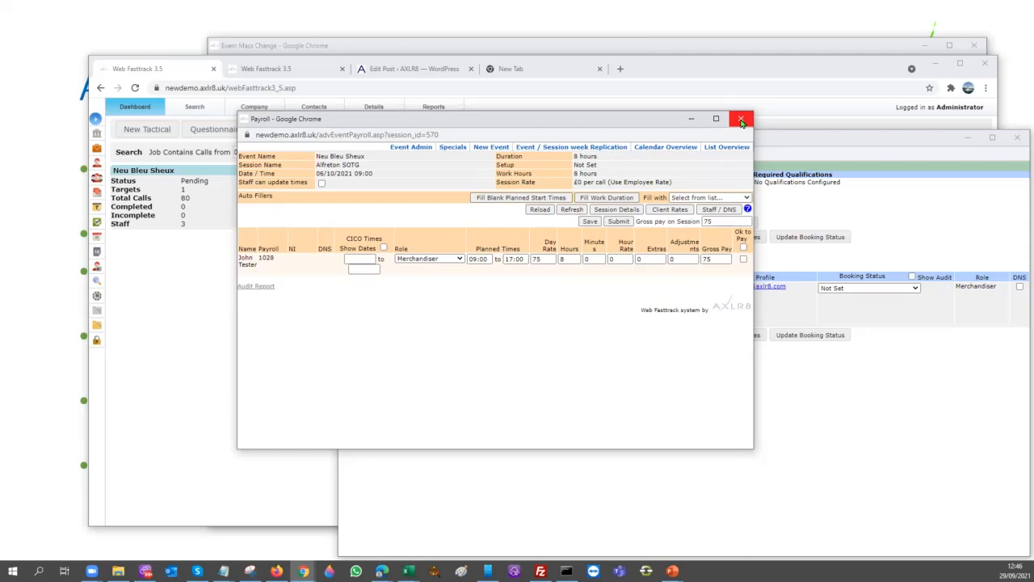
click(742, 120)
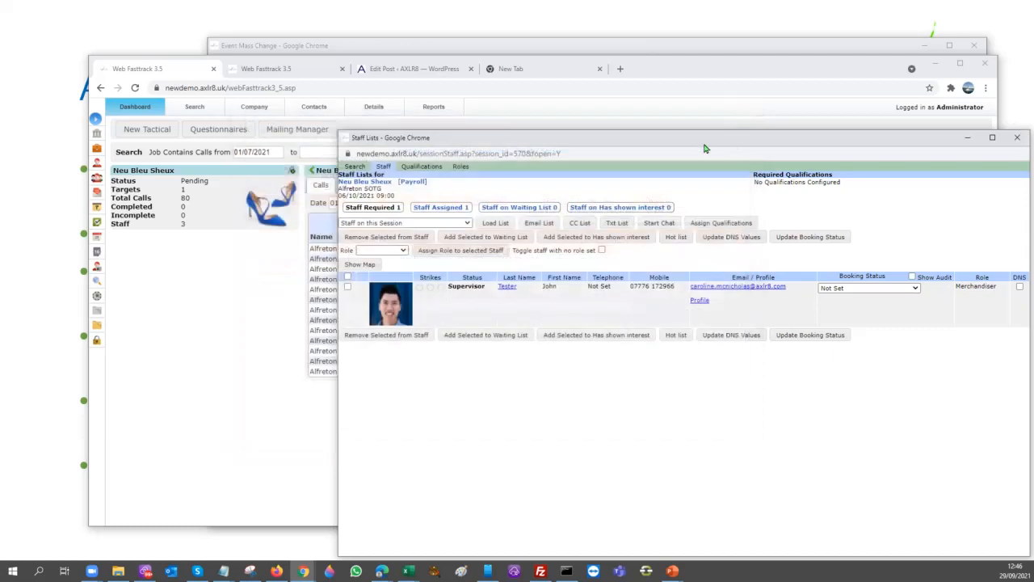
drag(705, 148, 595, 96)
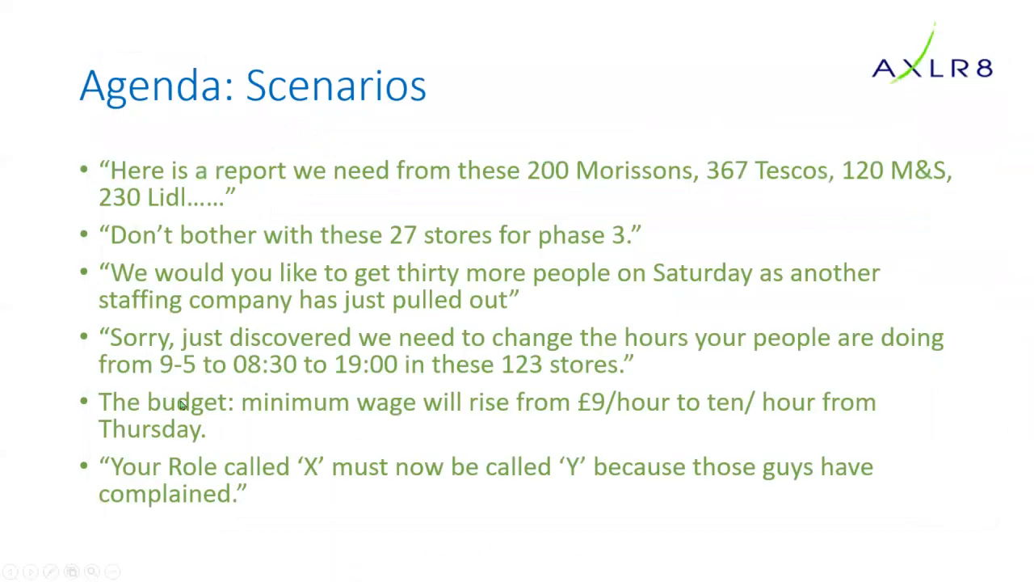